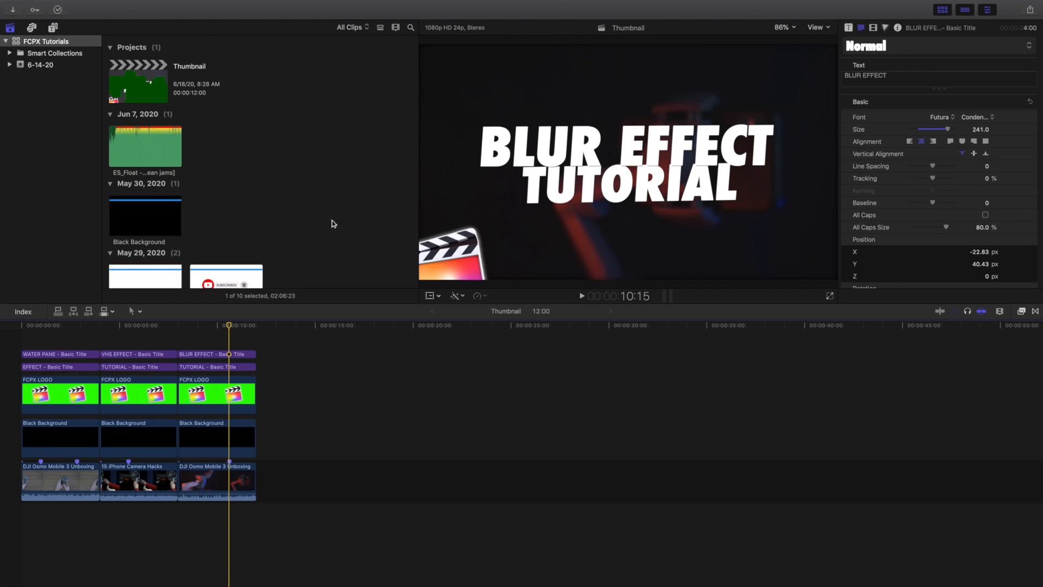
Append the DJI Osmo Mobile 3 Unboxing clip to the end of the Thumbnail project's timeline.
scroll(334, 222, "down", 5)
scroll(335, 224, "down", 4)
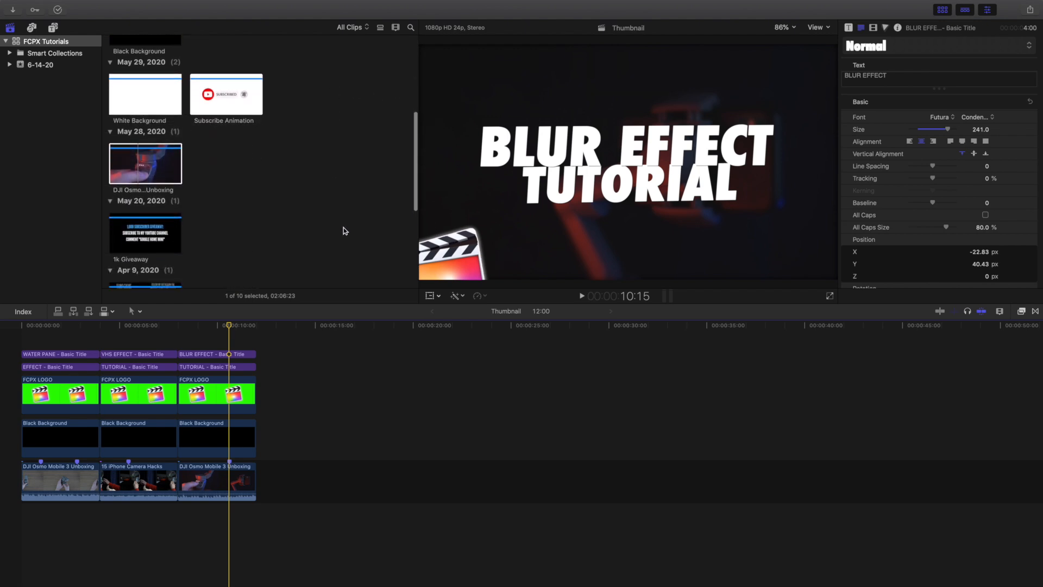
left_click(155, 168)
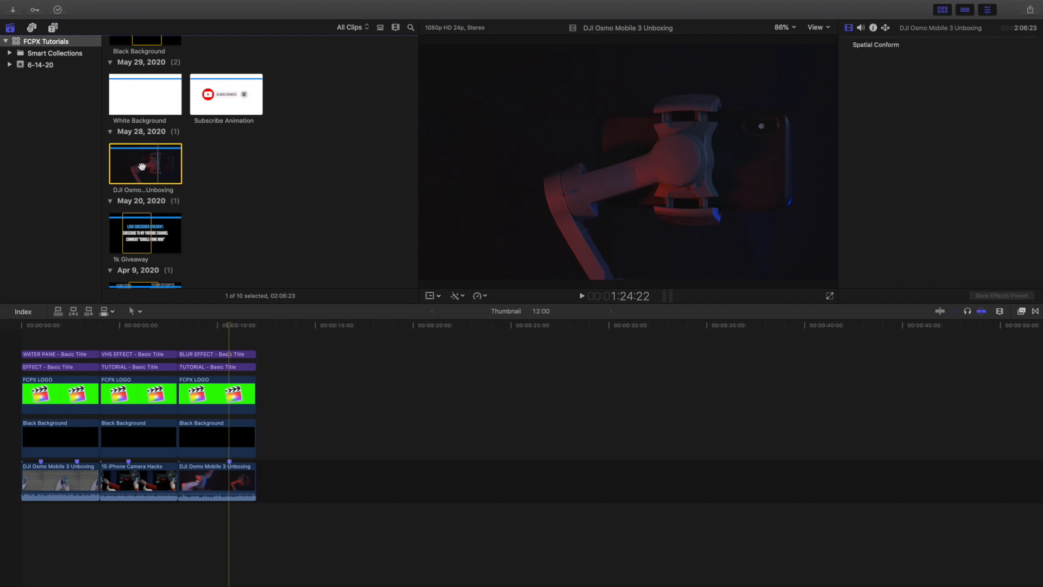
left_click(229, 344)
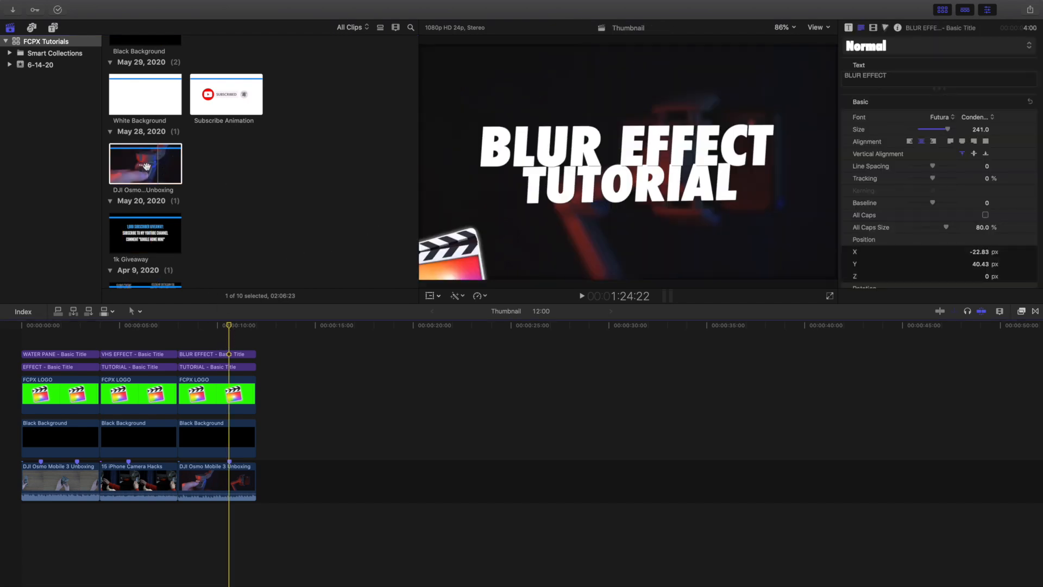
left_click_drag(163, 172, 266, 480)
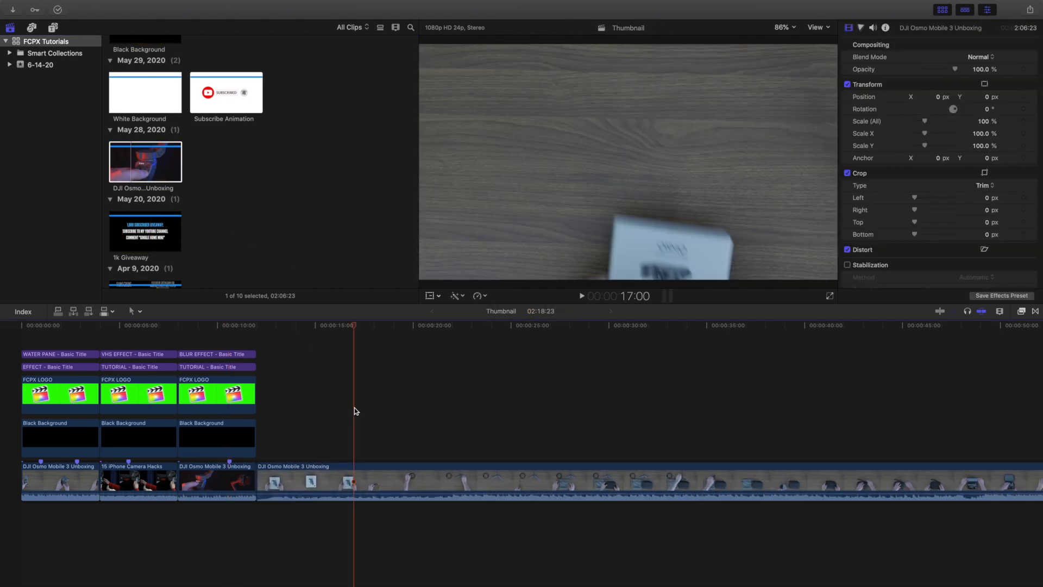
Find the gimbal shot in the appended DJI Osmo Mobile 3 Unboxing clip and add a marker at 1:23:05.
key("super+minus")
key("super+minus")
key("super+minus")
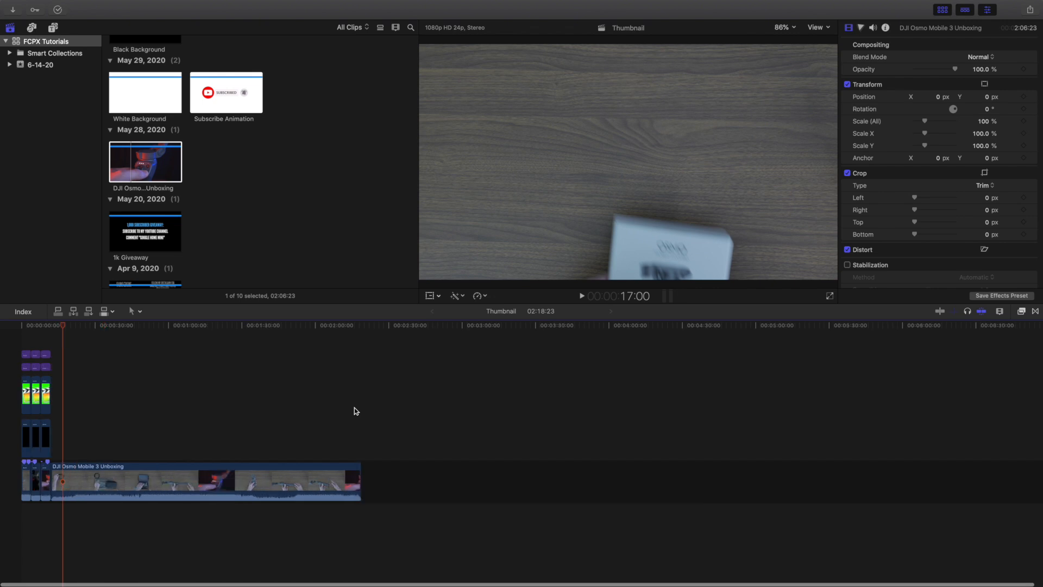
key("super+equal")
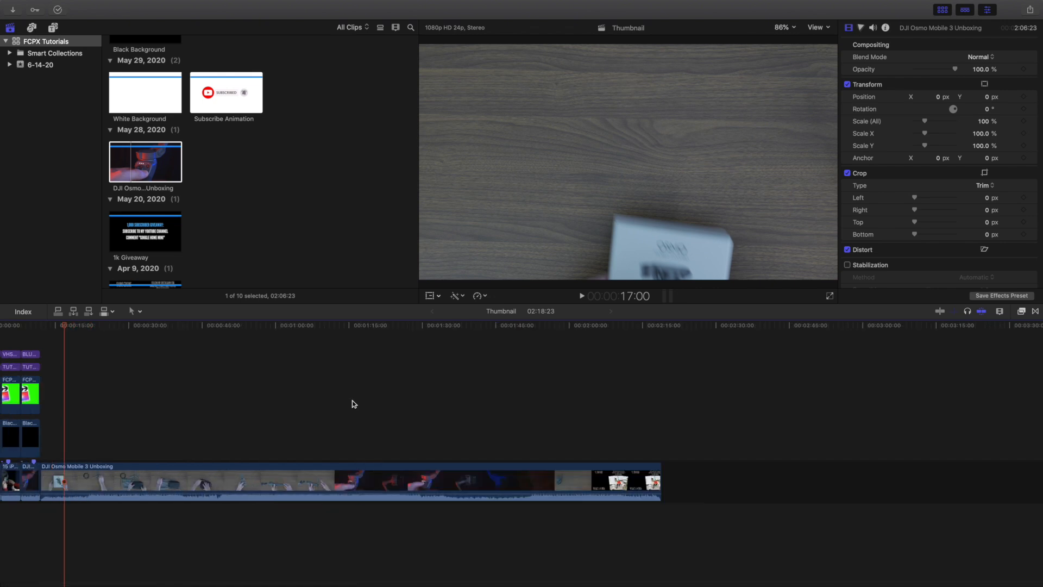
left_click(397, 409)
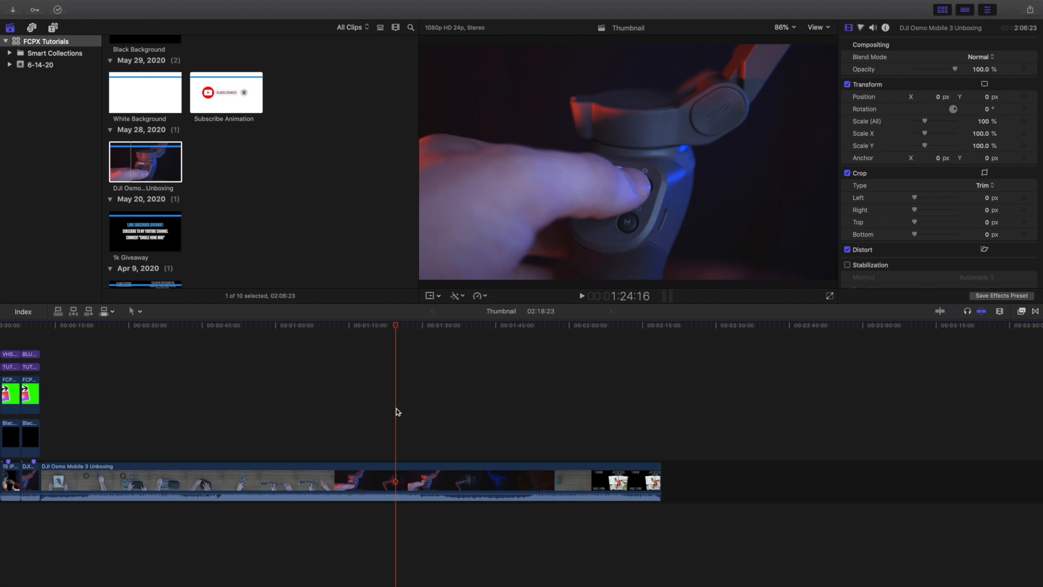
scroll(275, 399, "left", 3)
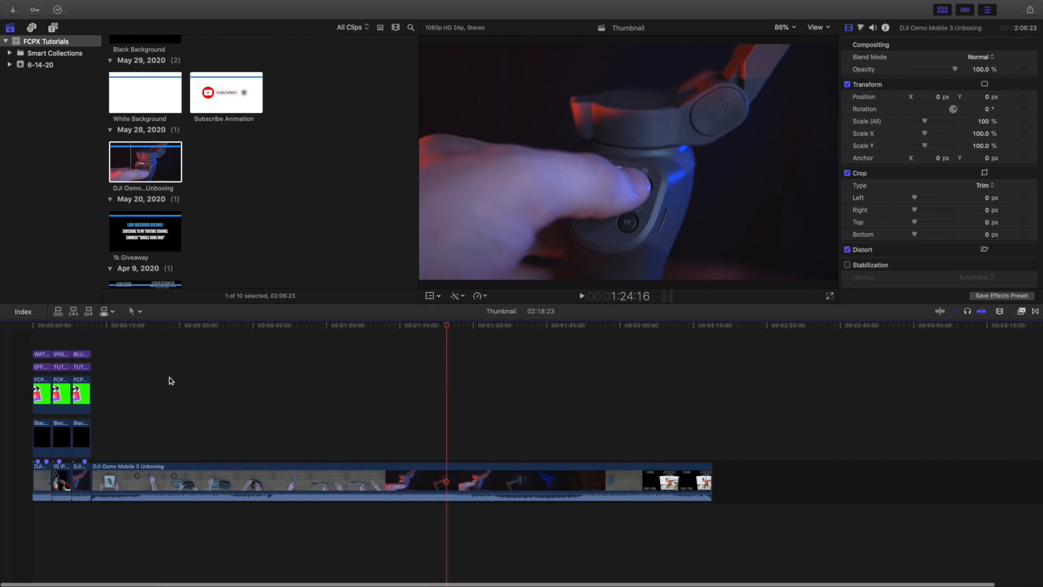
left_click(49, 344)
left_click(23, 341)
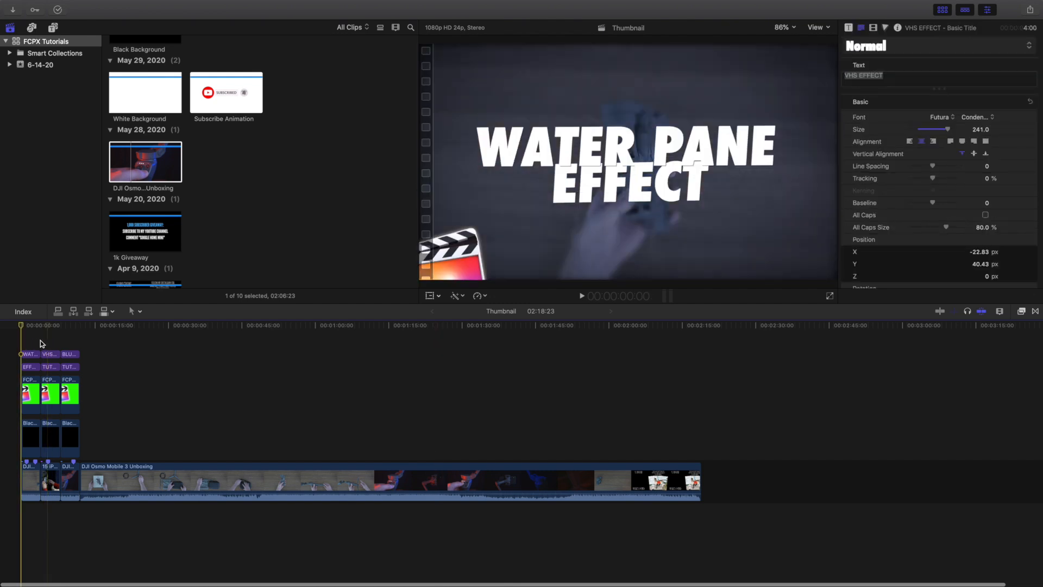
left_click(73, 353)
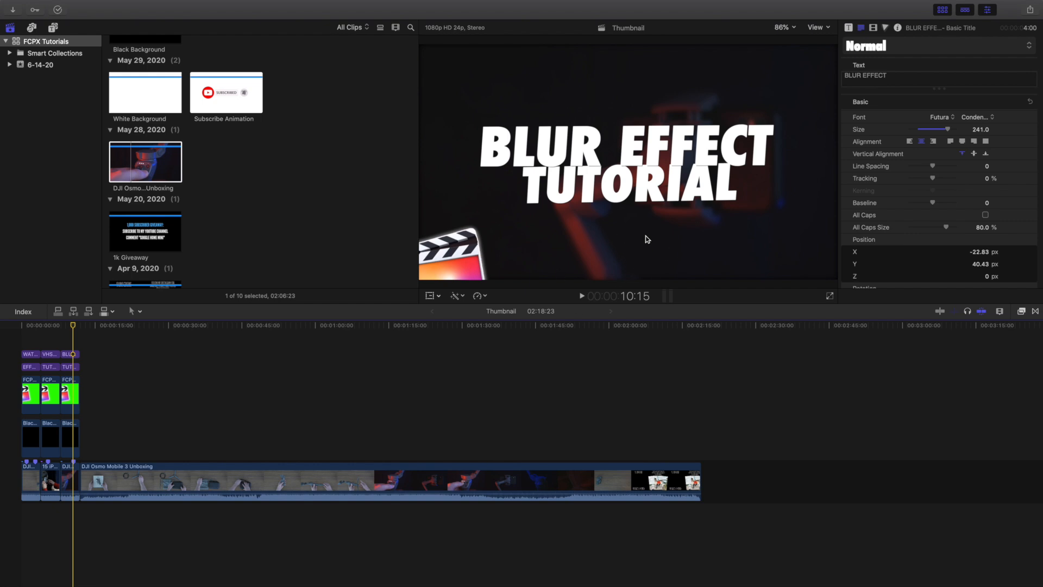
left_click(429, 442)
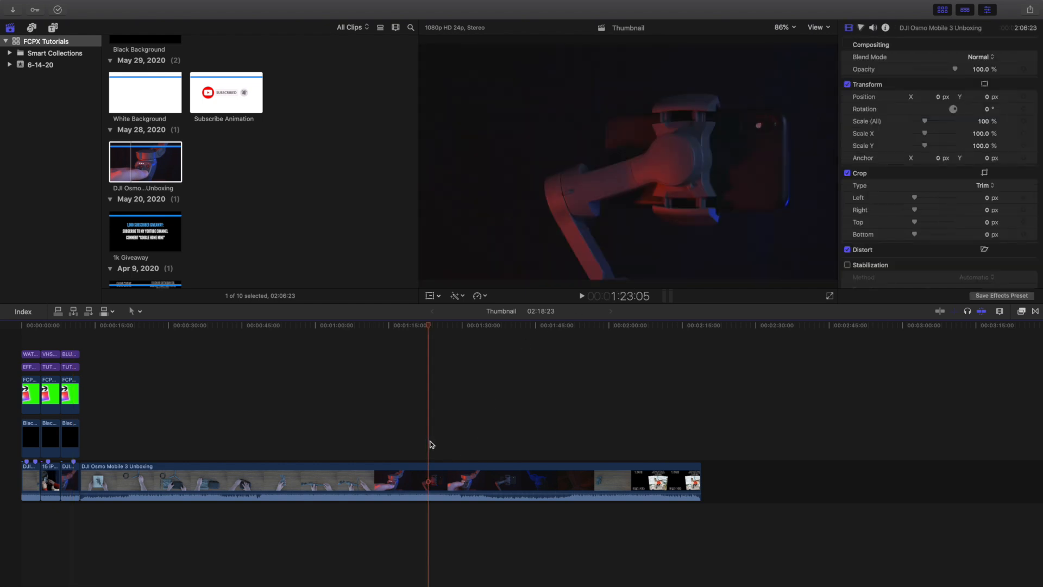
left_click(427, 476)
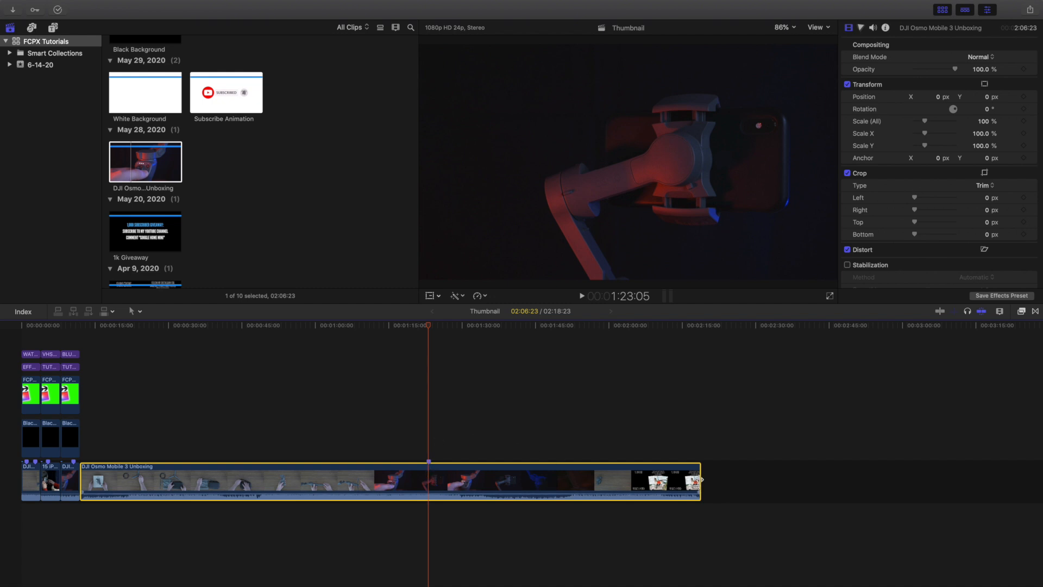
Trim the appended clip's end to just past its marker and remove everything before 1:21:03.
left_click_drag(698, 482, 431, 468)
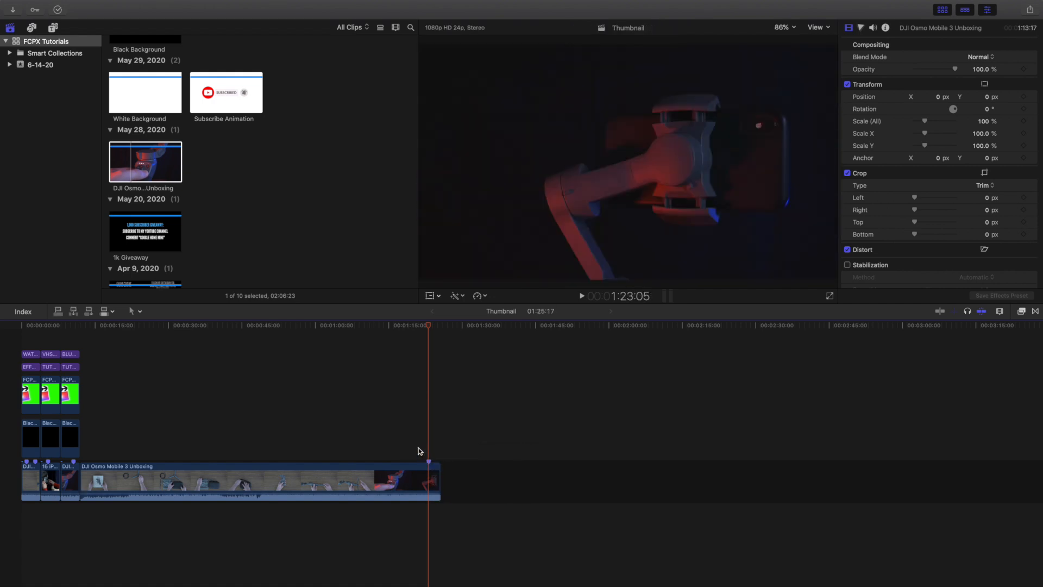
left_click(419, 473)
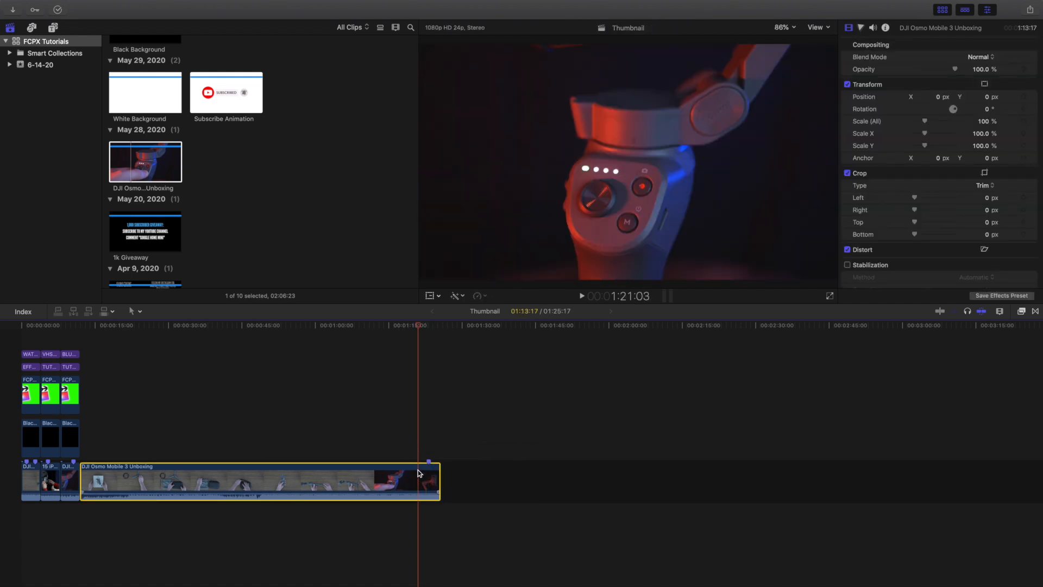
key("super+b")
key("Delete")
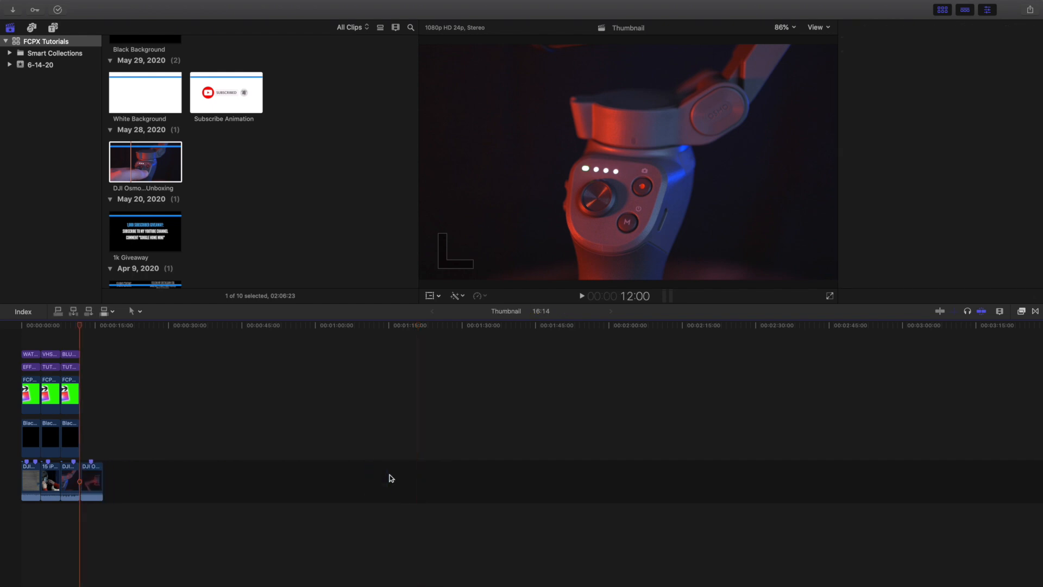
Park the playhead on the marker of the shortened last clip at 14:02.
left_click(49, 343)
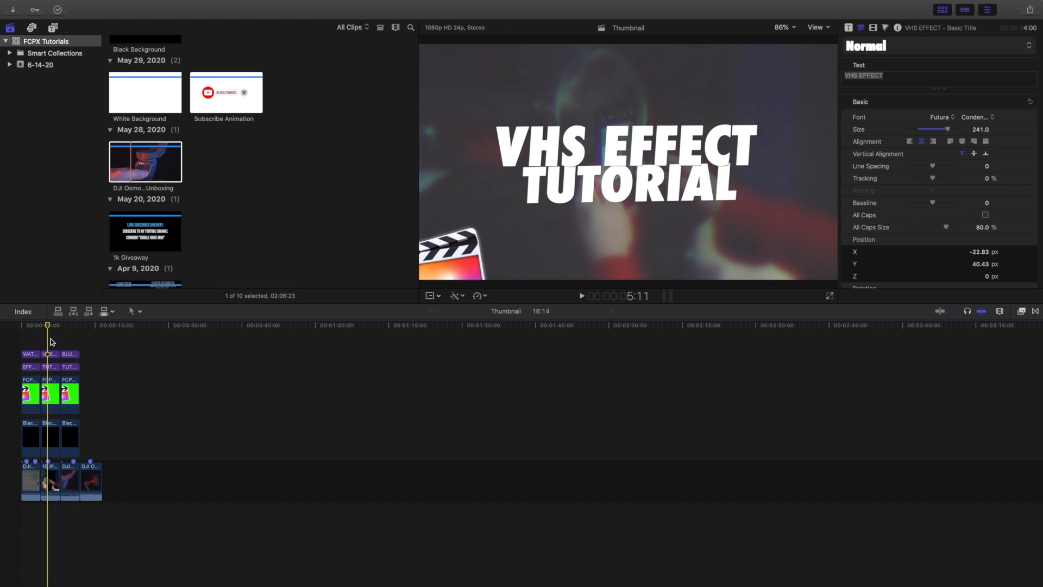
key("super+equal")
key("super+equal")
key("super+equal")
key("super+equal")
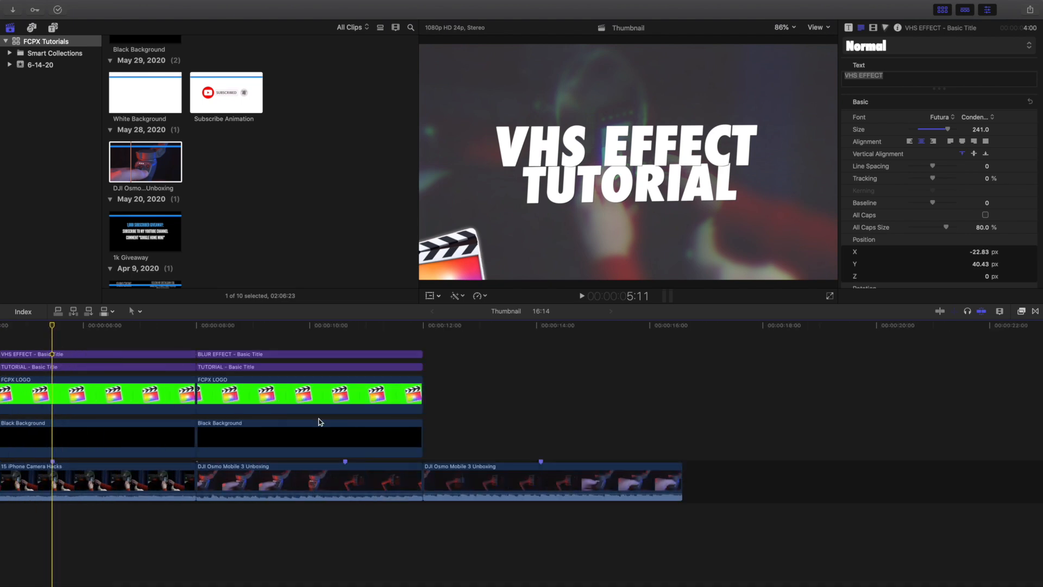
left_click(529, 432)
left_click(538, 478)
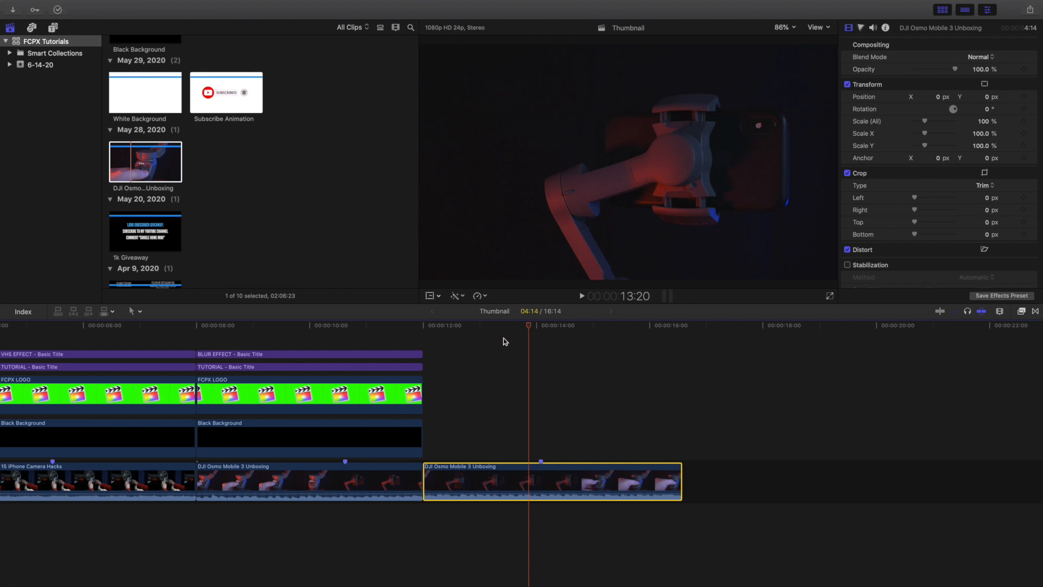
left_click(532, 410)
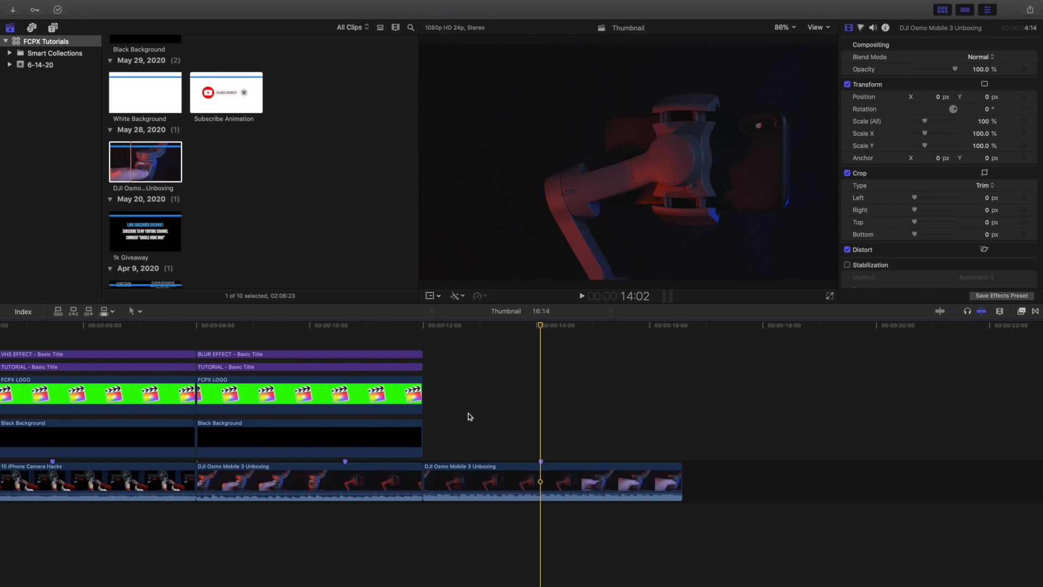
left_click(534, 411)
left_click(540, 409)
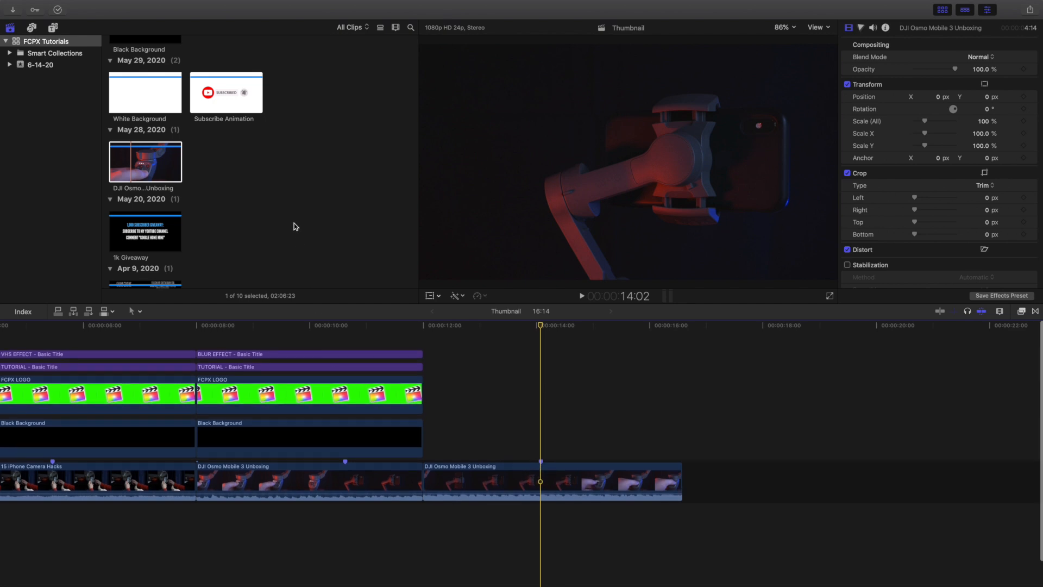
Connect the Black Background above the last clip from 12:00 and trim that clip's end to match it.
scroll(294, 223, "down", 7)
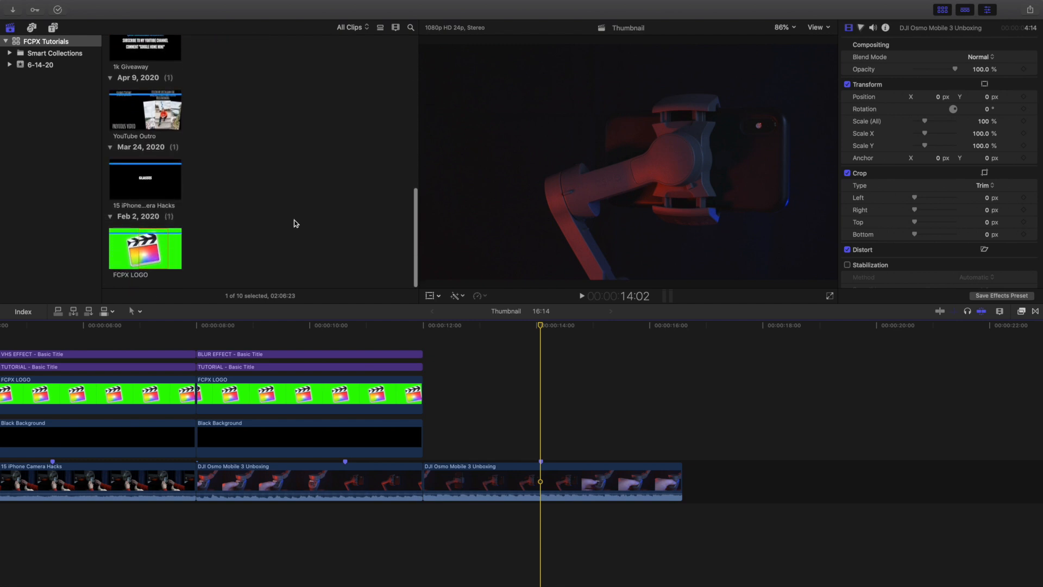
scroll(294, 223, "up", 8)
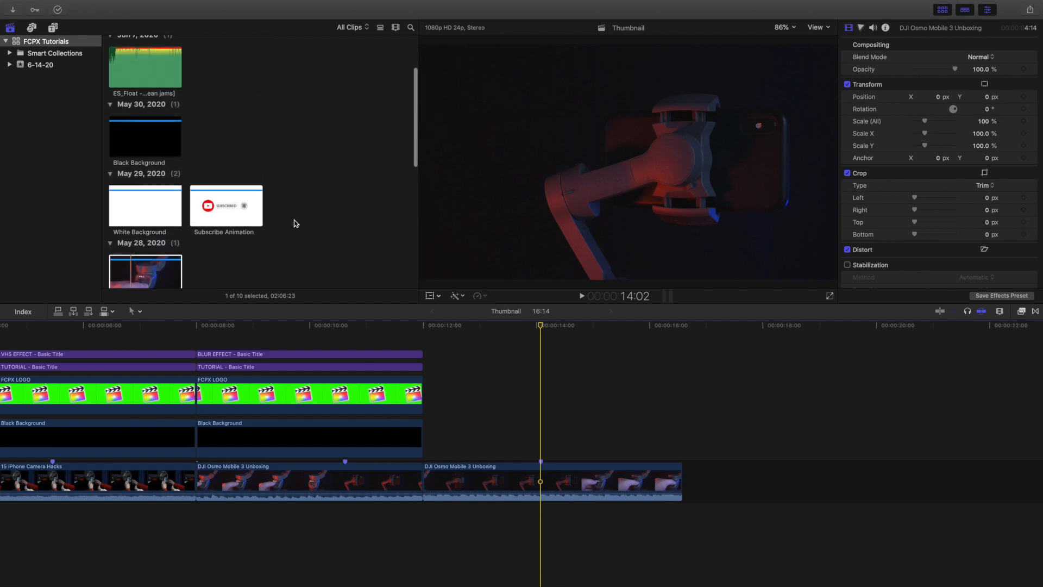
scroll(296, 223, "up", 1)
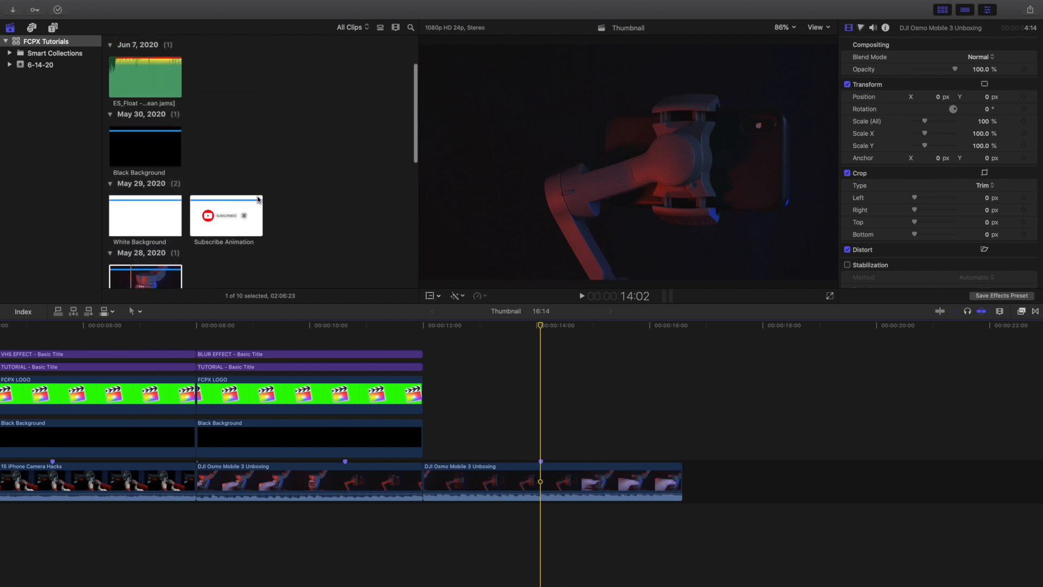
left_click(142, 149)
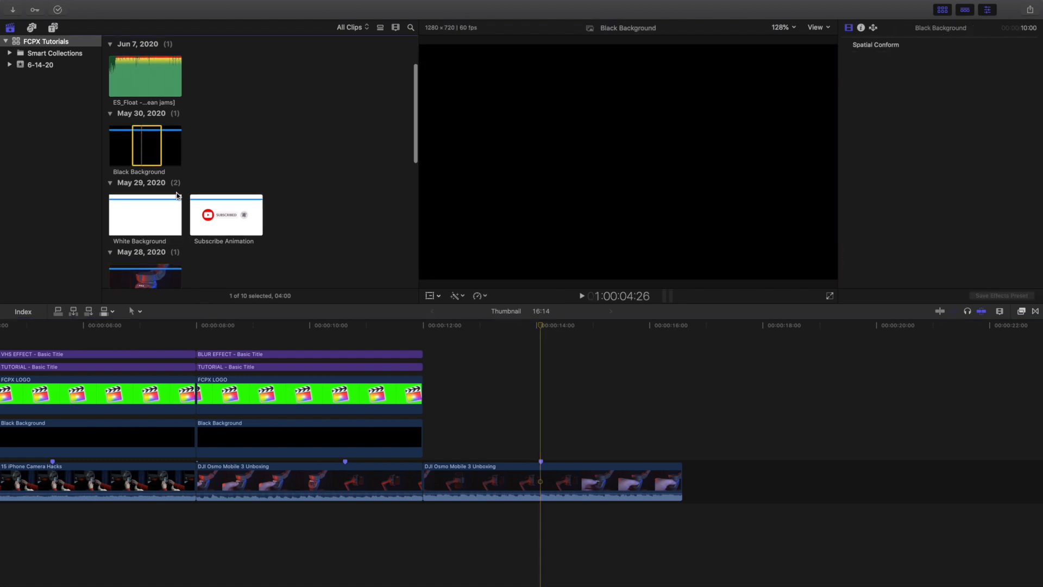
left_click_drag(144, 145, 433, 436)
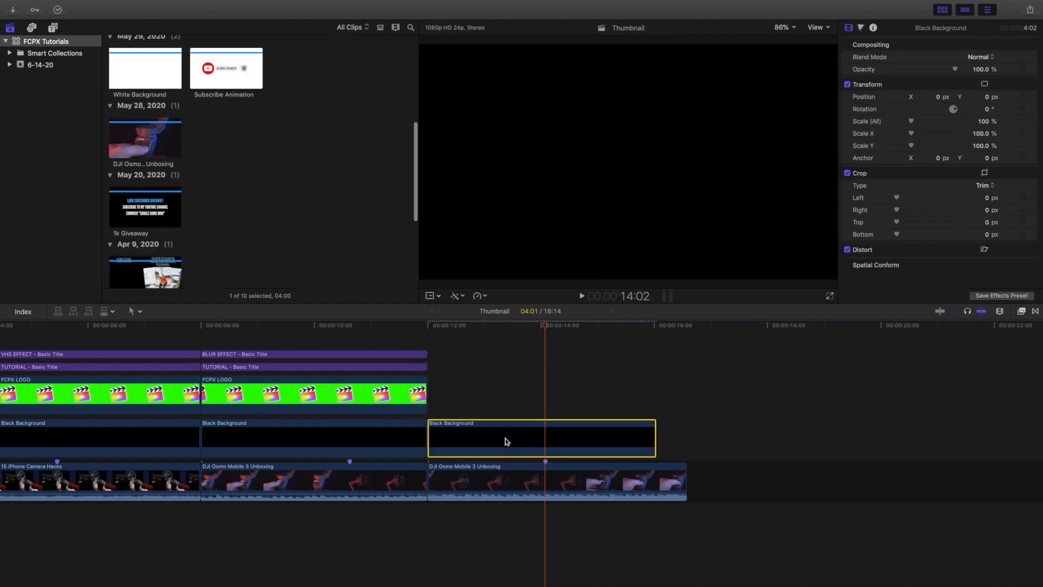
left_click_drag(686, 478, 656, 479)
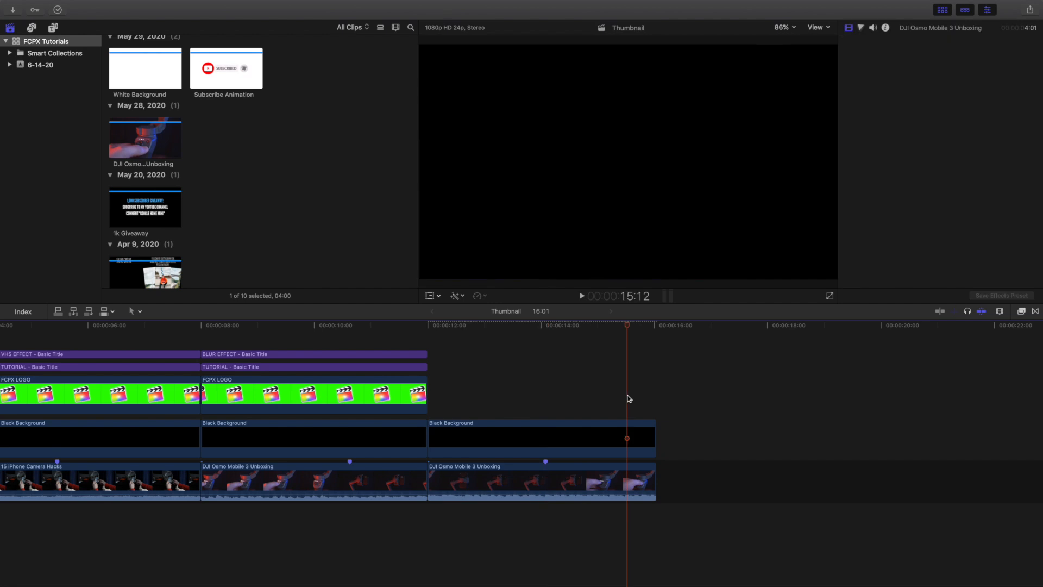
Set the opacity of the last Black Background clip to about 18.58%, comparing it with the previous blur thumbnail.
left_click(547, 385)
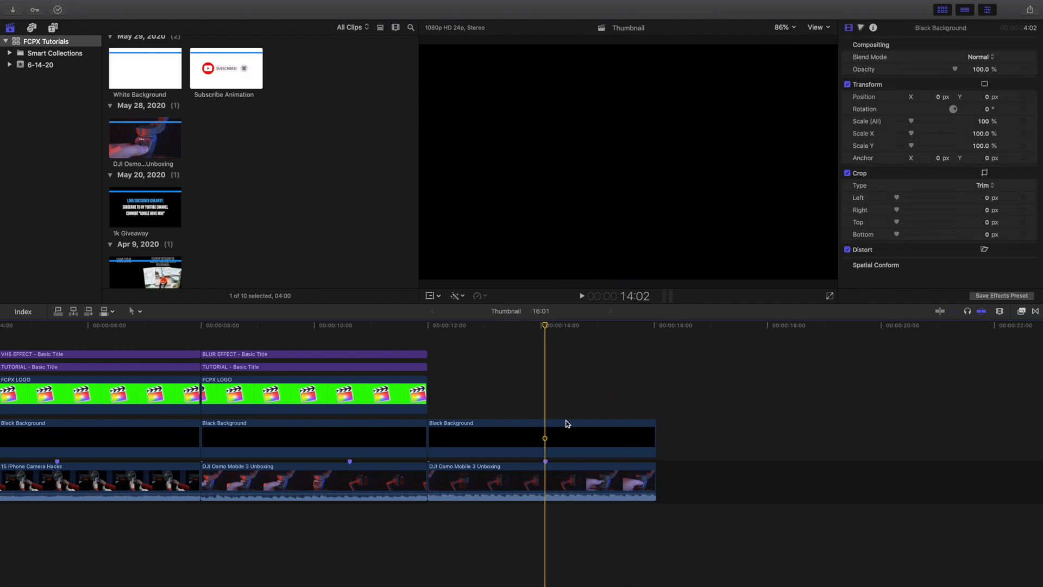
left_click(559, 437)
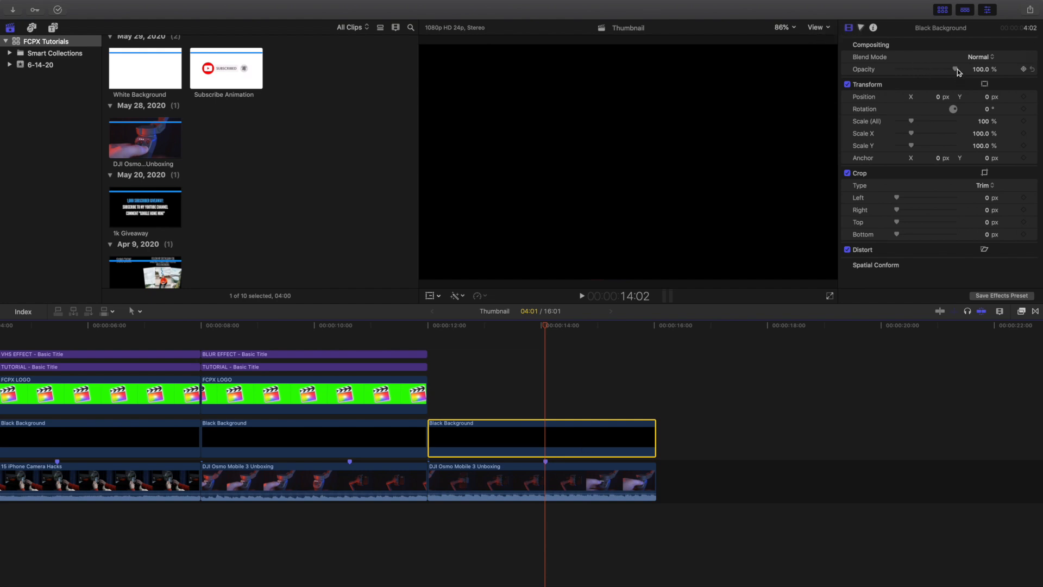
left_click_drag(955, 69, 915, 75)
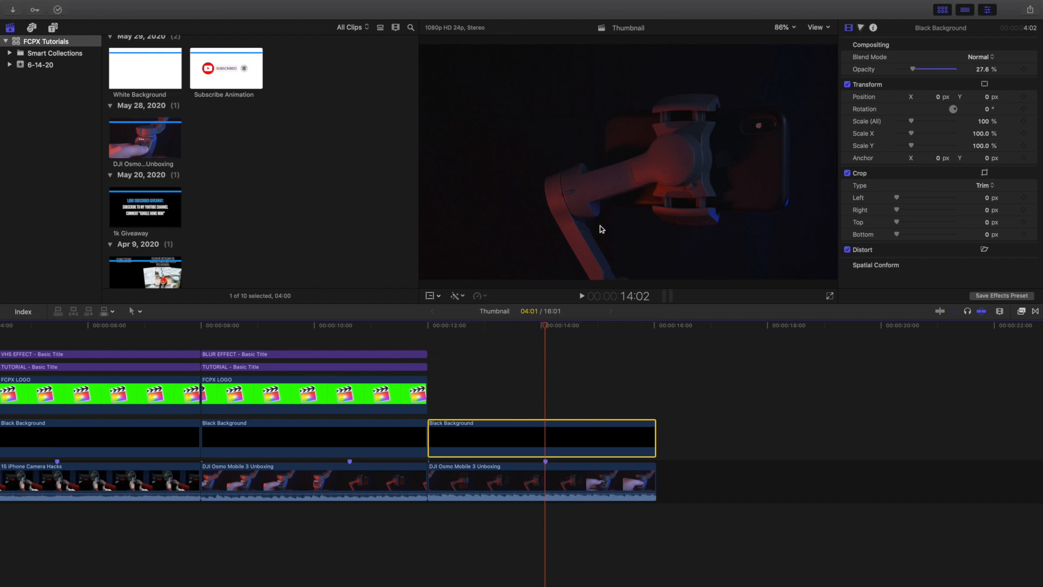
left_click(369, 440)
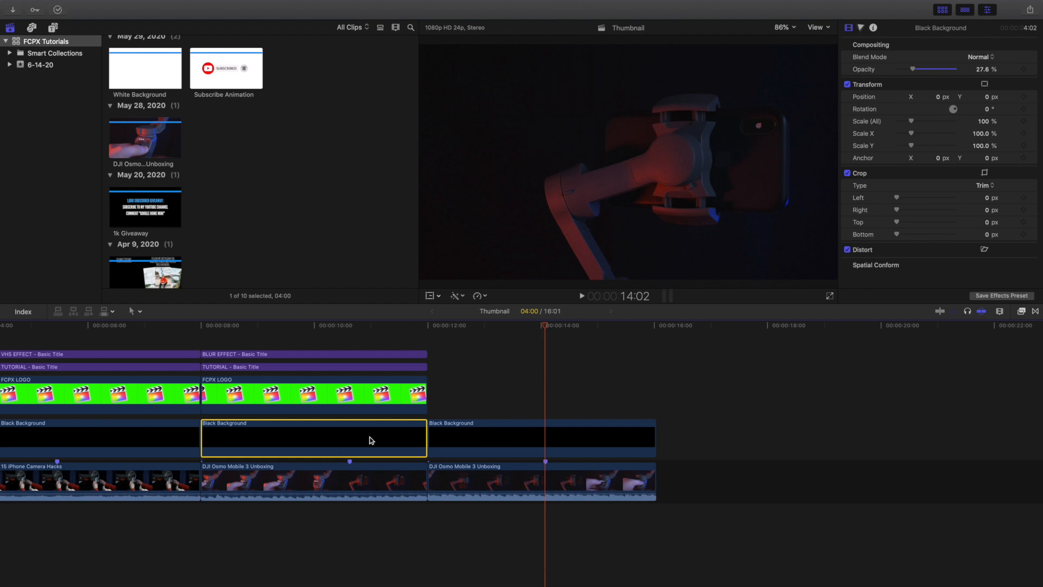
left_click(544, 391)
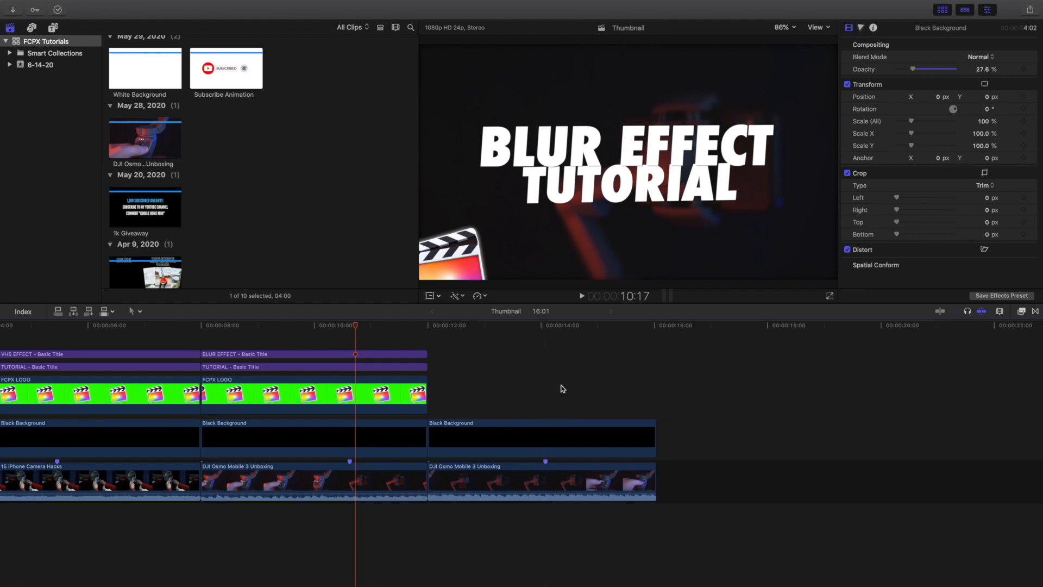
left_click(550, 432)
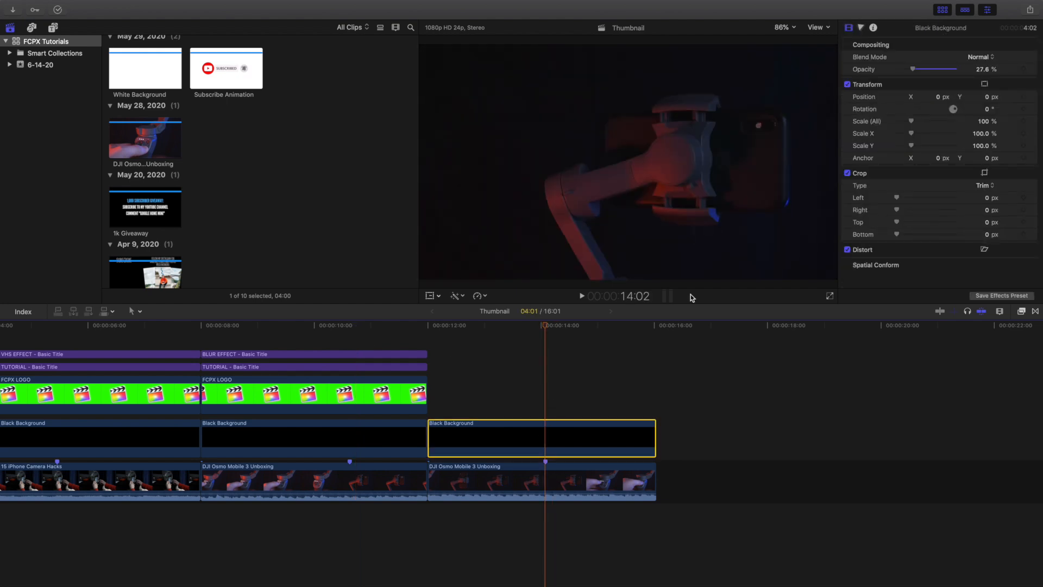
left_click_drag(912, 71, 922, 71)
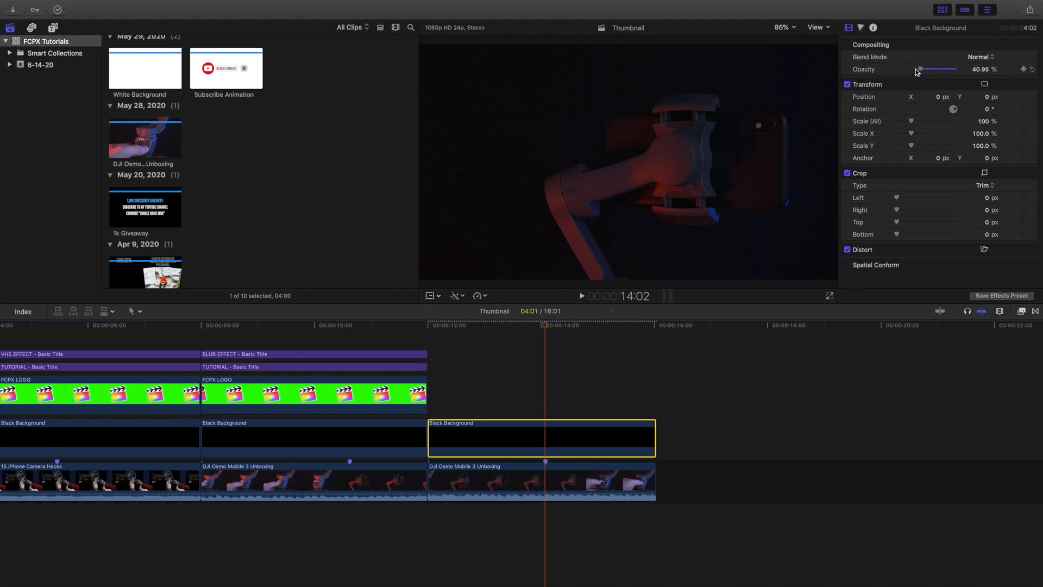
left_click_drag(922, 71, 907, 71)
left_click(548, 390)
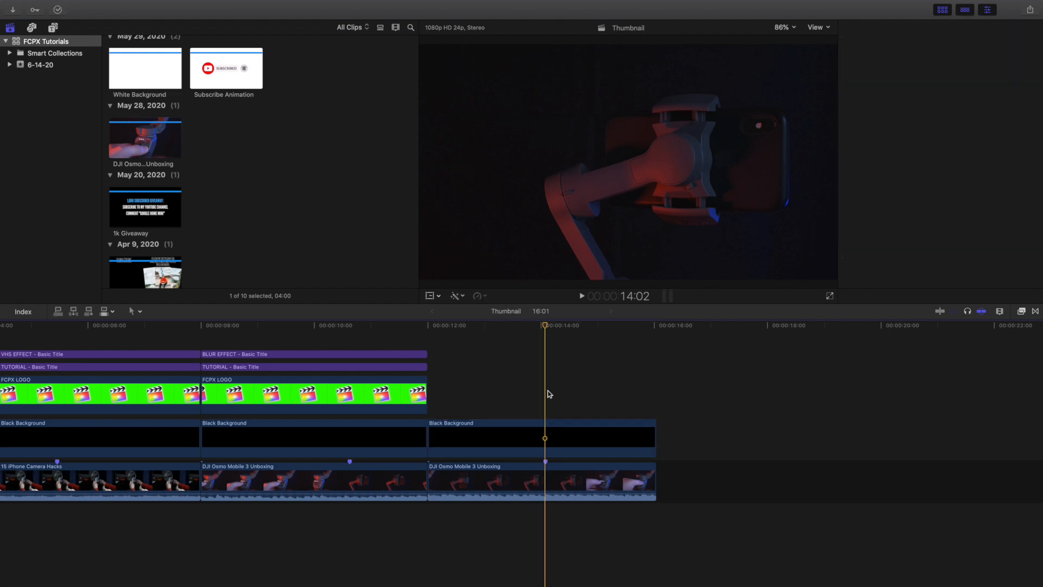
left_click(549, 431)
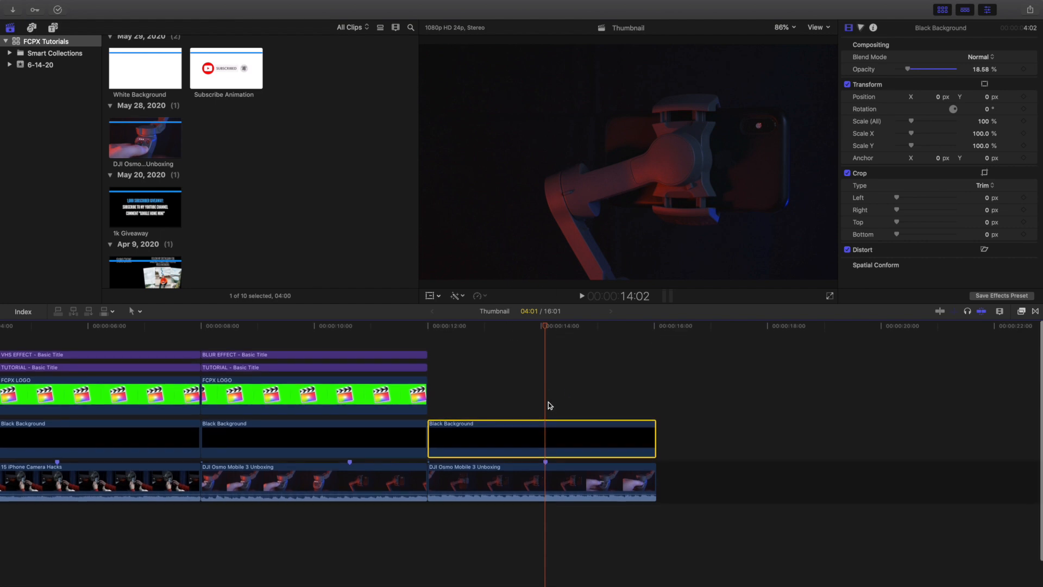
Connect a four-second section of the FCPX LOGO clip above the last Black Background, starting at 12:00.
scroll(321, 228, "down", 3)
scroll(321, 228, "down", 3)
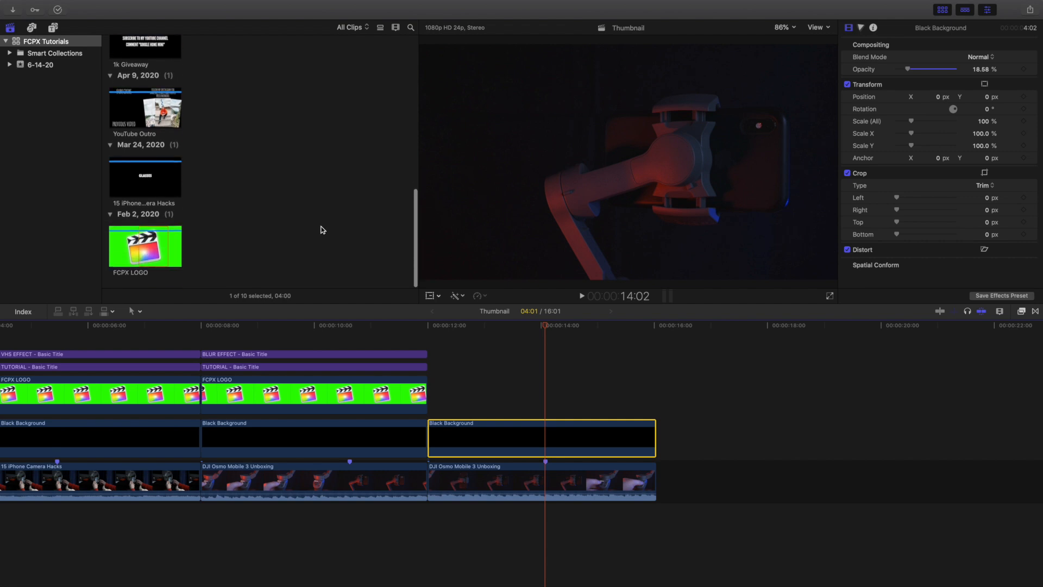
left_click(150, 245)
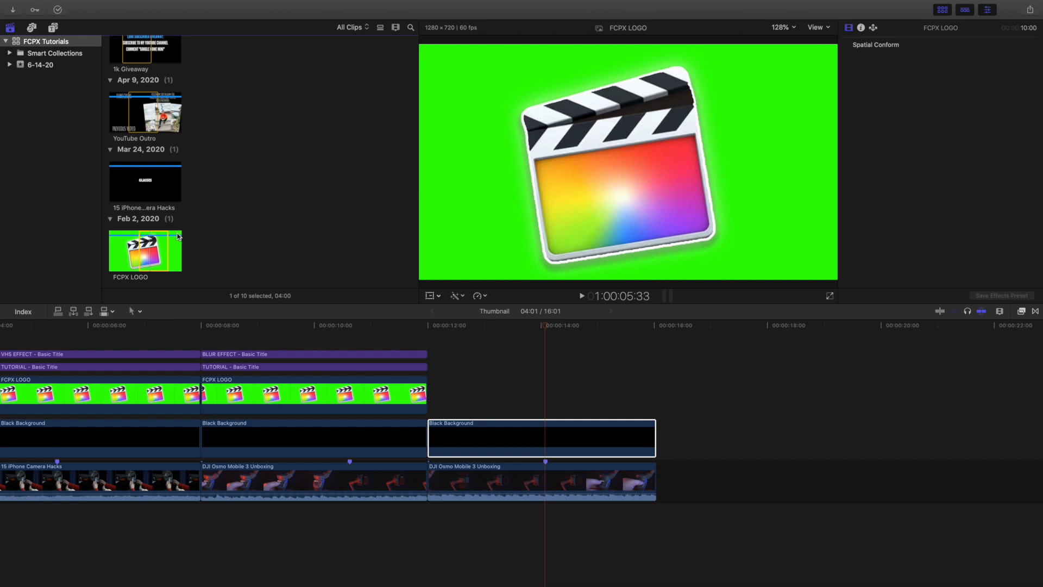
left_click_drag(155, 245, 435, 392)
left_click(548, 349)
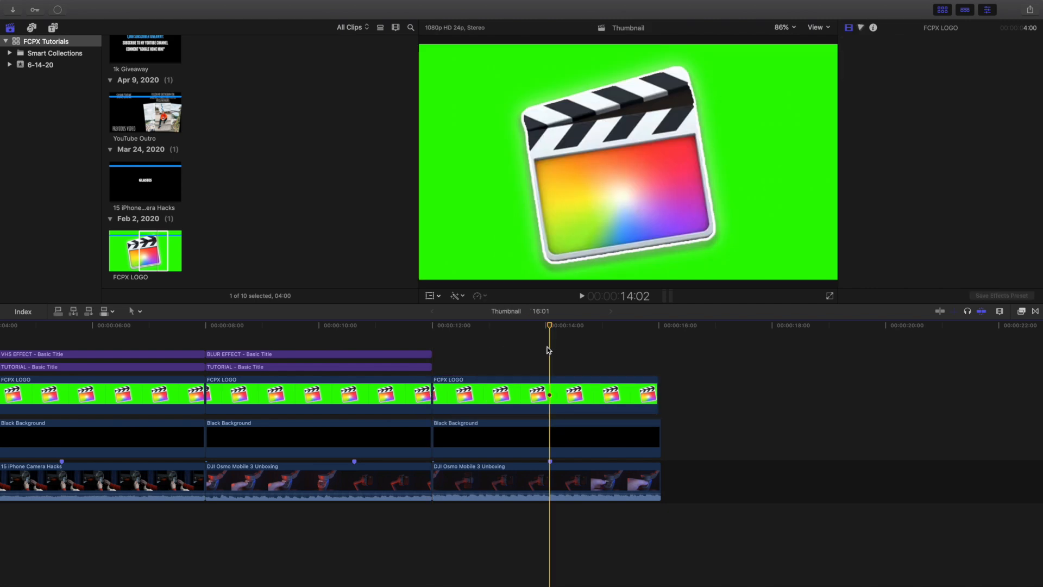
Apply the Keyer effect from the Keying category to the last FCPX LOGO clip to remove its green background.
left_click(549, 389)
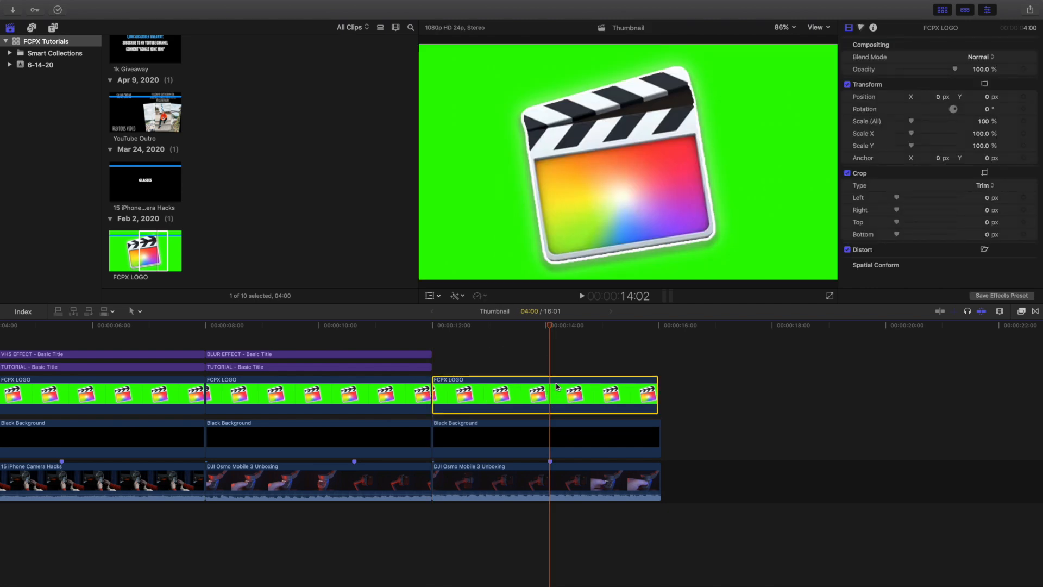
left_click(1017, 310)
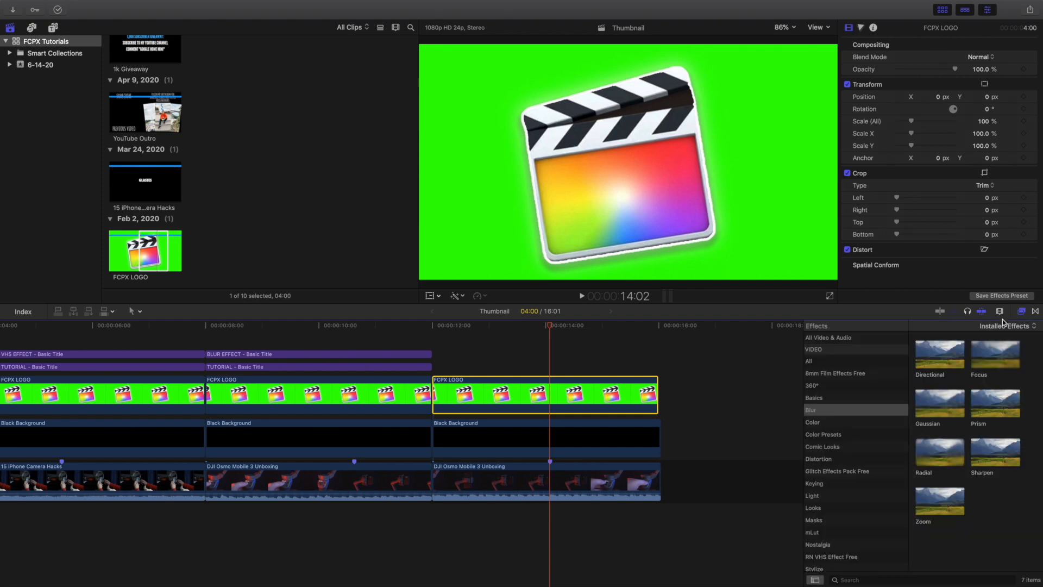
left_click(861, 483)
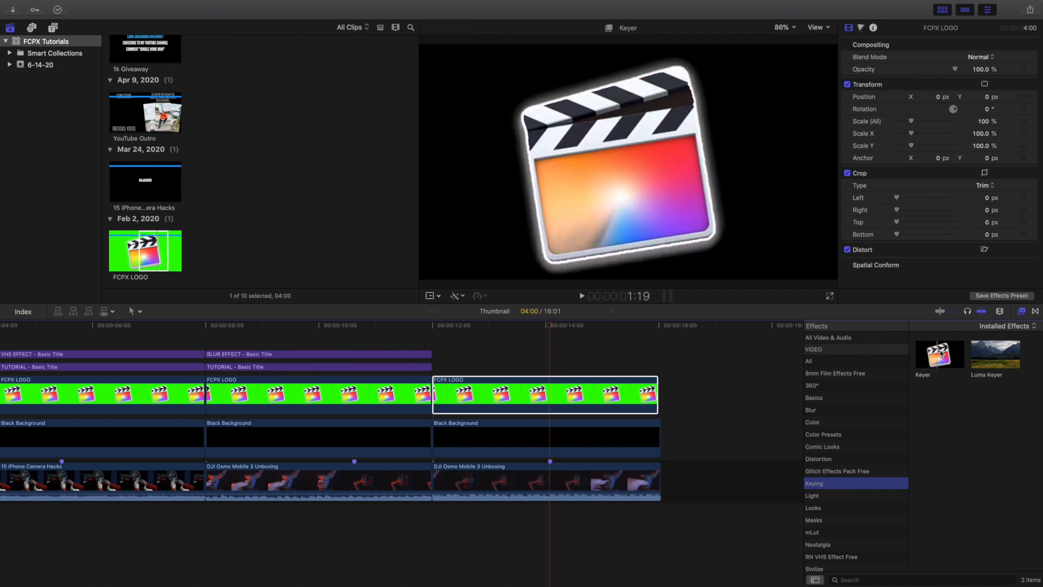
left_click_drag(939, 352, 630, 394)
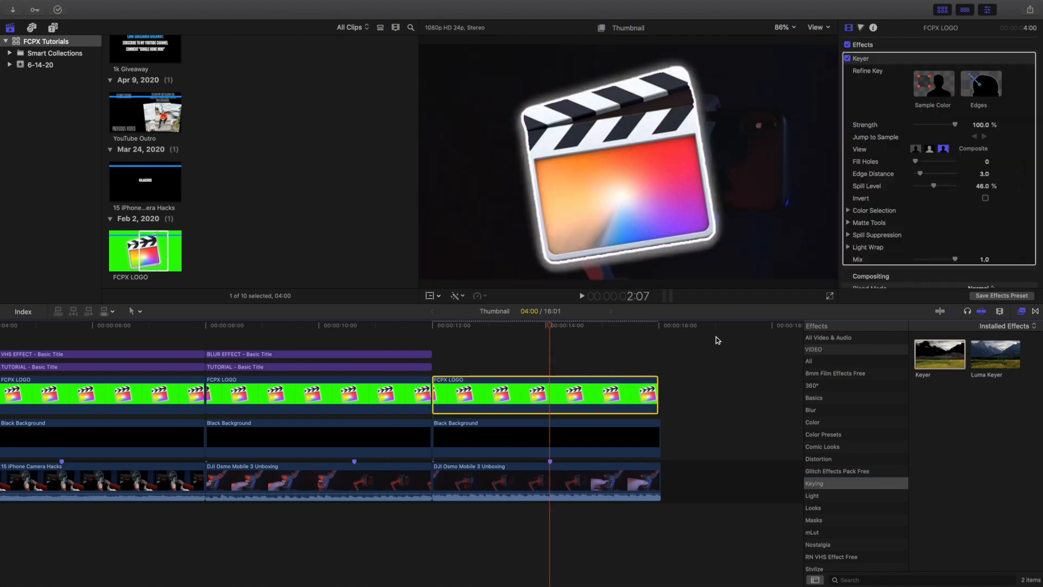
left_click(1022, 312)
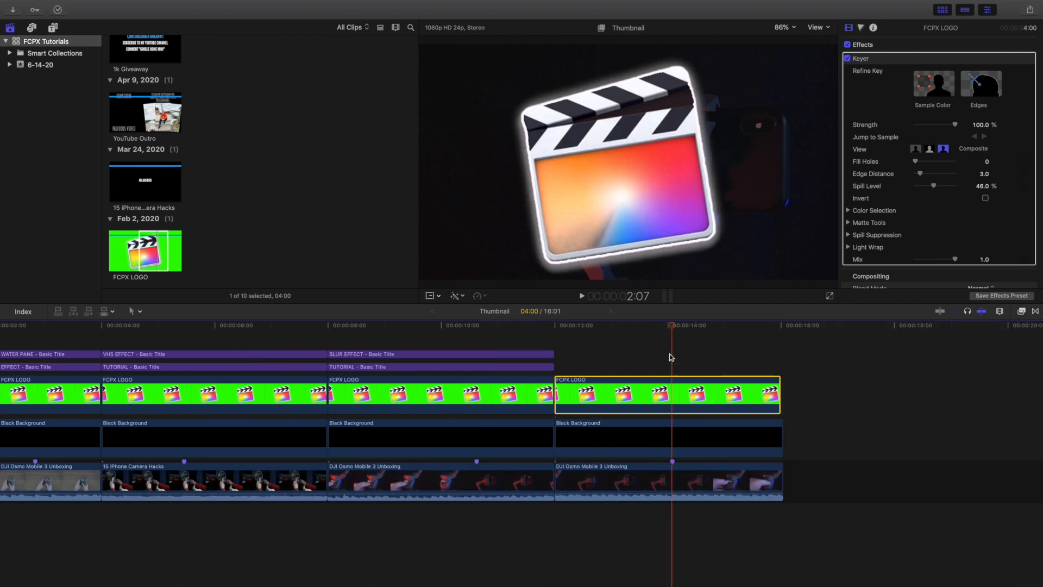
Check the logo size in the blur thumbnail and scale the last FCPX LOGO clip down to slightly under half size with Transform.
left_click(491, 335)
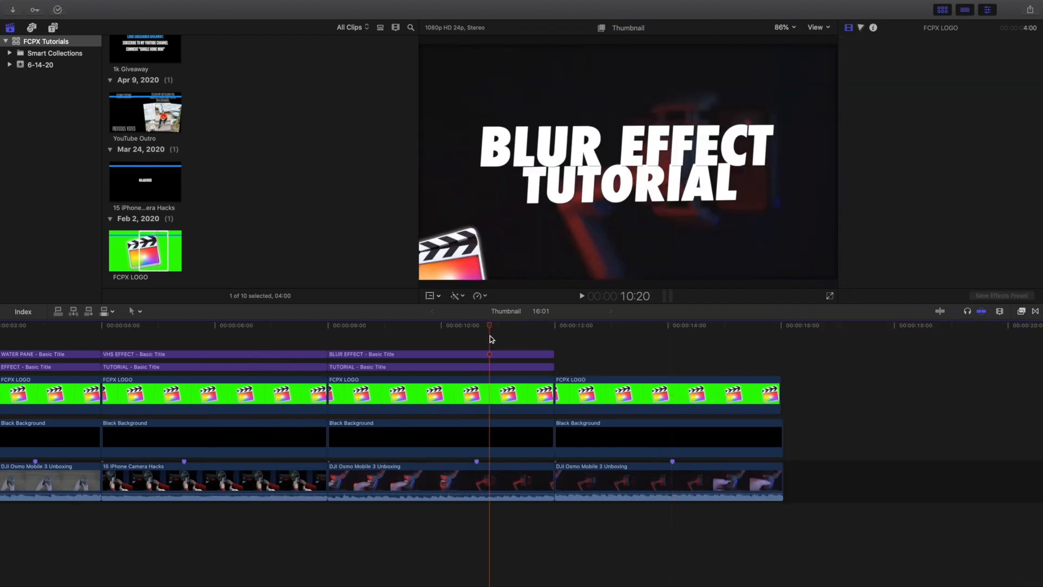
left_click(672, 351)
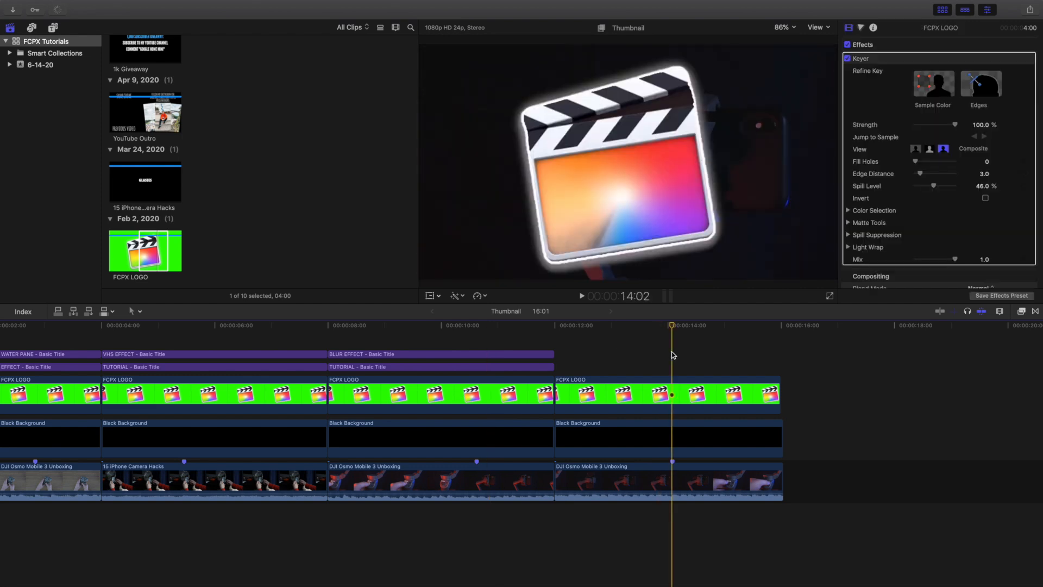
left_click(673, 394)
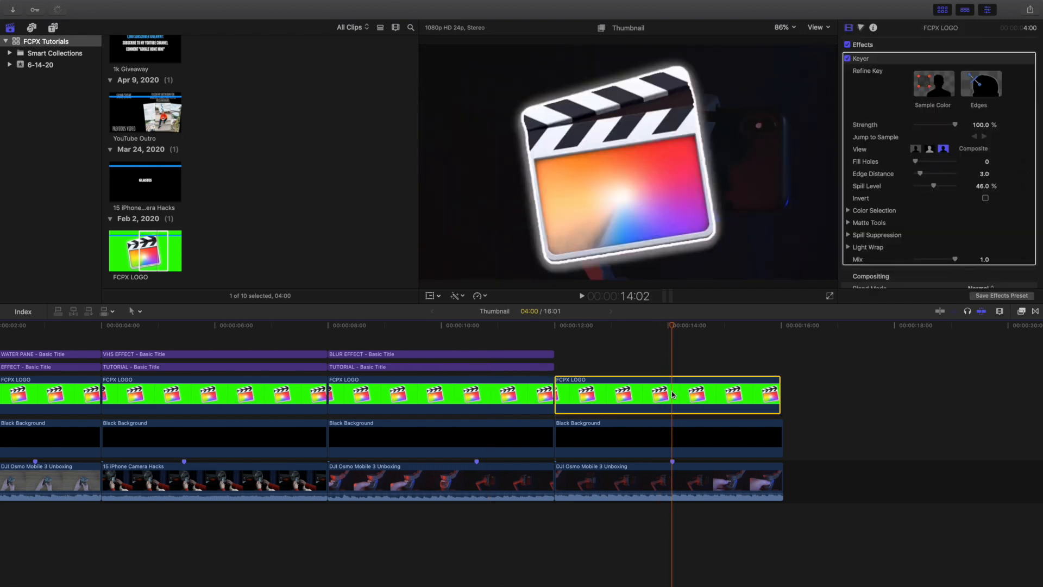
left_click(430, 296)
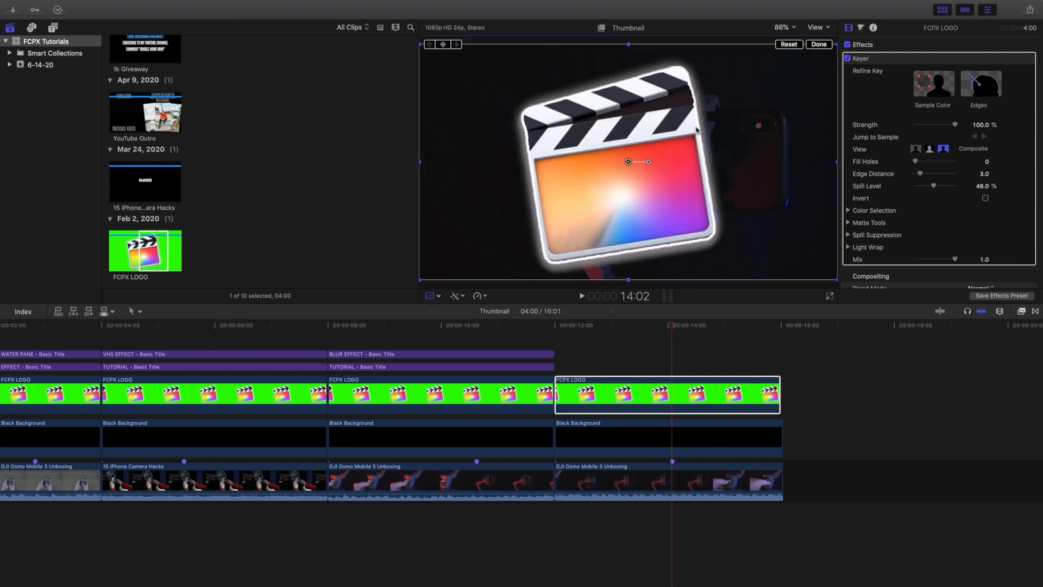
left_click_drag(671, 123, 651, 138)
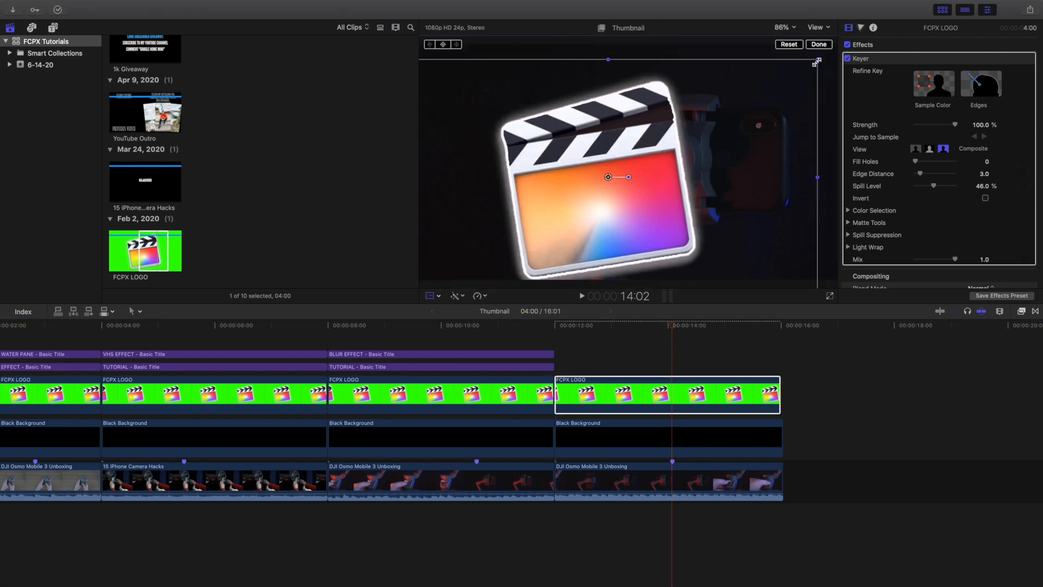
left_click_drag(817, 61, 703, 138)
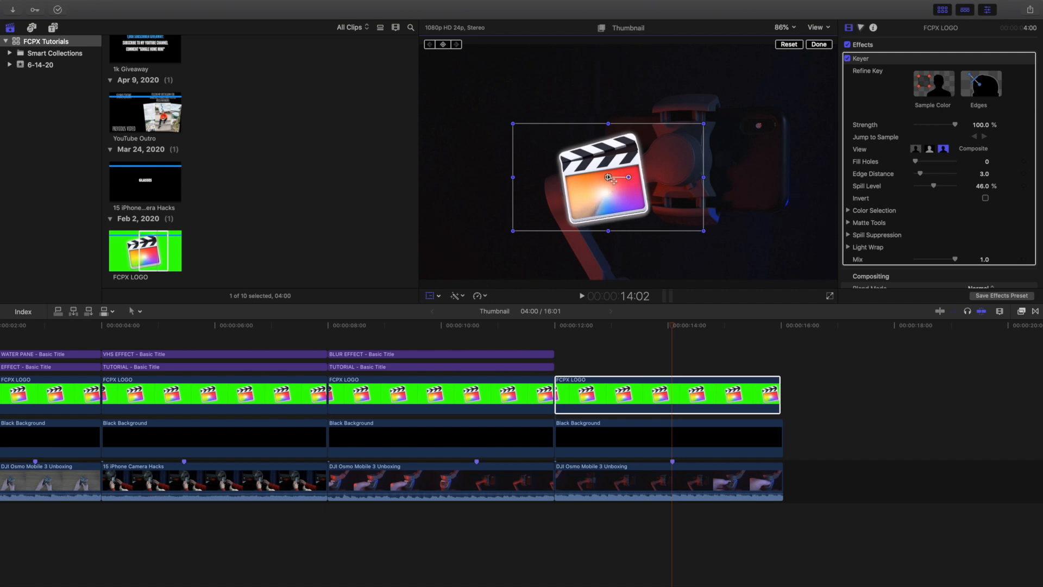
left_click_drag(702, 125, 699, 127)
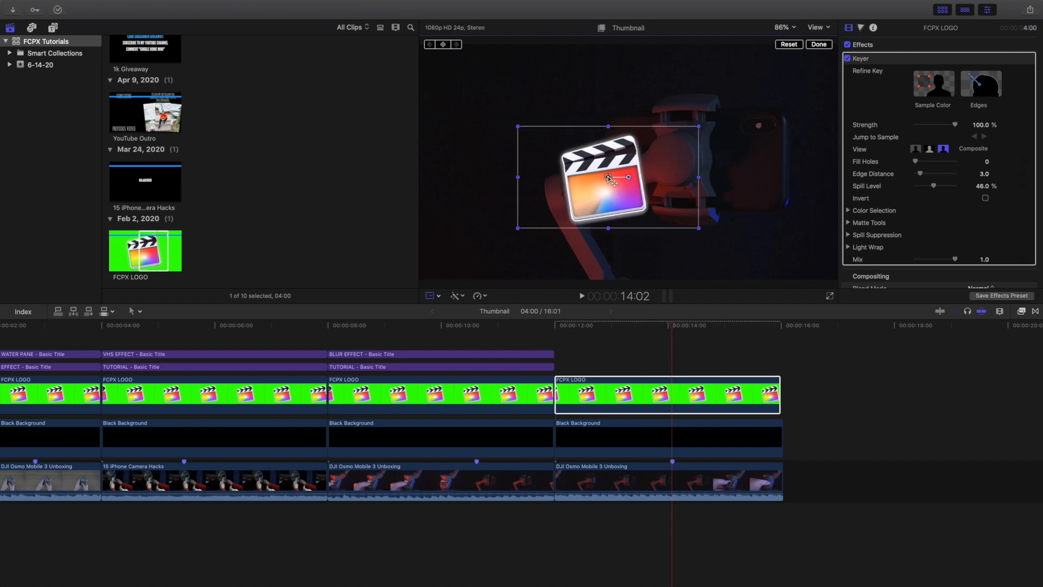
Position the scaled-down logo partly outside the lower-left corner of the frame, as in the blur thumbnail, and finish the transform.
left_click_drag(609, 177, 450, 263)
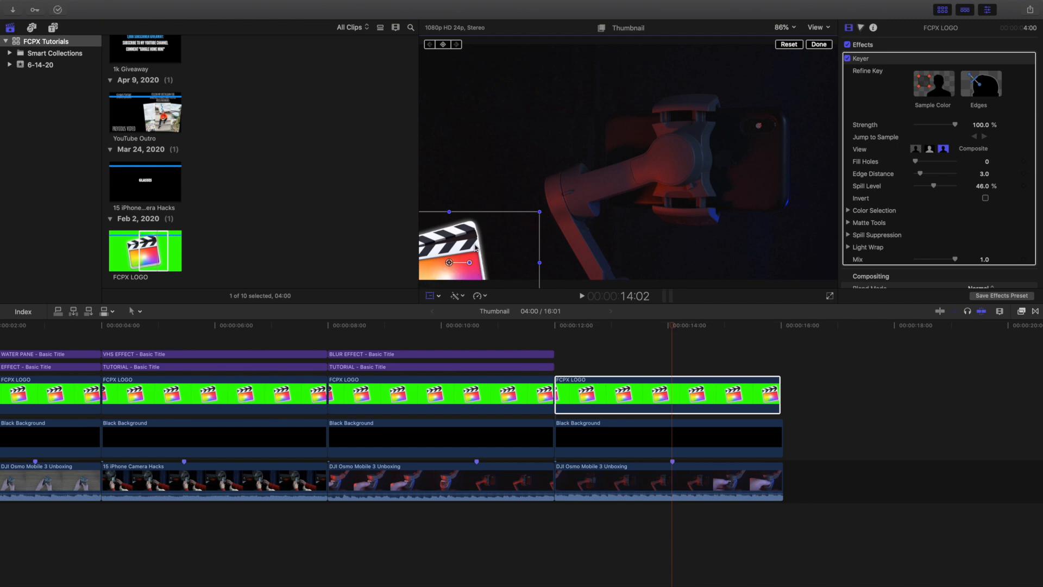
mouse_move(449, 265)
left_mouse_down()
mouse_move(487, 223)
mouse_move(446, 251)
mouse_move(440, 261)
mouse_move(451, 263)
left_mouse_up()
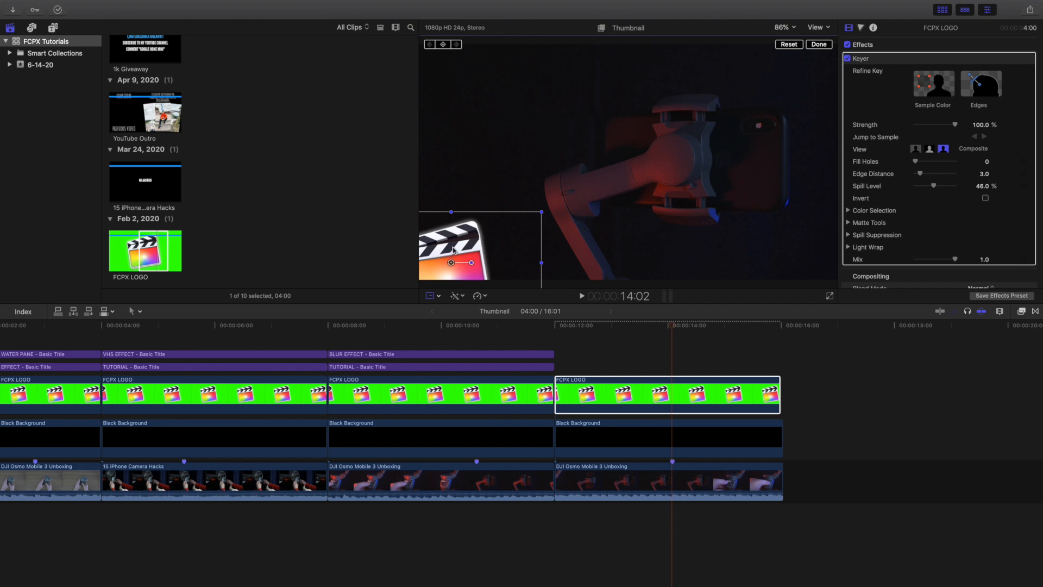
left_click(819, 44)
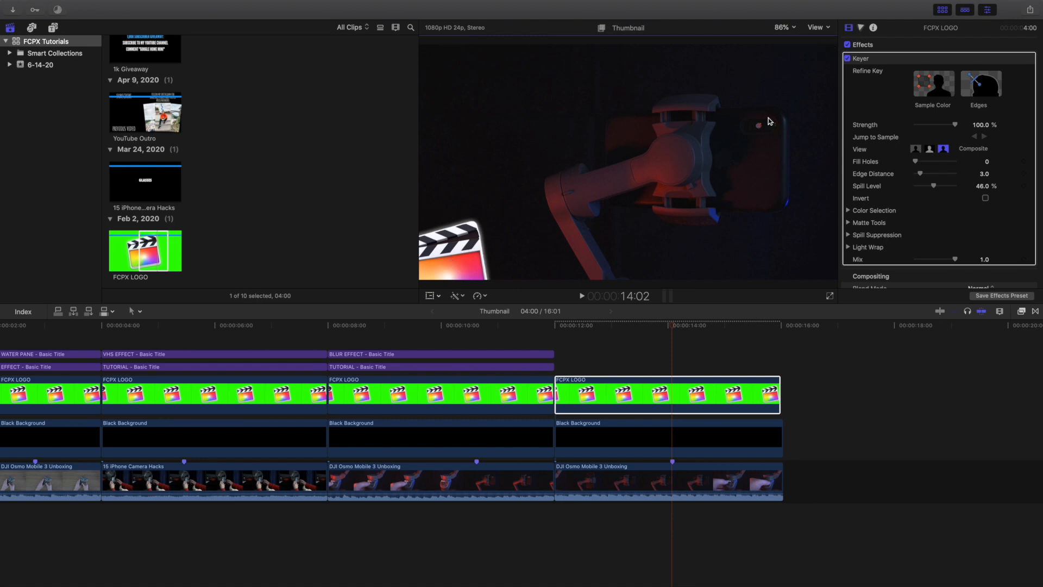
left_click(673, 343)
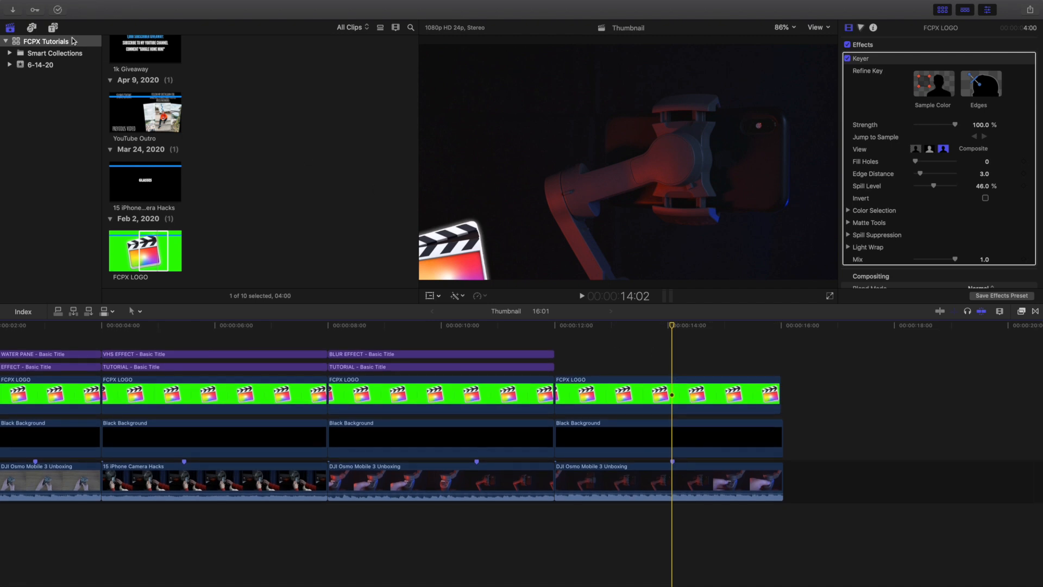
Connect a Basic Title directly above the last FCPX LOGO clip, starting at 12:00.
left_click(53, 28)
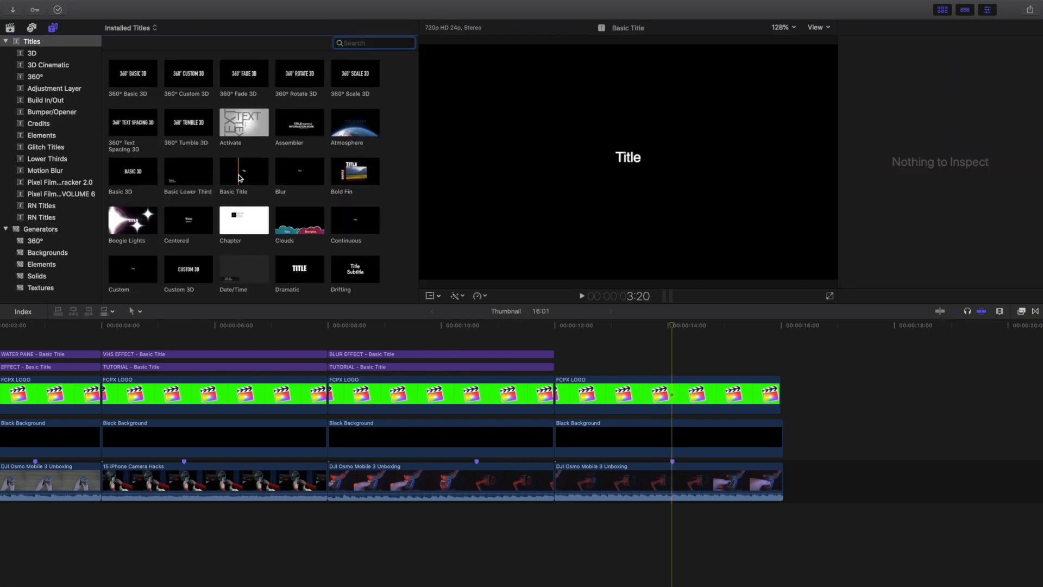
left_click(669, 354)
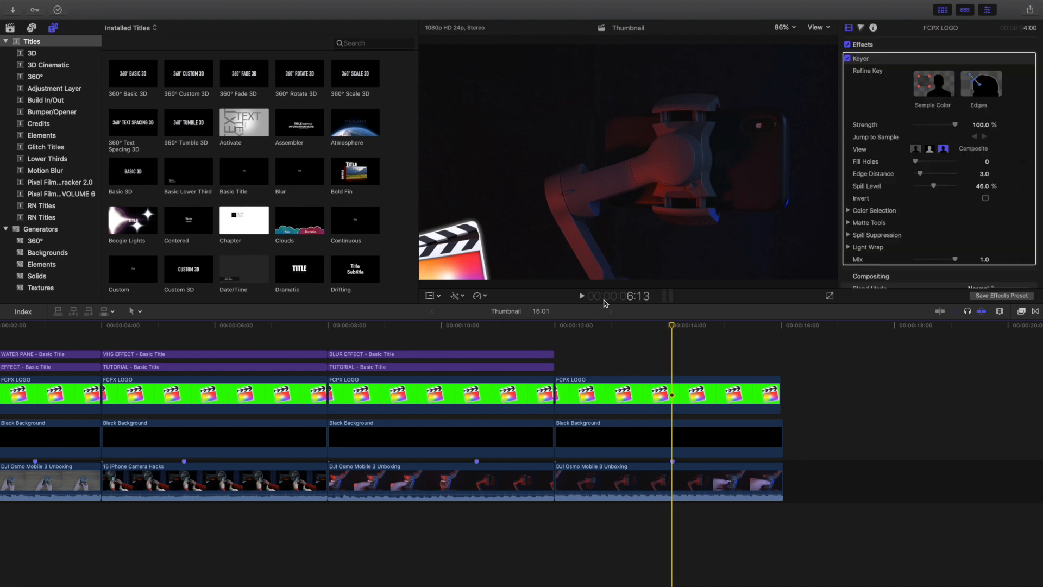
left_click(251, 175)
left_click_drag(250, 175, 557, 367)
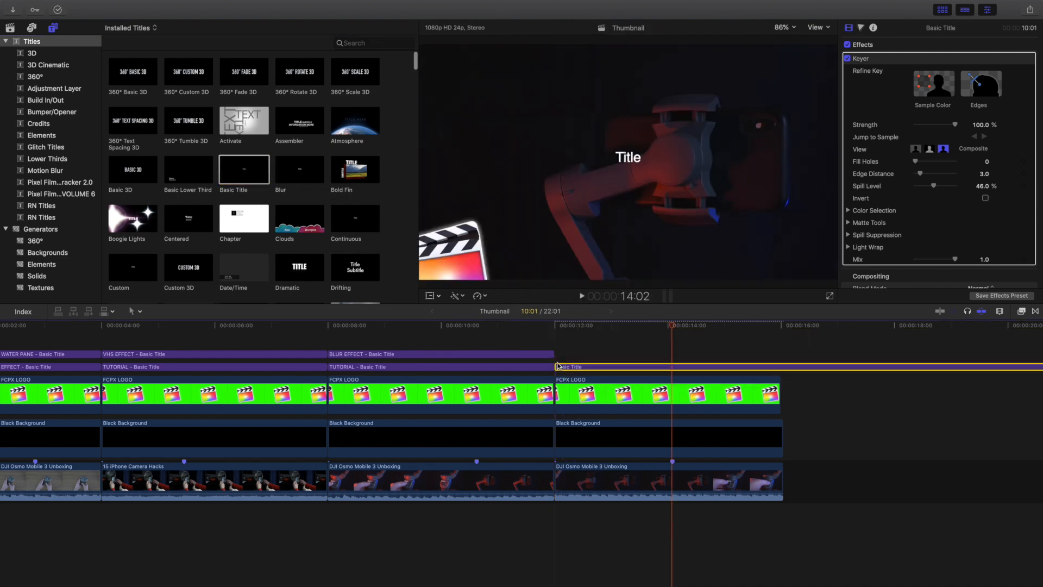
Cut the new Basic Title at 16:00 and delete the piece beyond the cut.
left_click(783, 350)
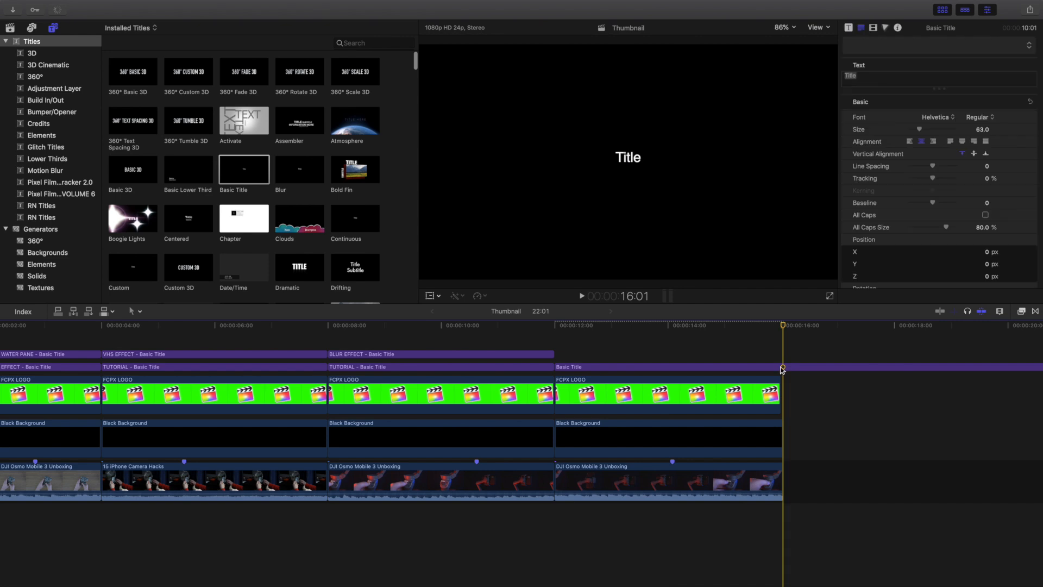
left_click(780, 353)
left_click(781, 368)
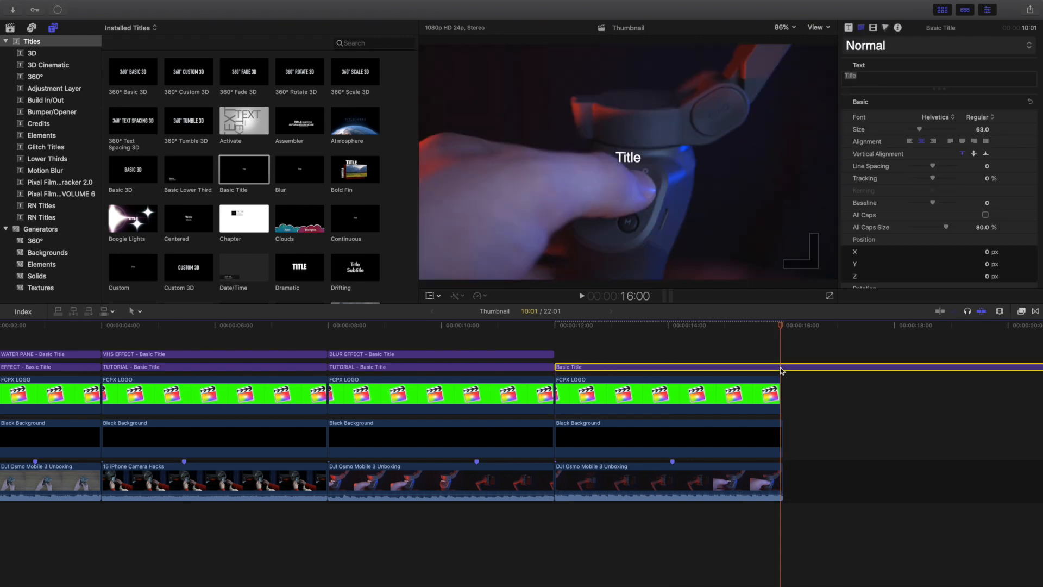
key("super+b")
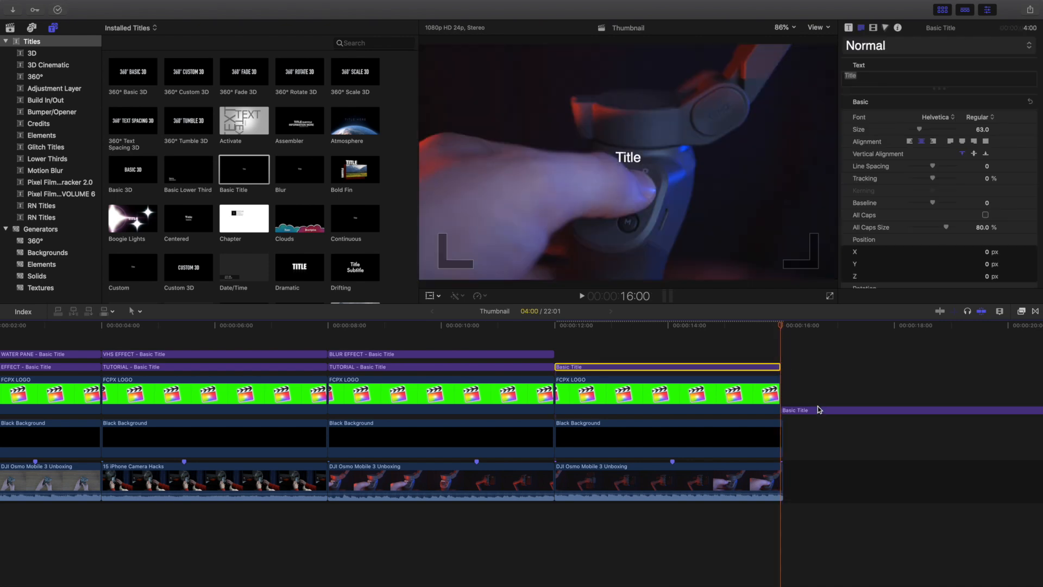
left_click(818, 411)
key("Delete")
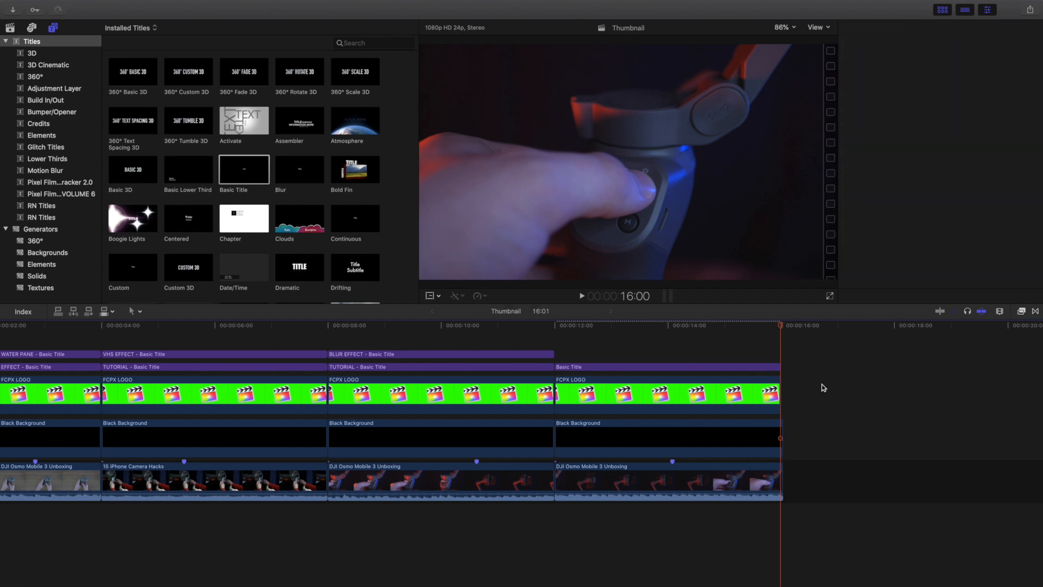
Extend the ends of the last FCPX LOGO clip and the Basic Title to match the video clip's end at 16:01.
left_click_drag(777, 390, 782, 389)
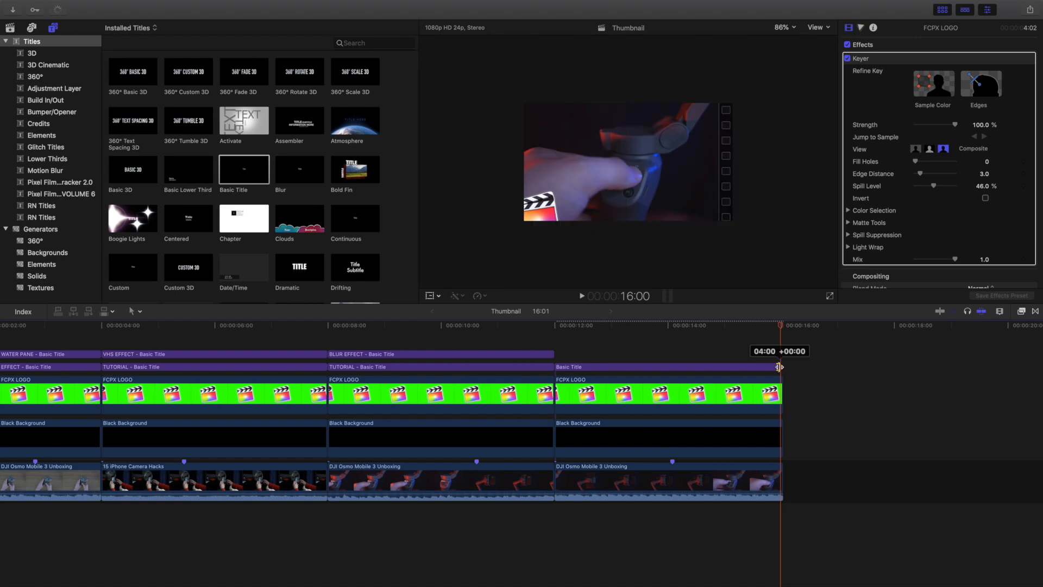
left_click(722, 354)
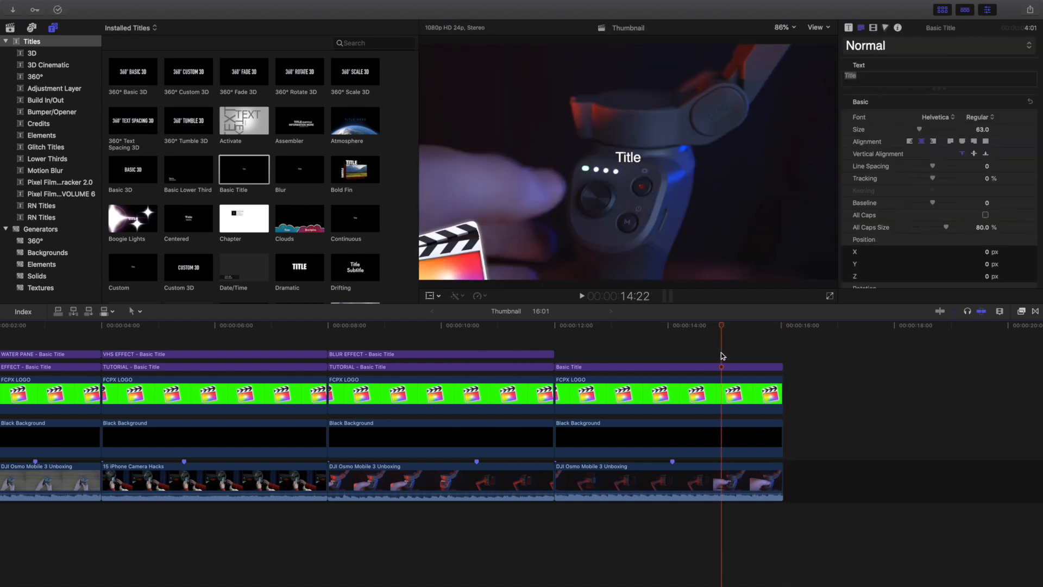
left_click(650, 357)
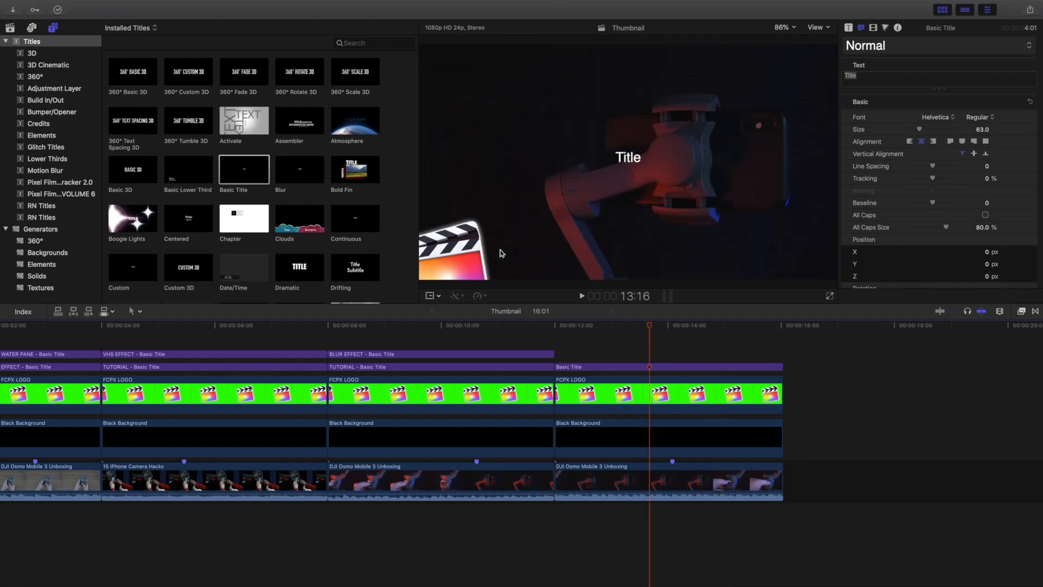
Connect a second Basic Title above the first one from 12:00 and cut it at 16:01.
left_click_drag(244, 169, 558, 353)
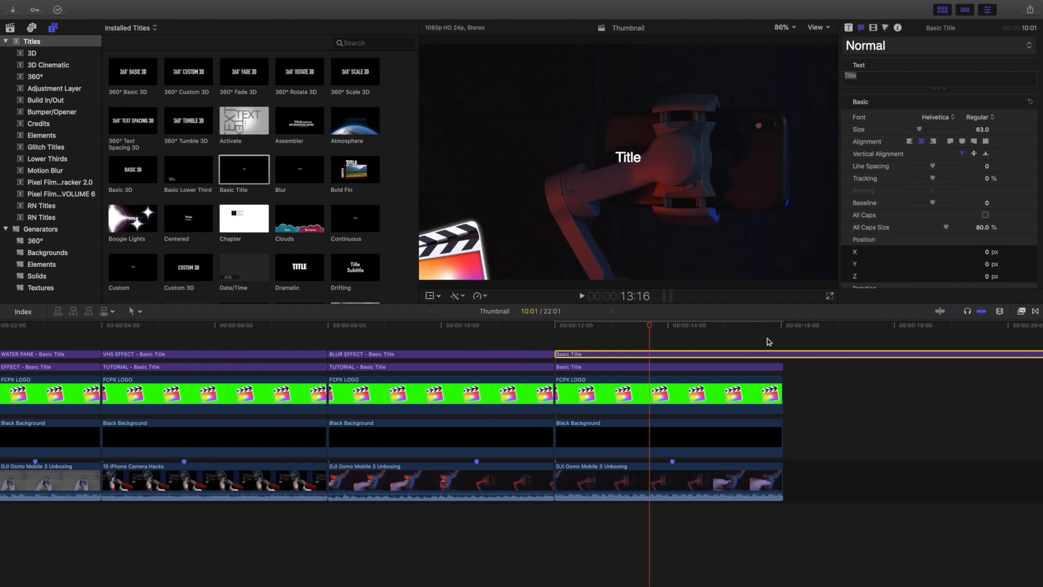
left_click(783, 352)
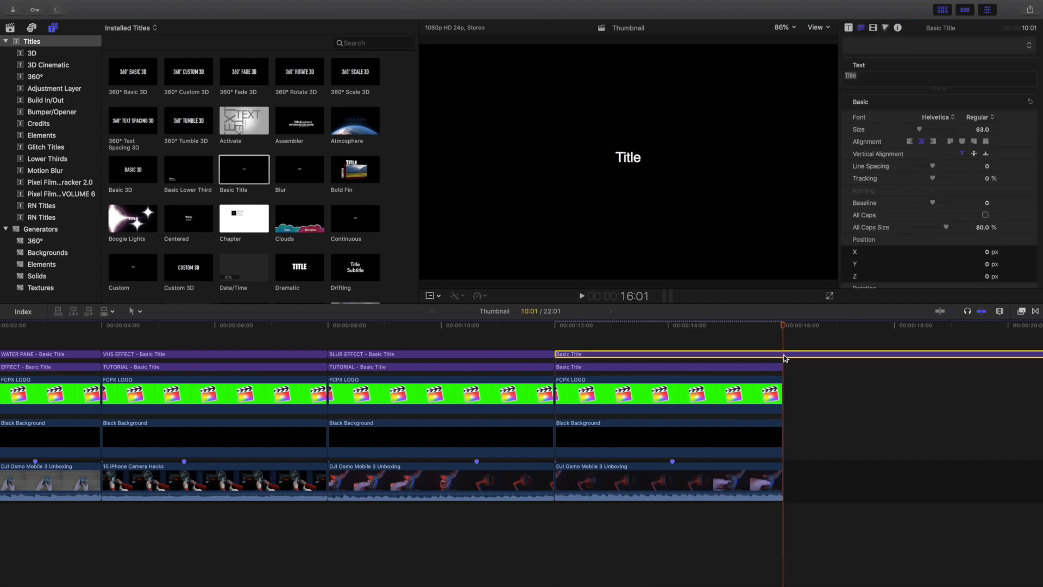
key("super+b")
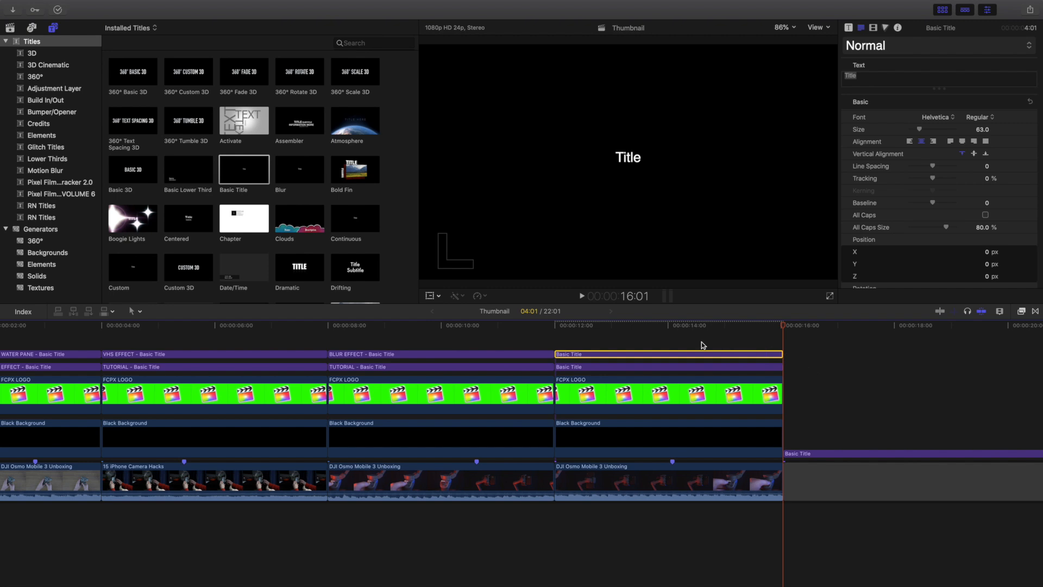
With the playhead back on the 14:02 marker, delete the leftover title piece beyond 16:01 and show the library's media clips again.
left_click(672, 348)
left_click(671, 348)
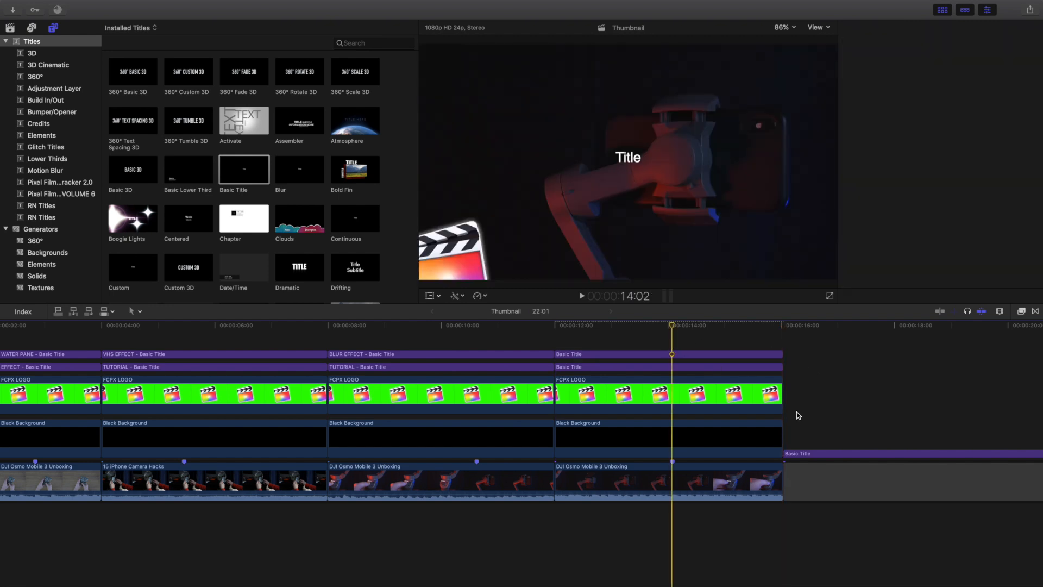
left_click_drag(820, 414, 849, 515)
key("Delete")
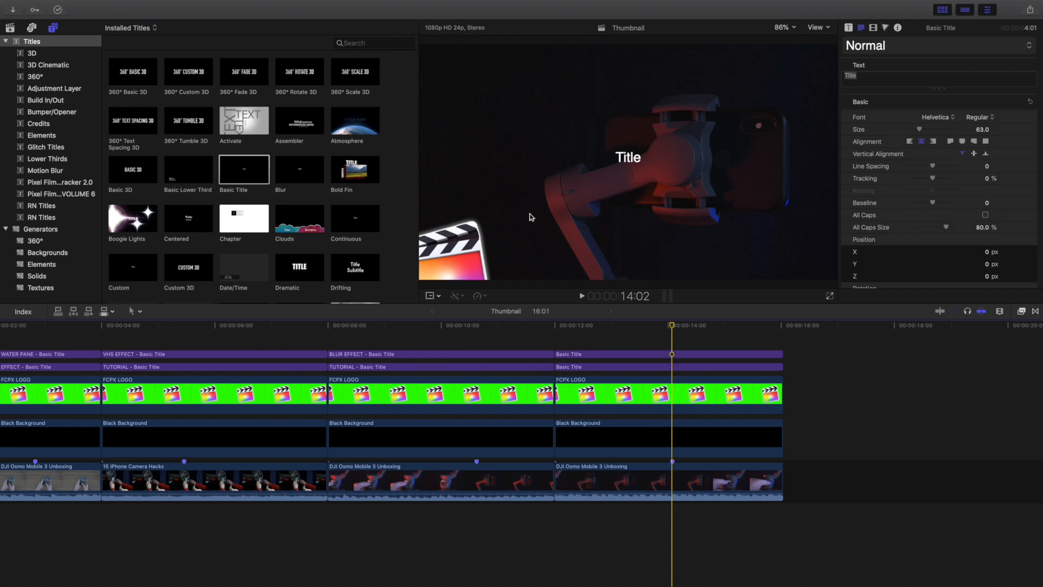
left_click(10, 27)
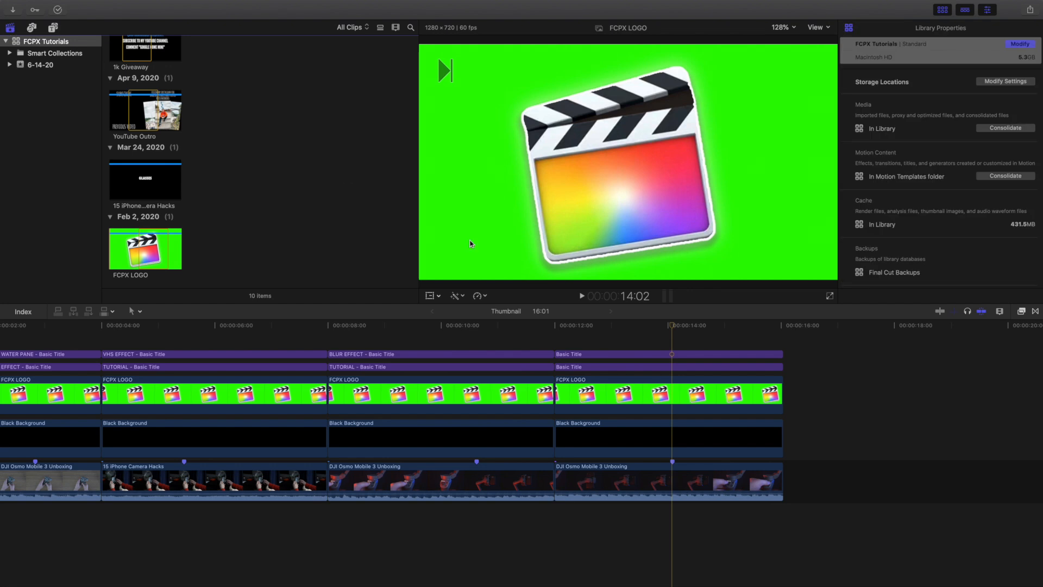
Move the upper Basic Title at the 14:02 marker down and slightly left so it no longer overlaps the lower title.
left_click(671, 344)
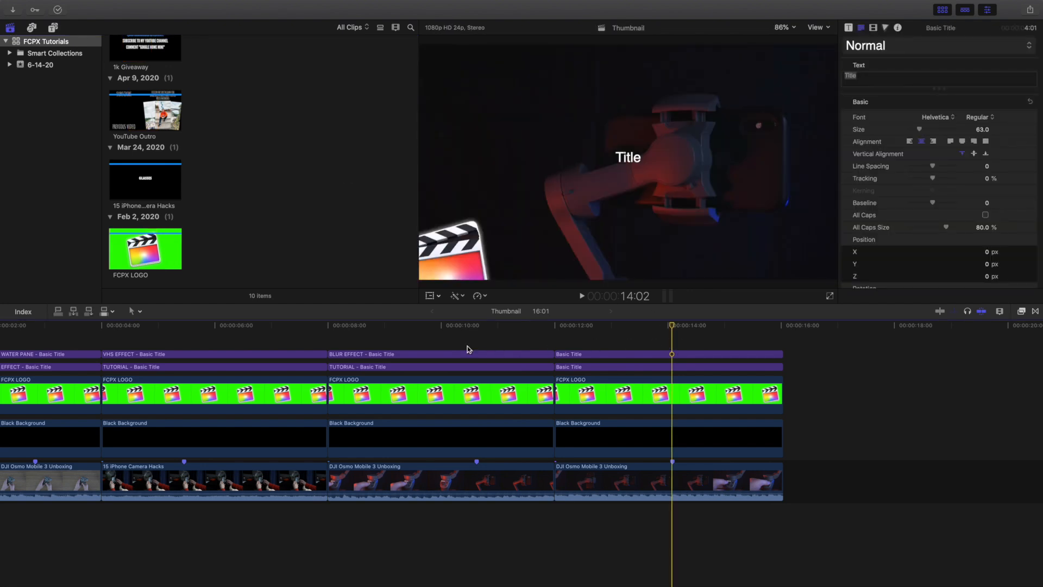
left_click(476, 337)
left_click(673, 337)
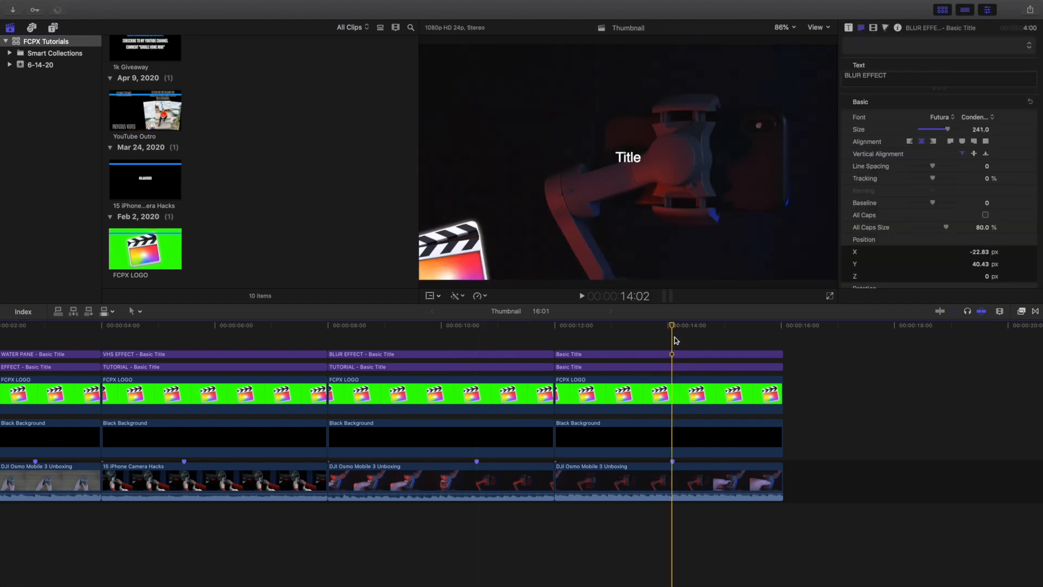
left_click(674, 356)
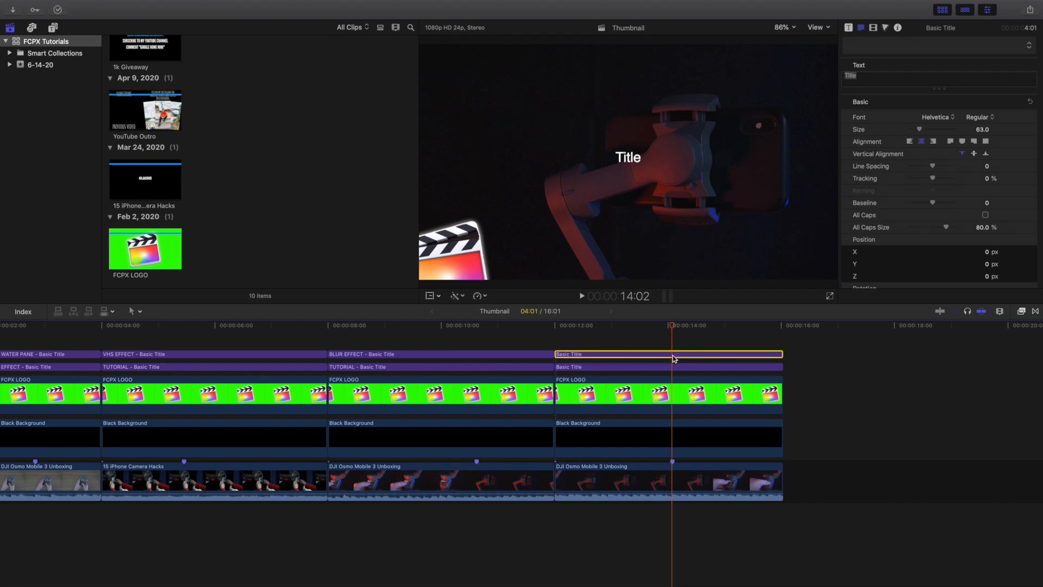
left_click(430, 296)
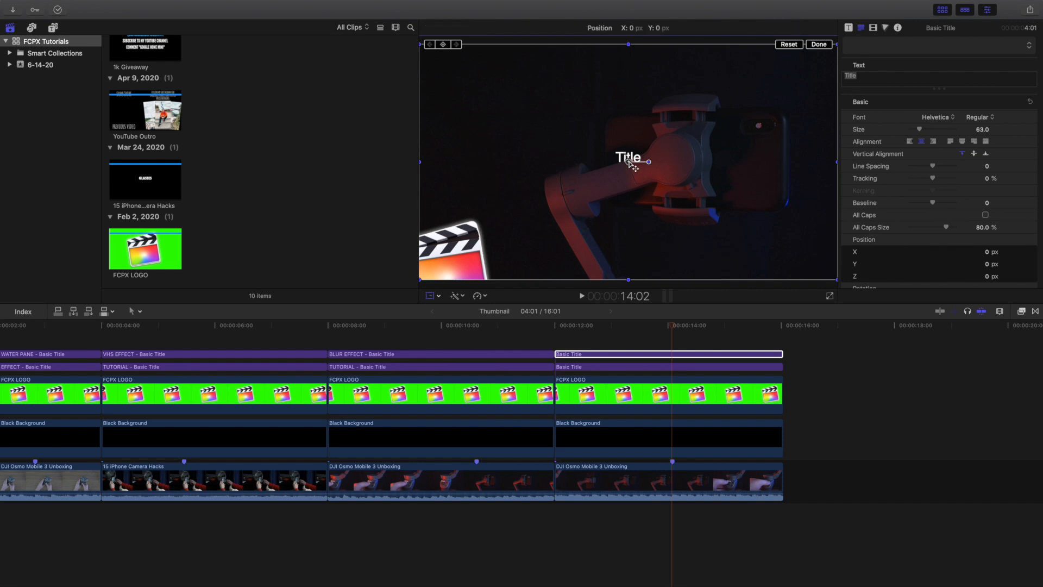
left_click_drag(636, 158, 621, 184)
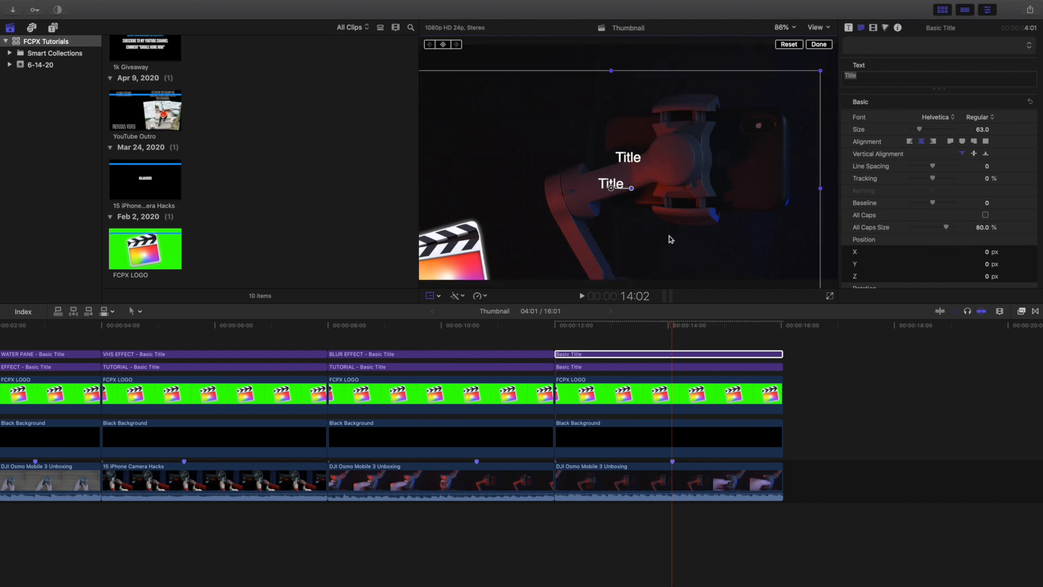
Replace the upper Basic Title's text with "BLUR EFFECT" and finish its transform editing.
left_click(672, 343)
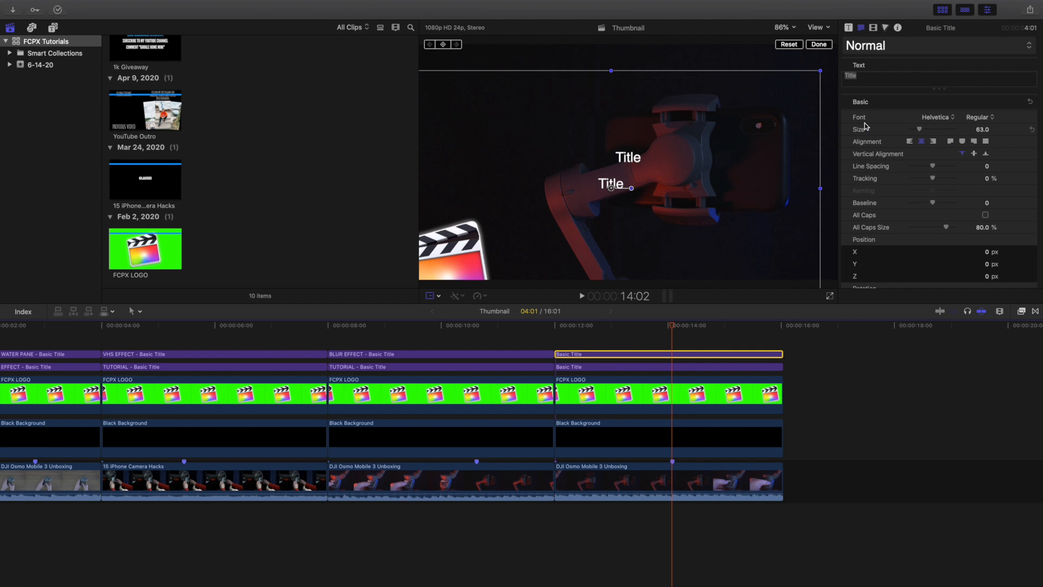
double_click(865, 75)
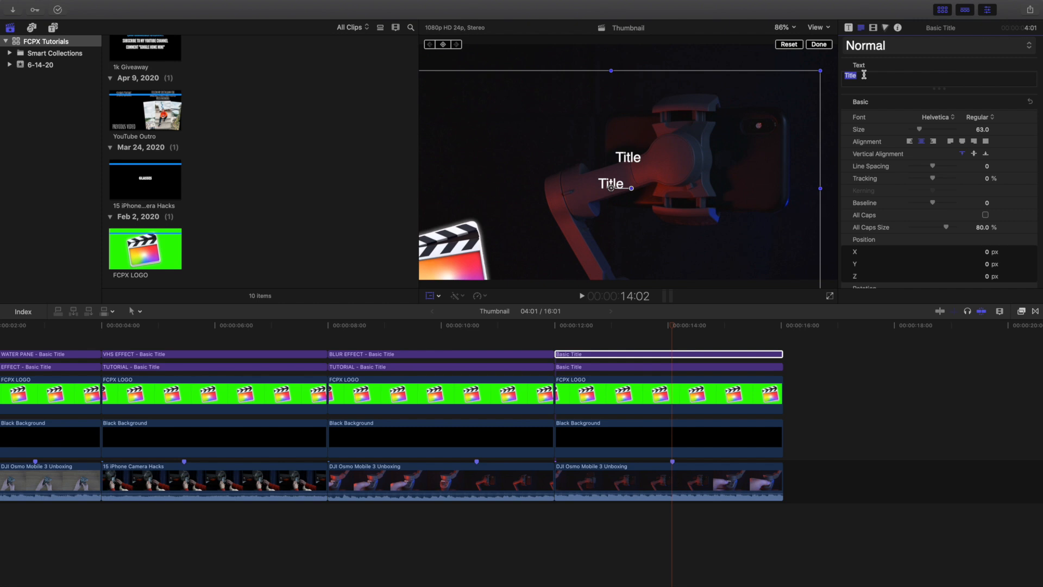
type("BLUR")
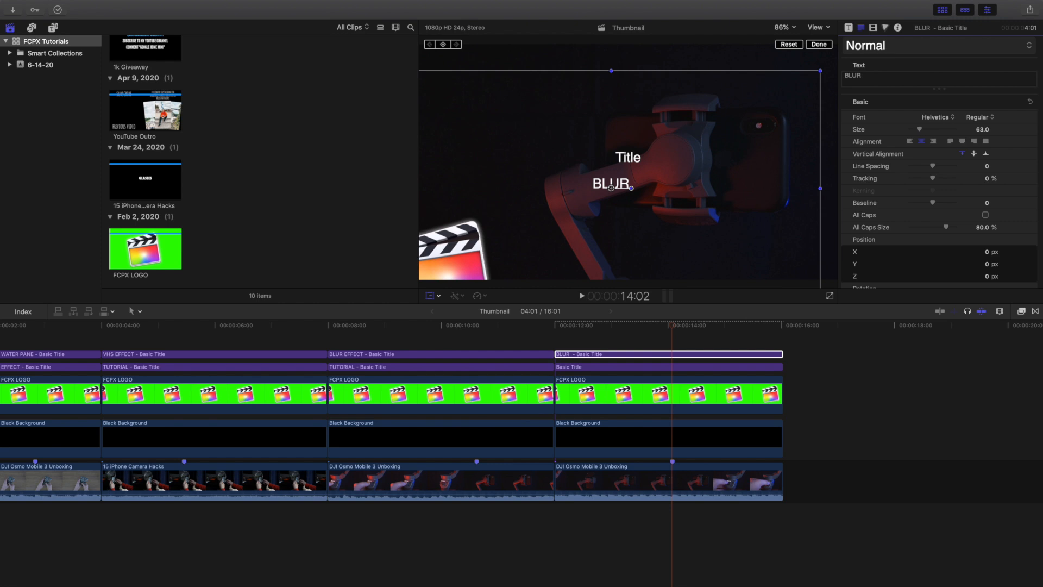
type(" EFFECT")
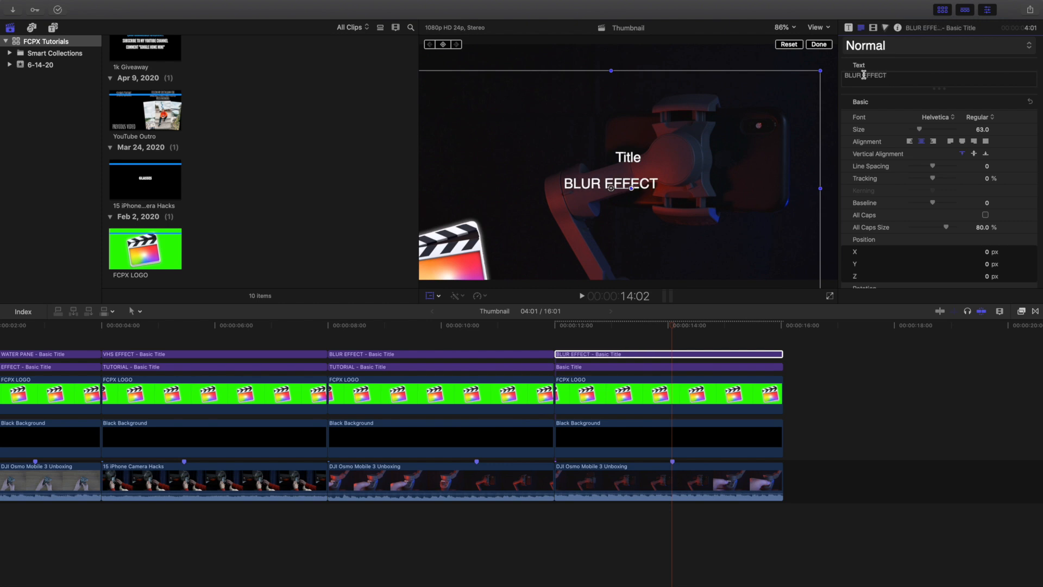
left_click(818, 44)
Replace the lower Basic Title's text with "TUTORIAL".
left_click(705, 368)
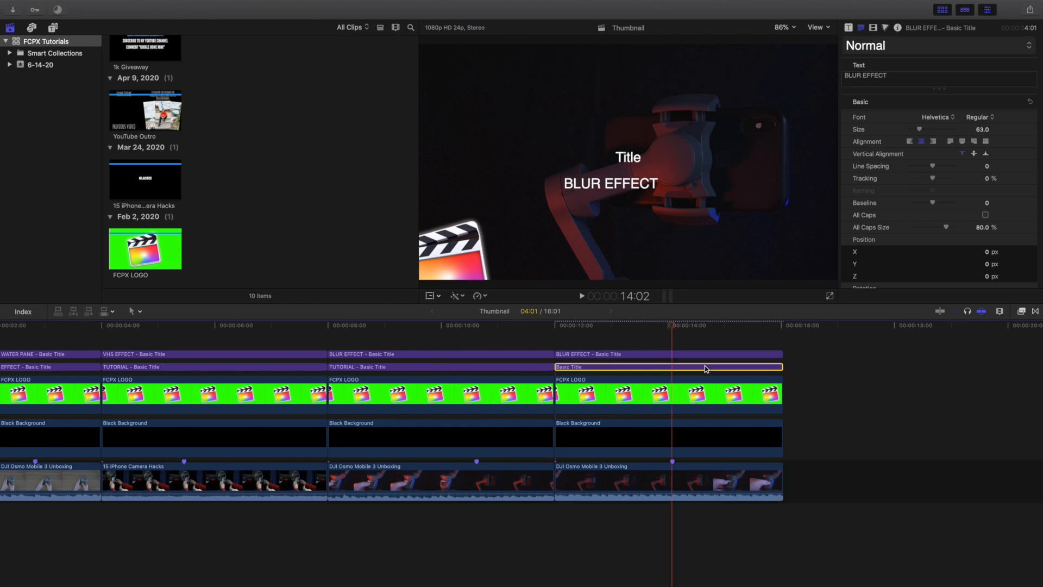
double_click(873, 78)
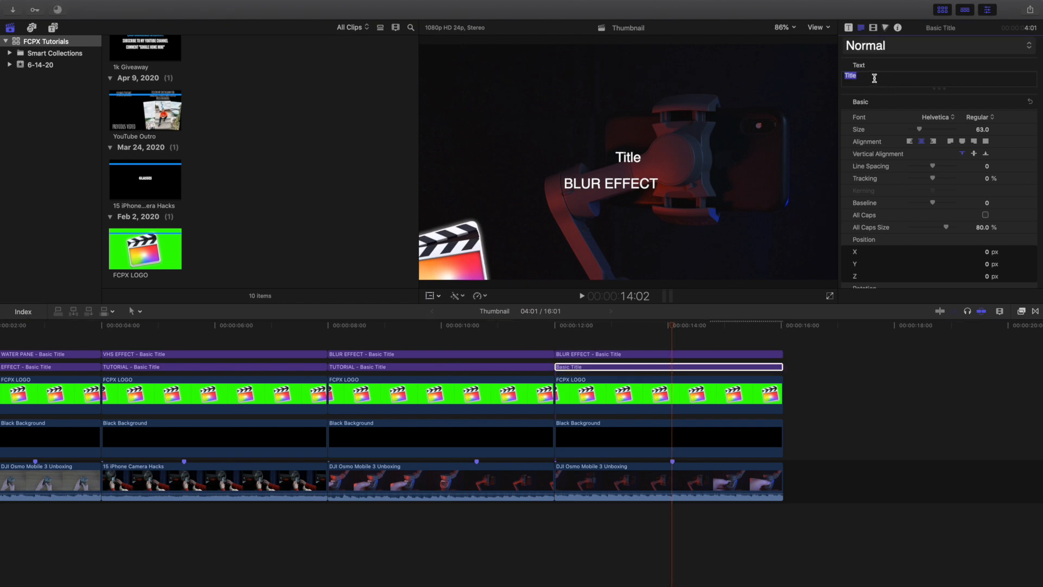
key("BackSpace")
type("TUTO")
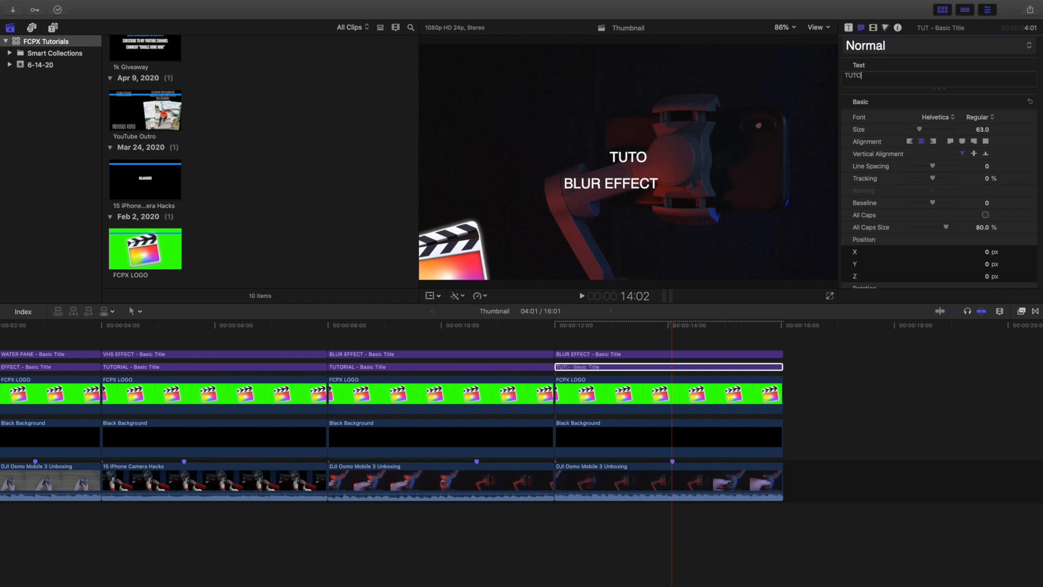
type("RIAL")
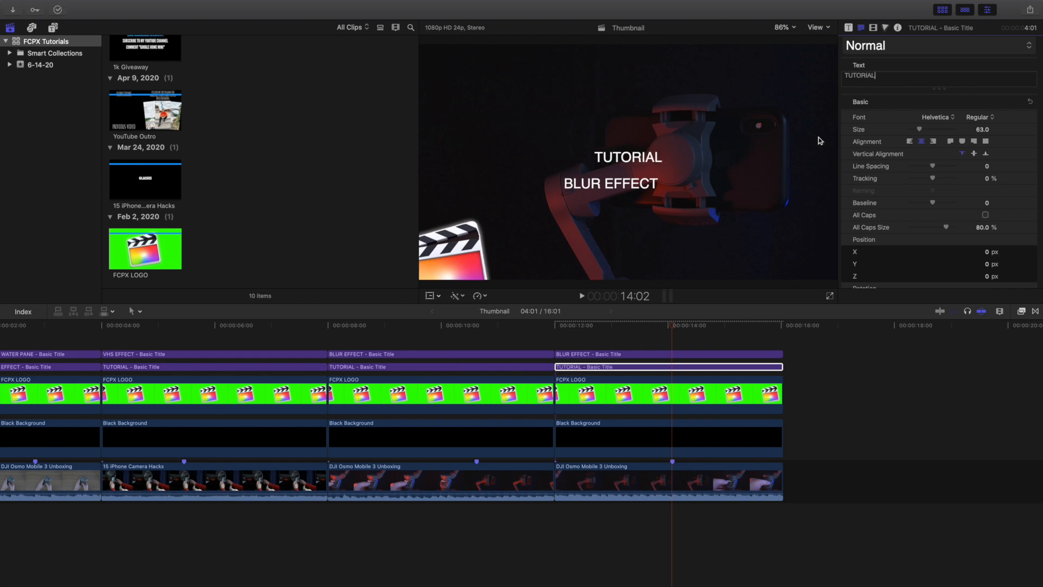
Reposition the two new titles so BLUR EFFECT sits centered directly above TUTORIAL, and finish the transform editing.
left_click(680, 356)
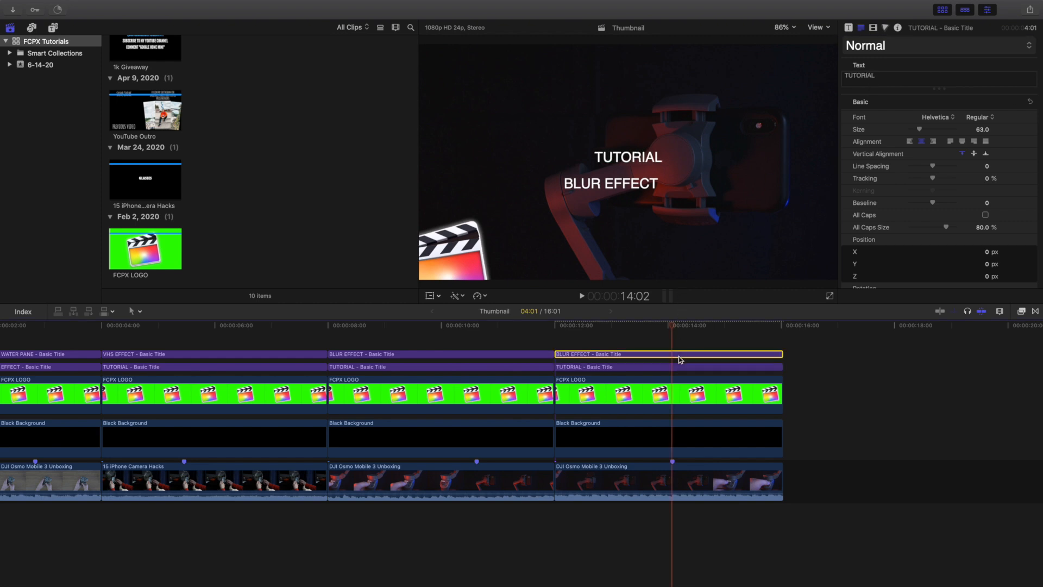
left_click(431, 296)
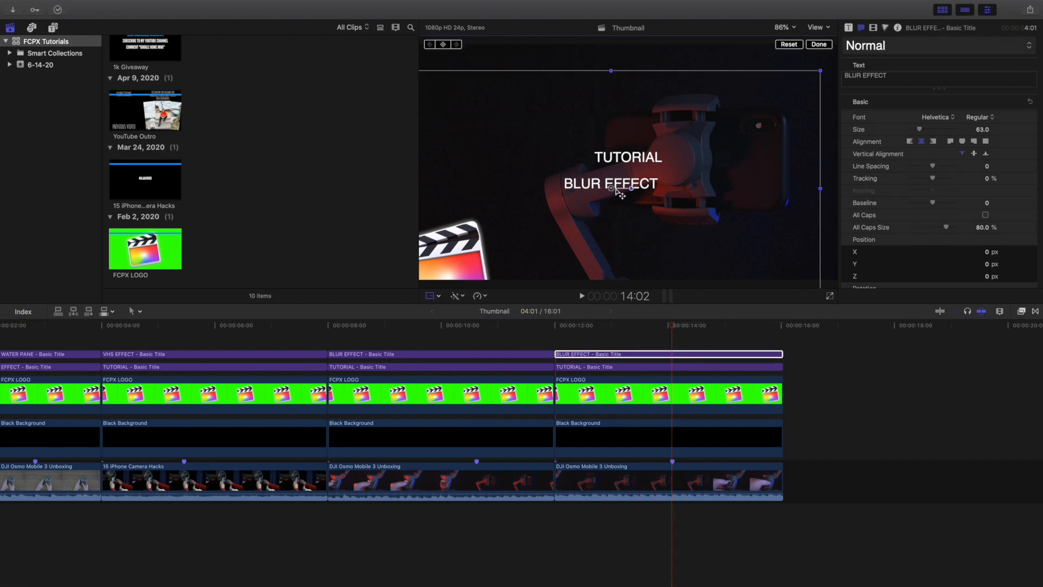
left_click_drag(616, 185, 630, 127)
left_click(599, 367)
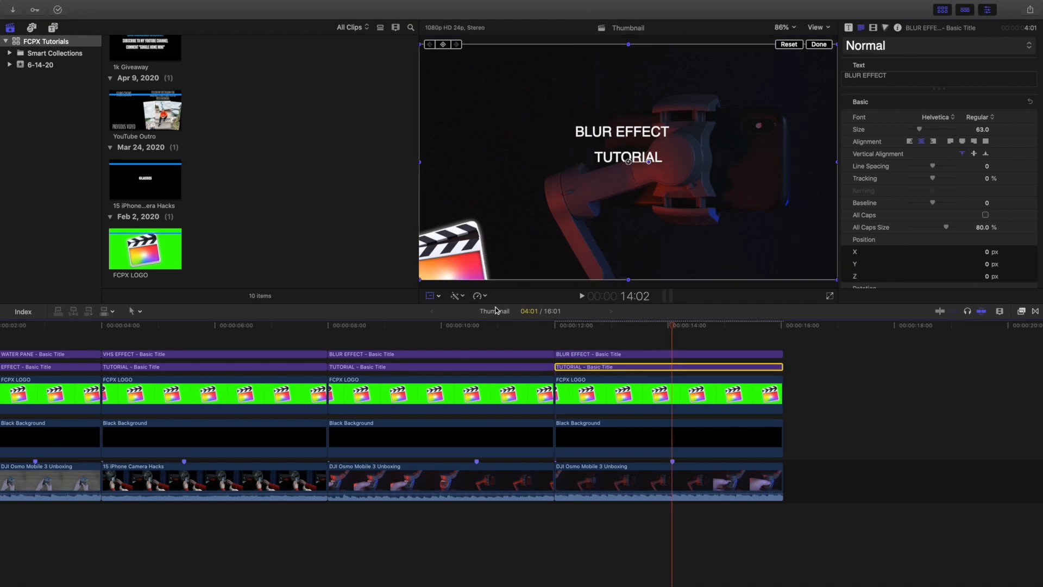
mouse_move(629, 163)
left_mouse_down()
mouse_move(629, 172)
mouse_move(623, 145)
mouse_move(629, 161)
left_mouse_up()
left_click(631, 354)
left_click(815, 47)
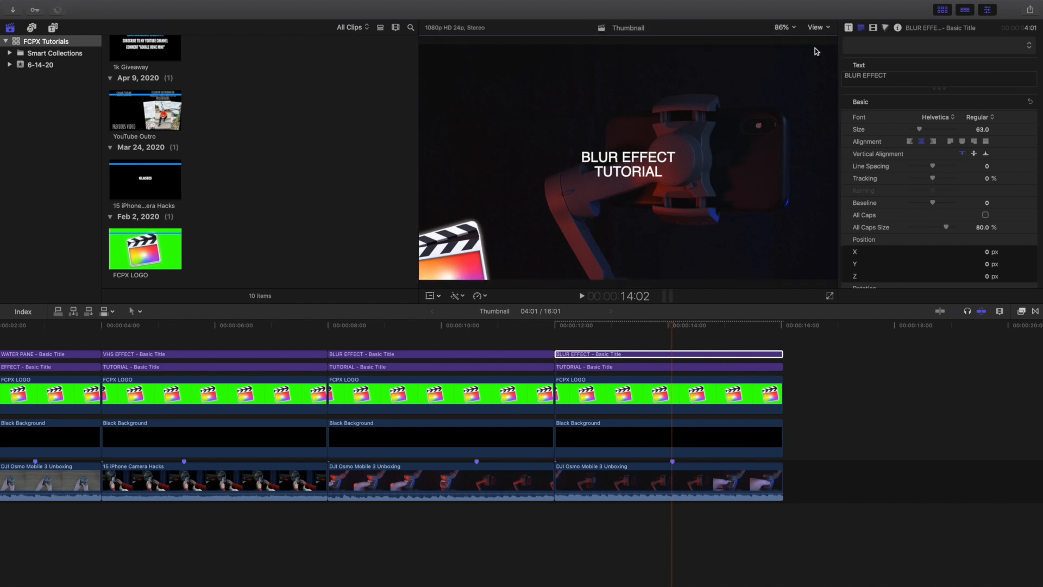
Check the previous thumbnail's titles and enlarge the new BLUR EFFECT title to size 236.
left_click(673, 355)
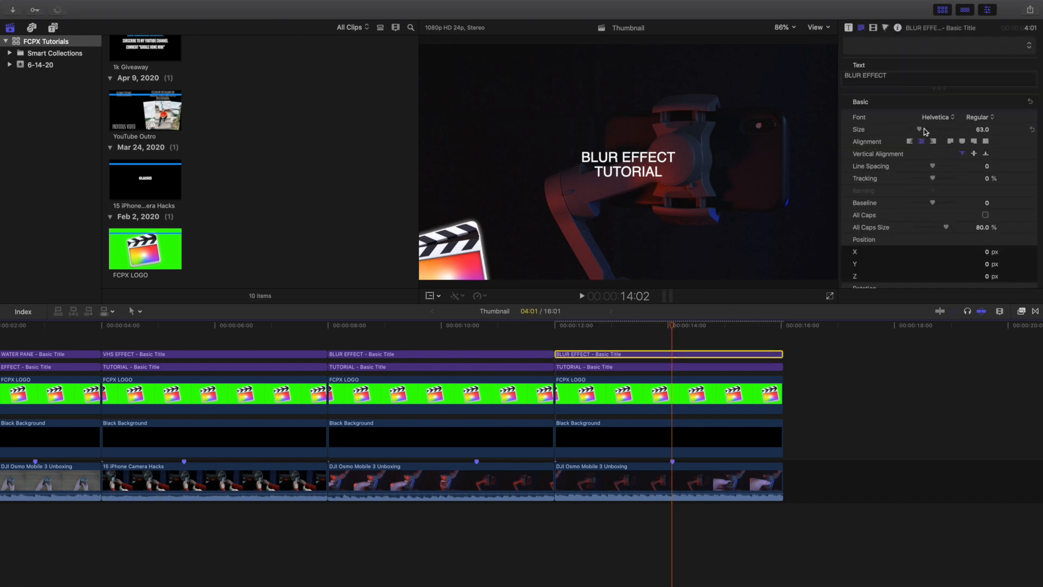
left_click(484, 338)
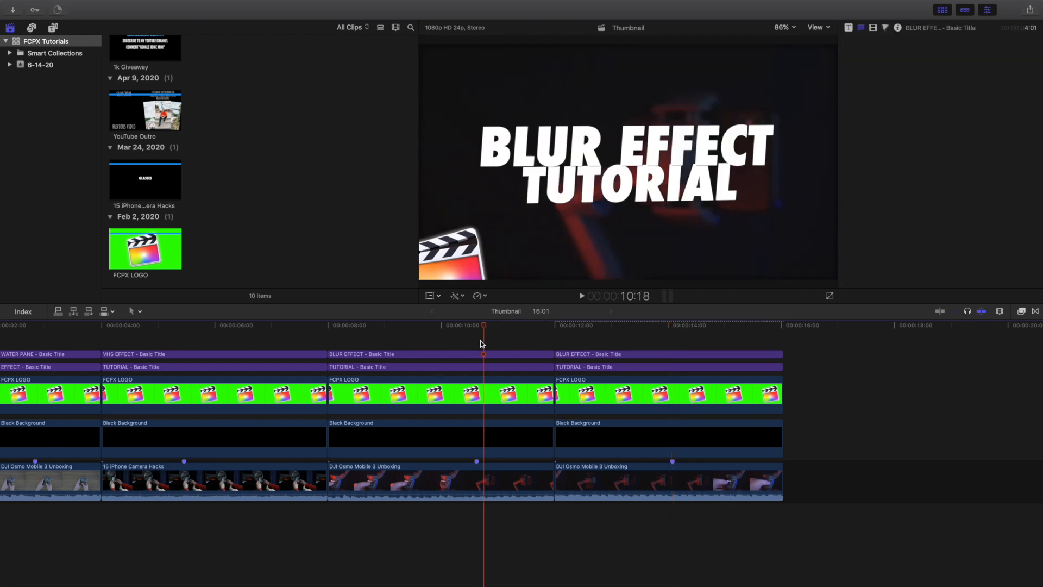
left_click(677, 341)
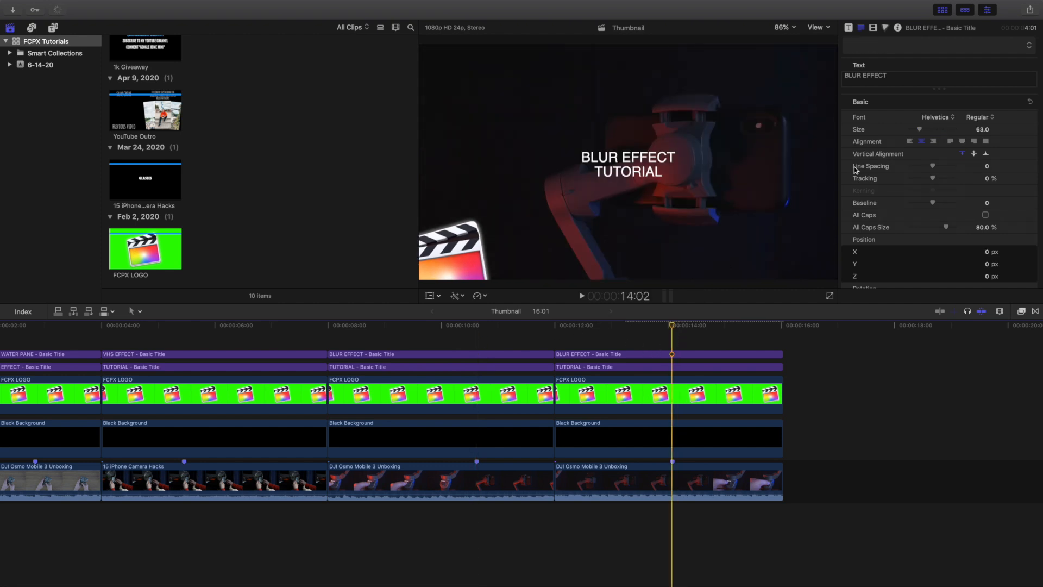
left_click_drag(920, 130, 949, 131)
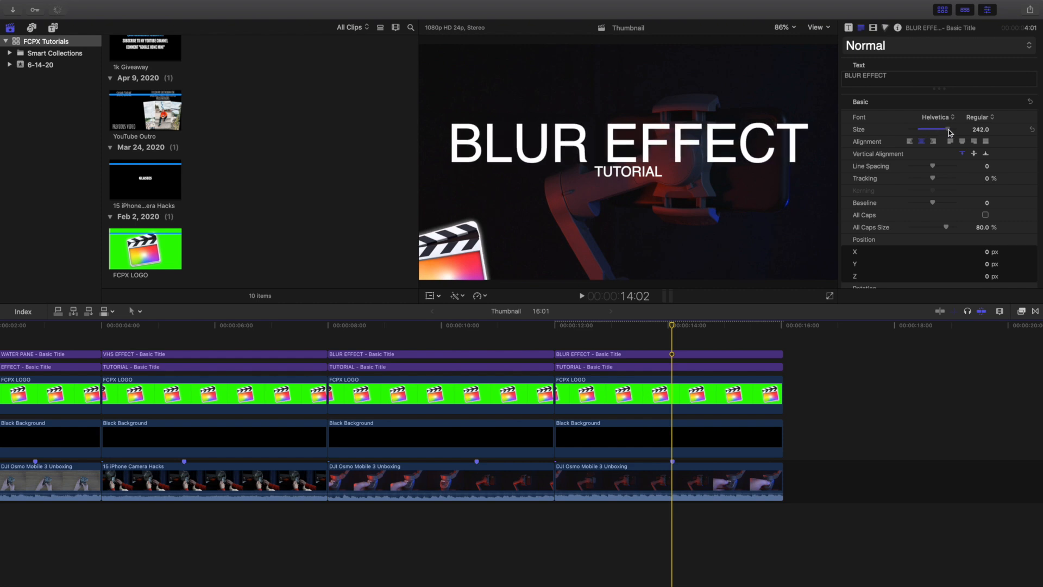
Set the new TUTORIAL title's size to 225 like the previous thumbnail's and move it directly below BLUR EFFECT.
left_click(477, 354)
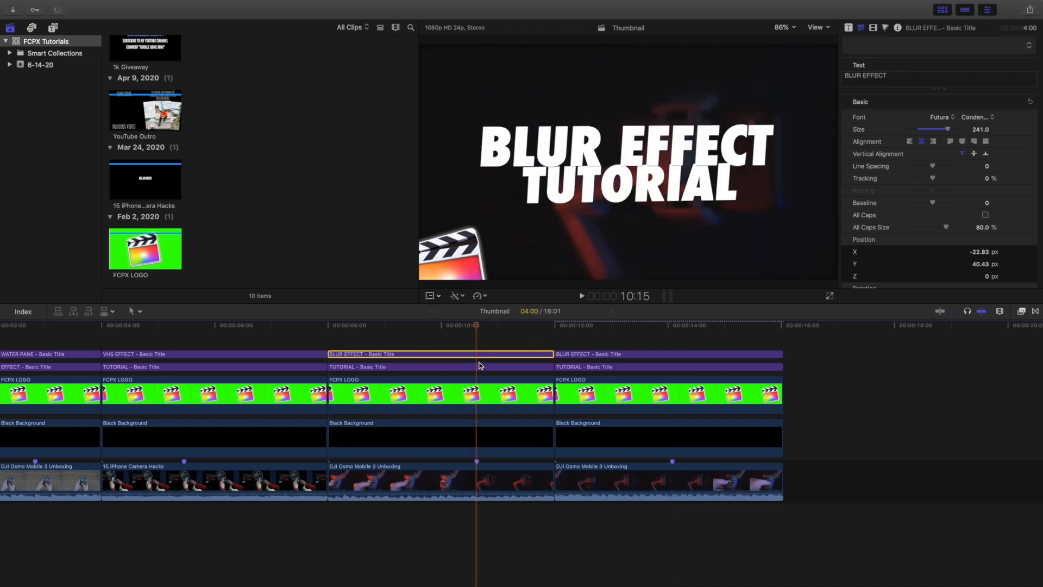
left_click(481, 367)
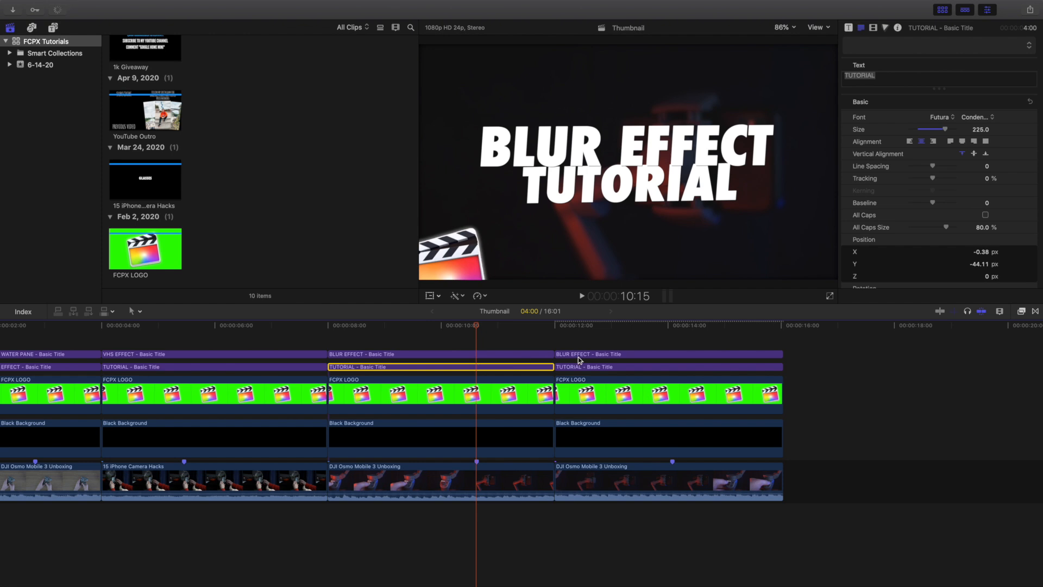
left_click(675, 348)
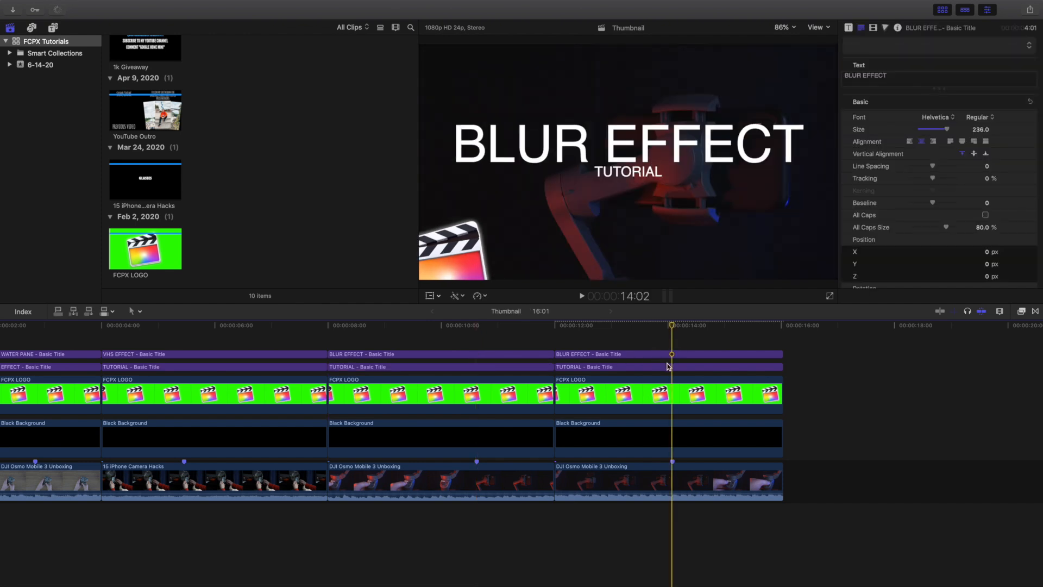
left_click(670, 367)
left_click_drag(922, 131, 946, 131)
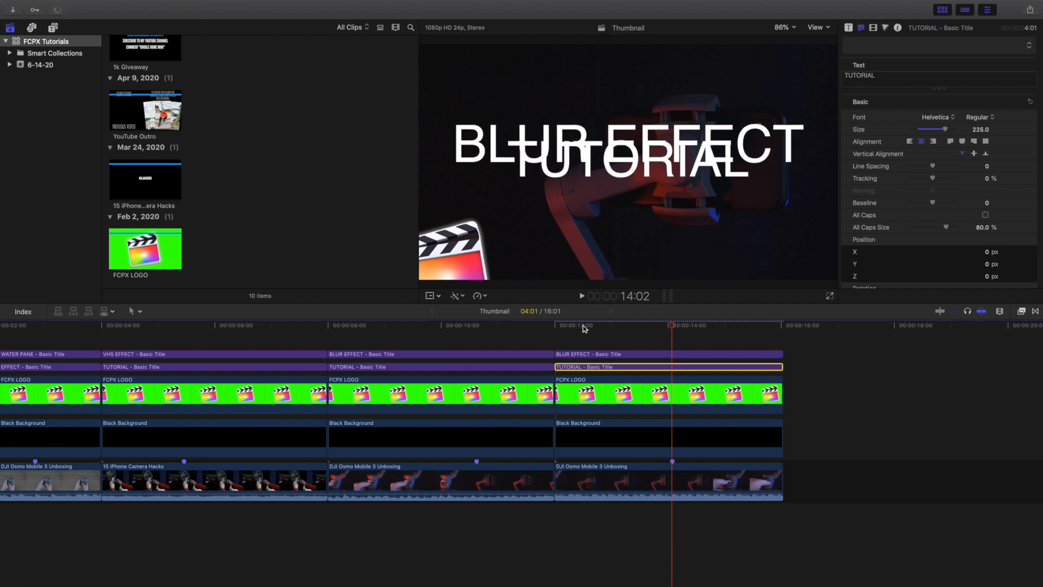
left_click(430, 297)
left_click_drag(630, 182, 629, 202)
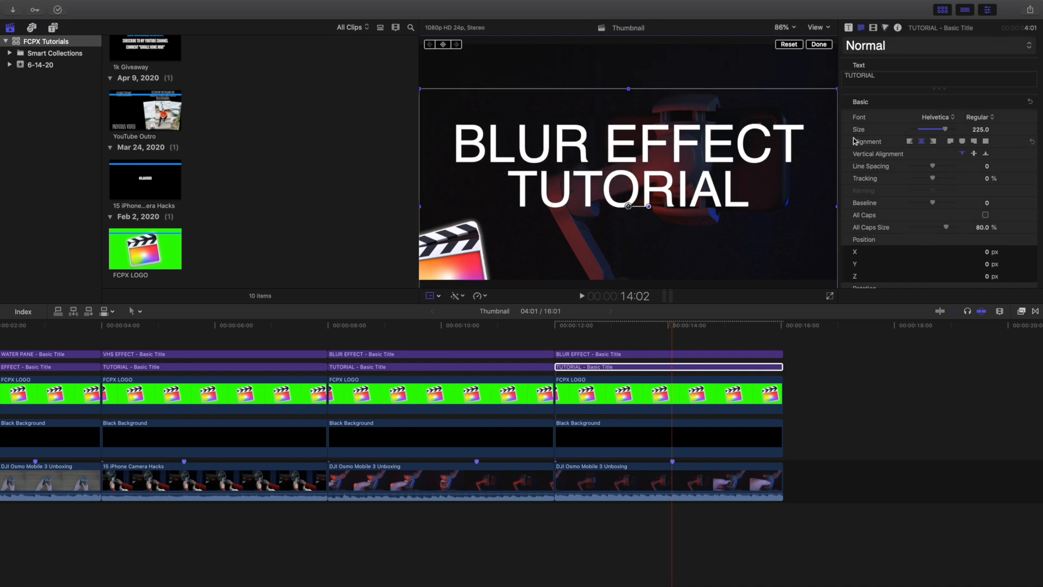
Change the new TUTORIAL title's font to Futura.
left_click(933, 120)
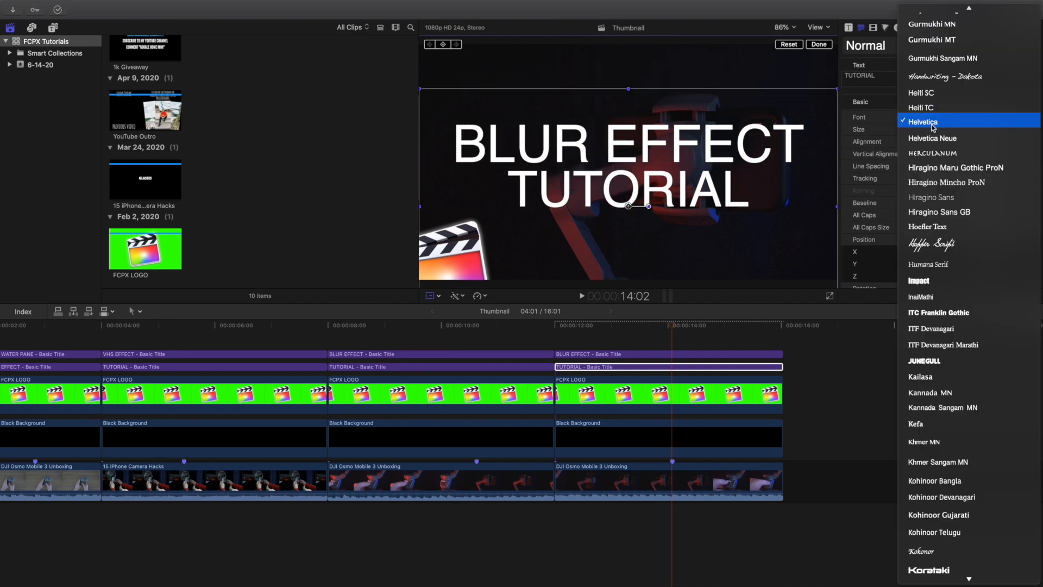
scroll(935, 141, "up", 5)
scroll(934, 163, "up", 4)
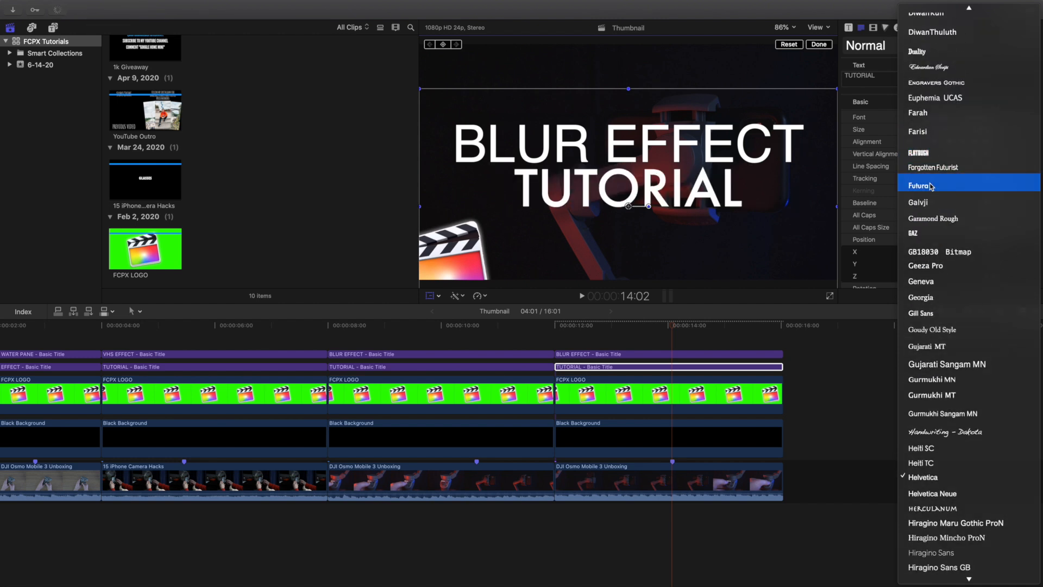
left_click(931, 186)
Change the new BLUR EFFECT title's font to Futura in the bold condensed style.
left_click(693, 356)
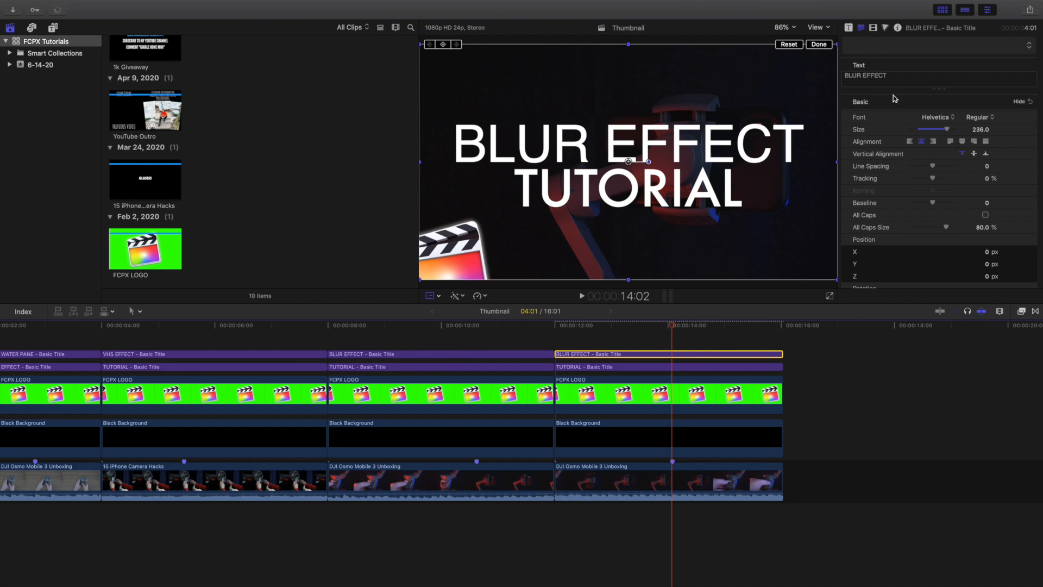
left_click(940, 119)
scroll(940, 122, "up", 5)
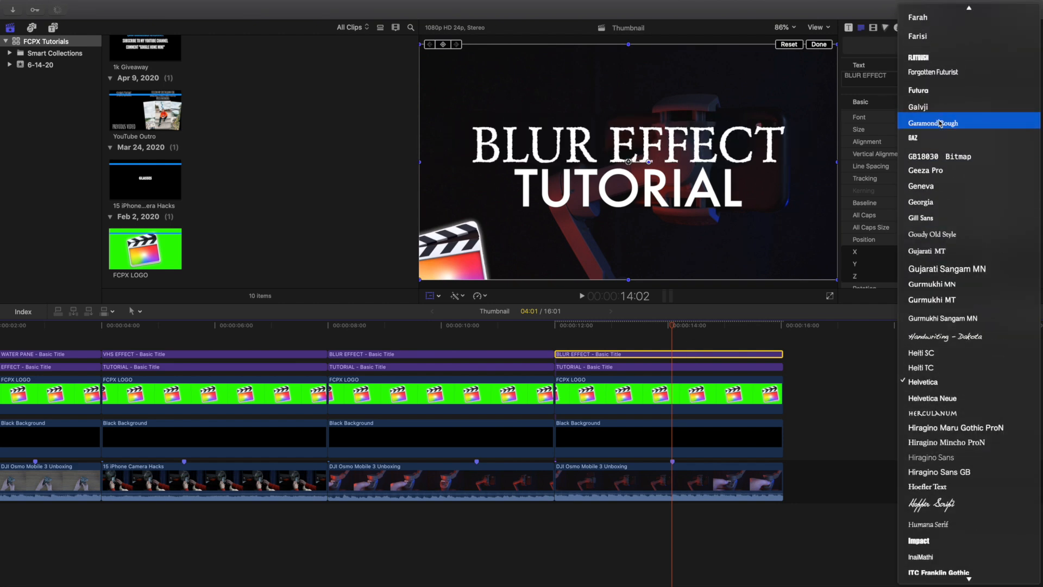
left_click(925, 91)
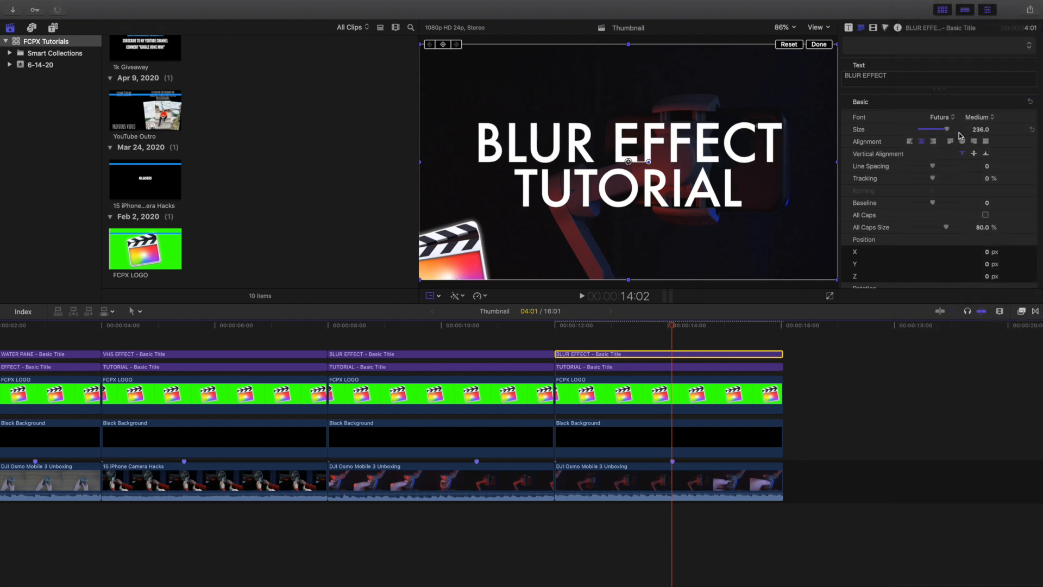
left_click(973, 120)
left_click(974, 171)
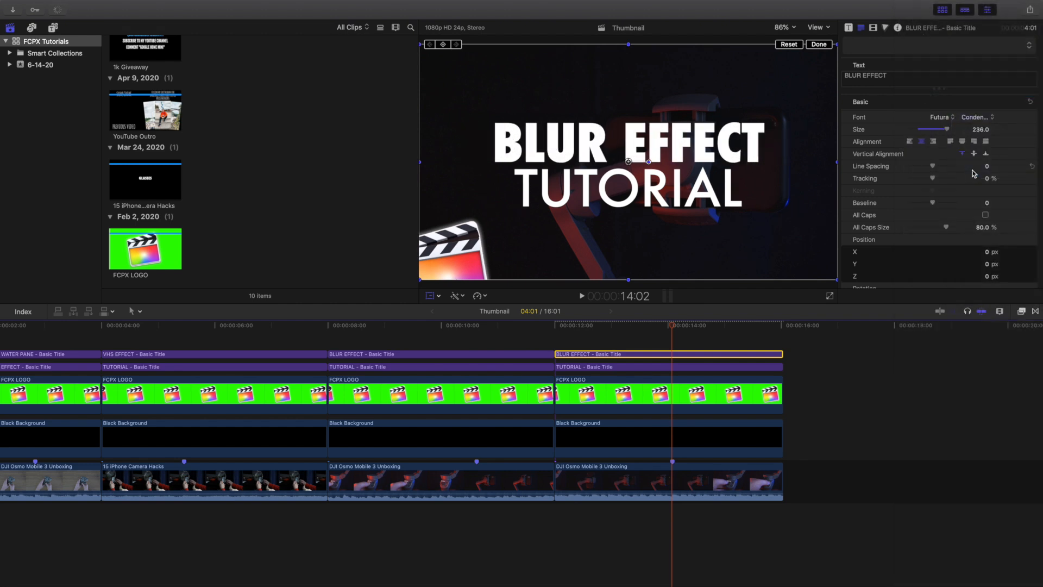
Apply the same bold condensed Futura style to the new TUTORIAL title and compare with the thumbnail at 10:15.
left_click(716, 365)
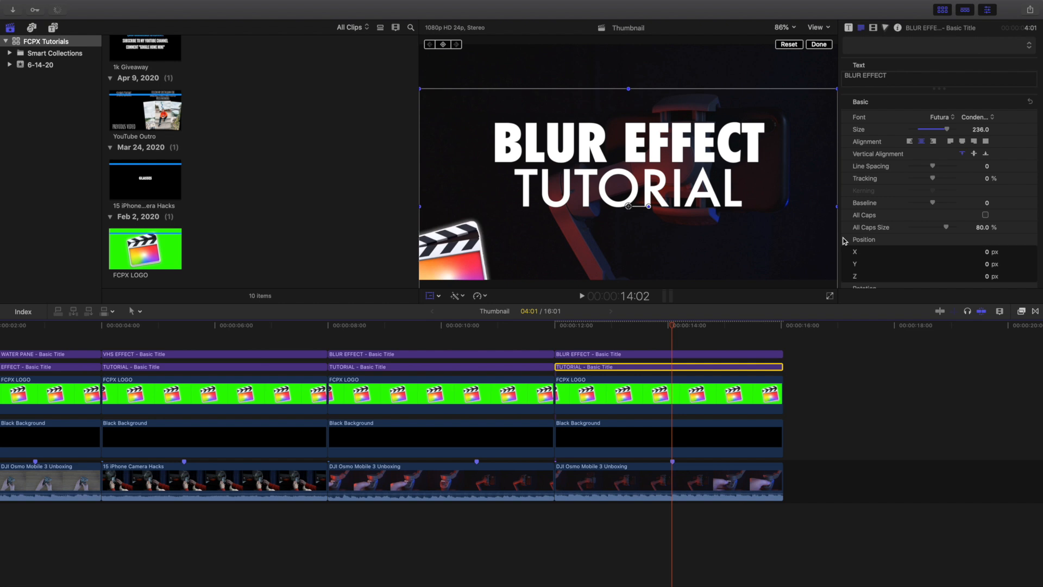
left_click(988, 120)
left_click(992, 172)
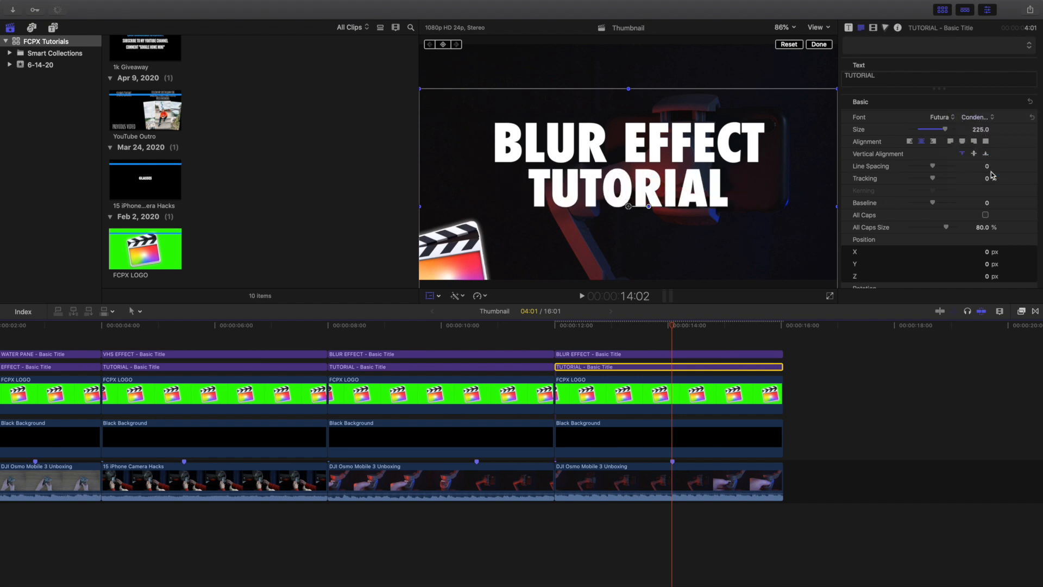
left_click(484, 340)
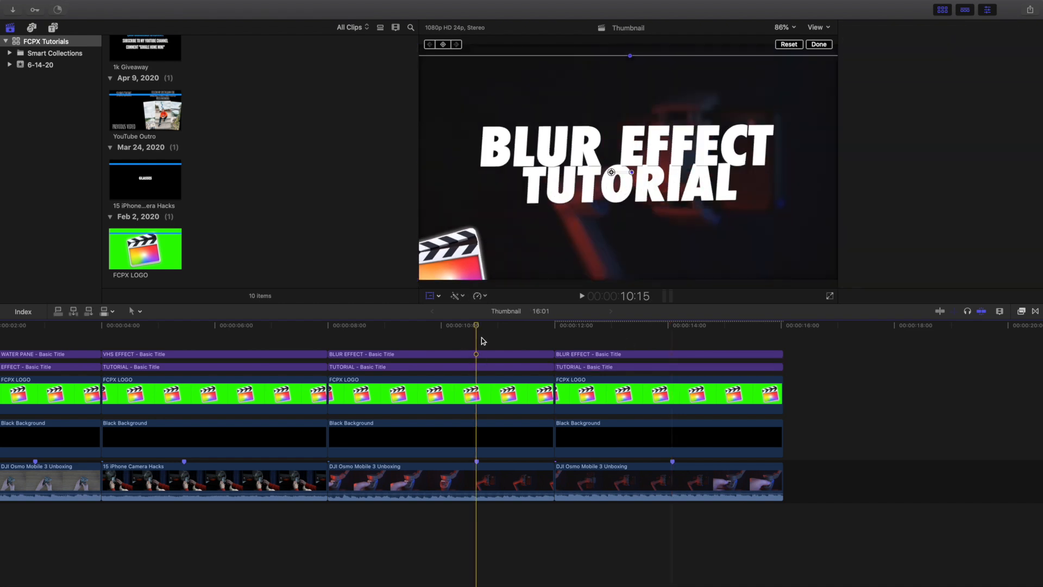
Enable the outline, glow and drop shadow on the new BLUR EFFECT title at 14:02.
left_click(670, 340)
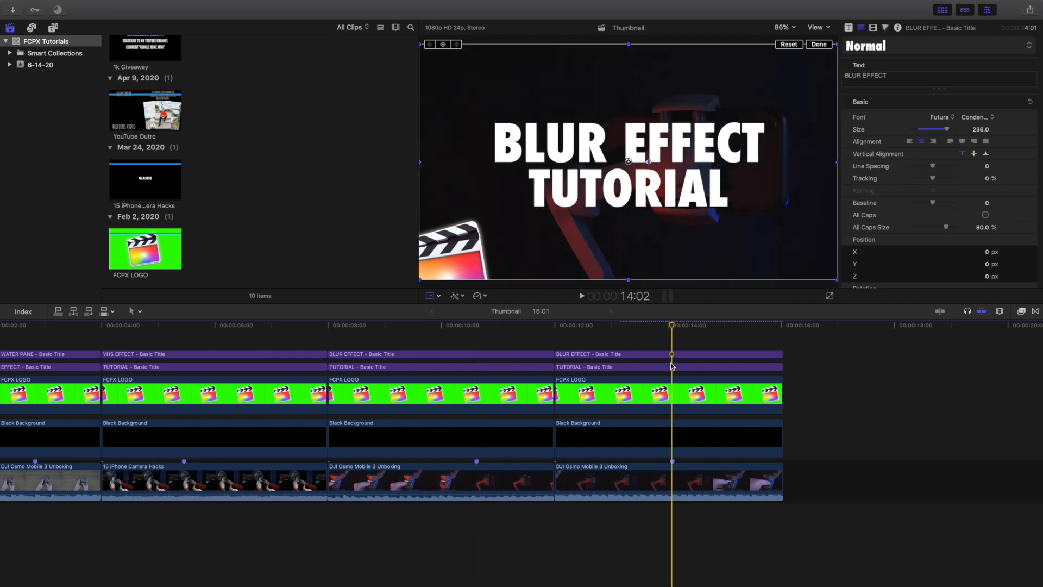
left_click(668, 355)
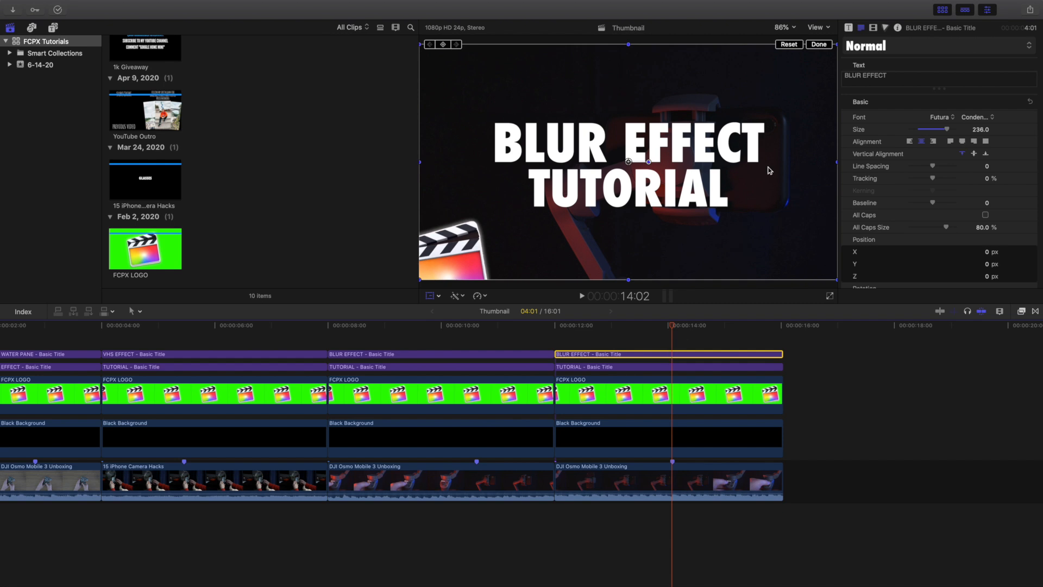
scroll(891, 146, "down", 10)
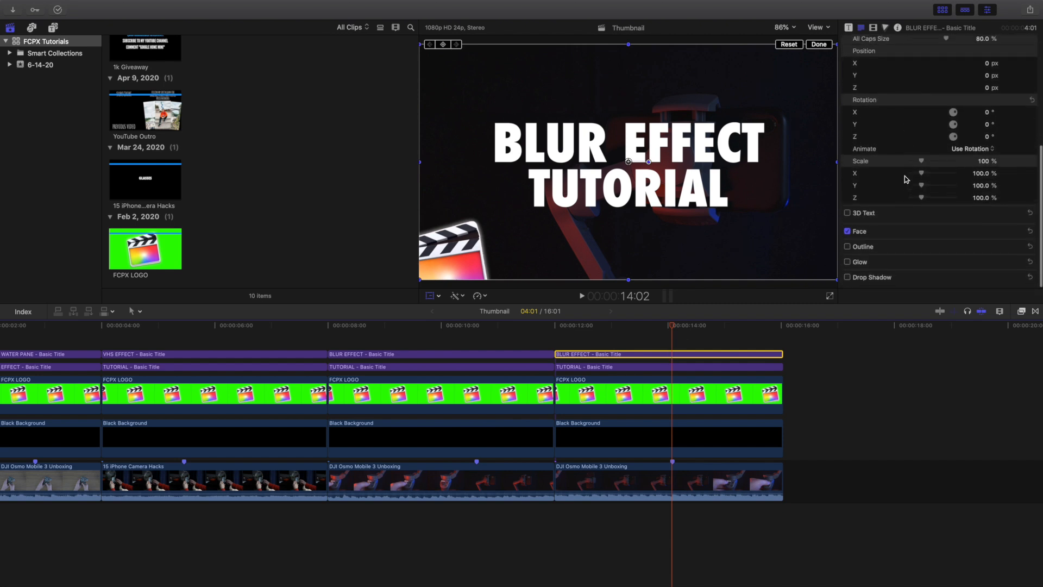
left_click(847, 251)
left_click(848, 267)
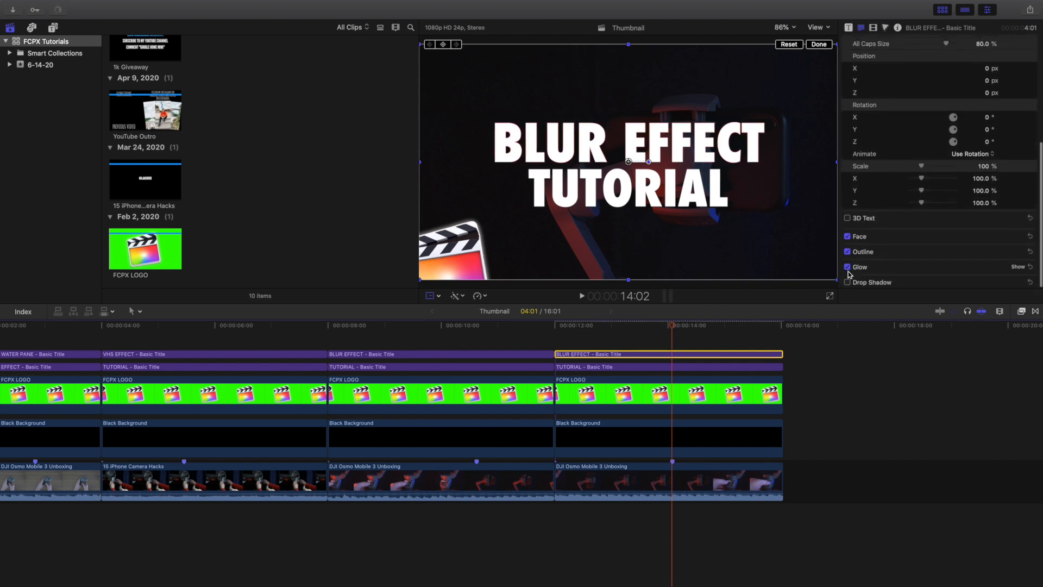
Change the new BLUR EFFECT title's outline colour to white.
left_click(1019, 252)
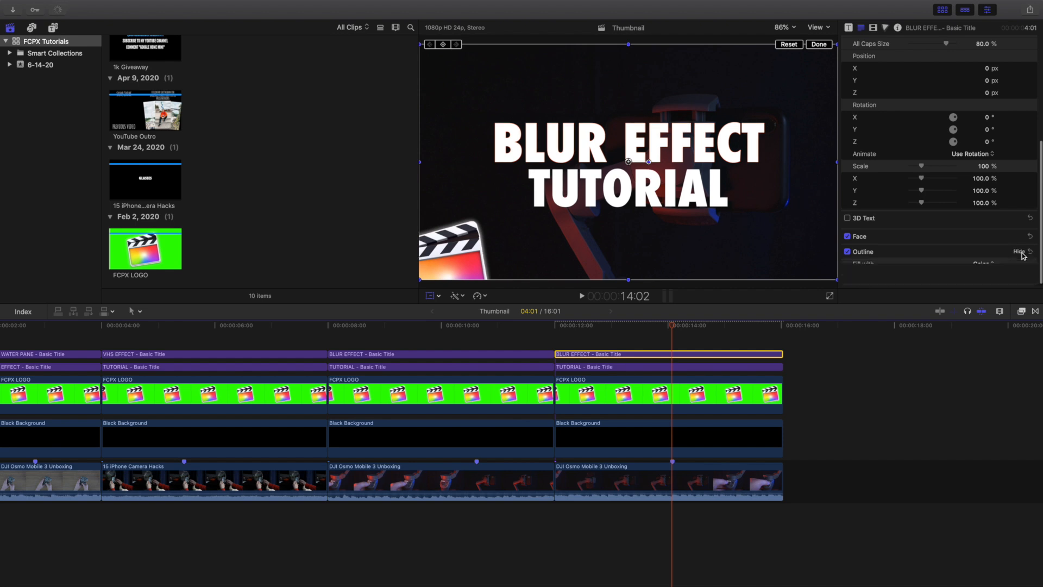
scroll(989, 247, "down", 3)
left_click(976, 227)
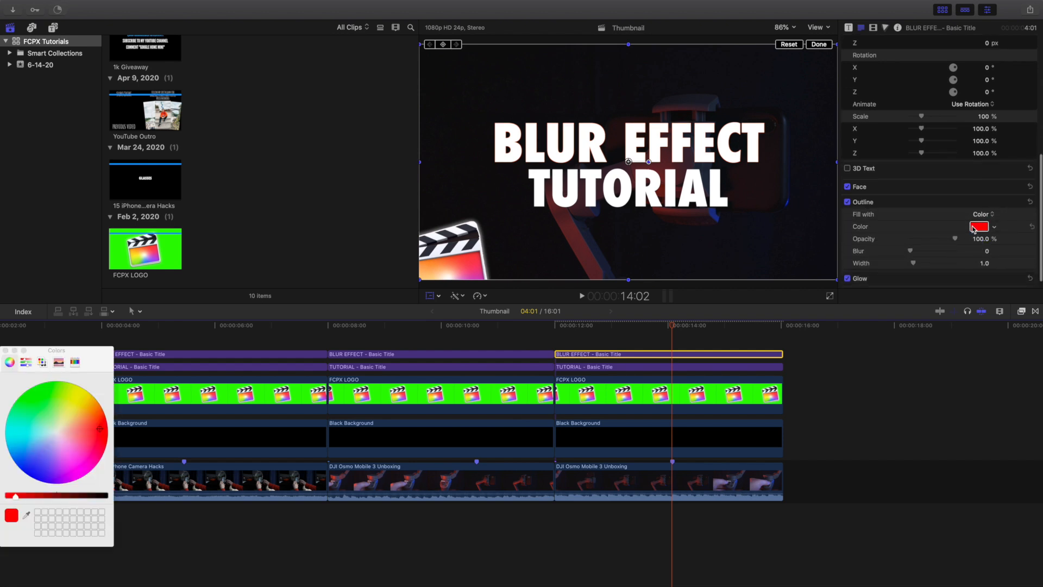
left_click(5, 351)
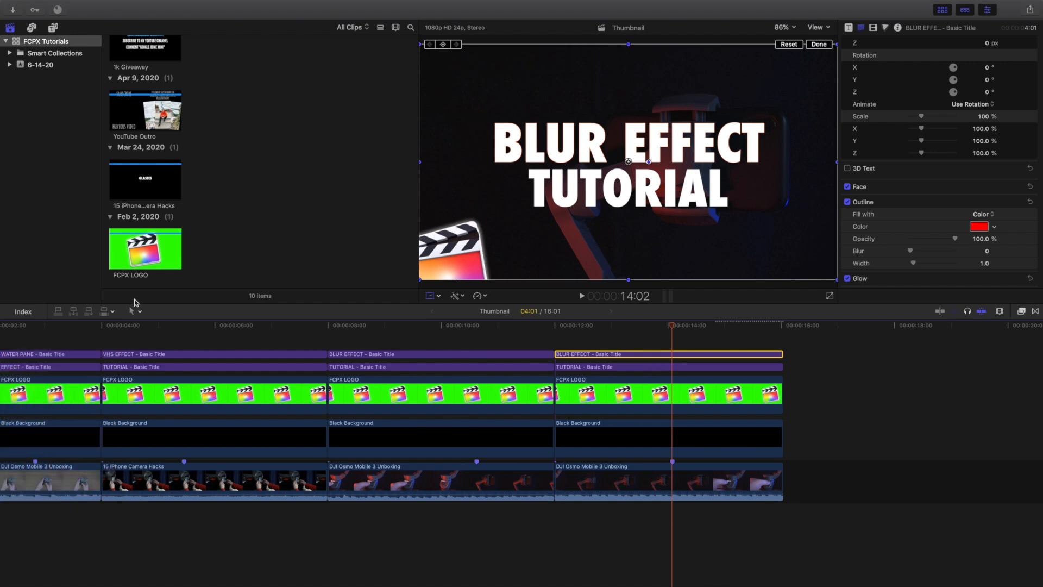
left_click(994, 229)
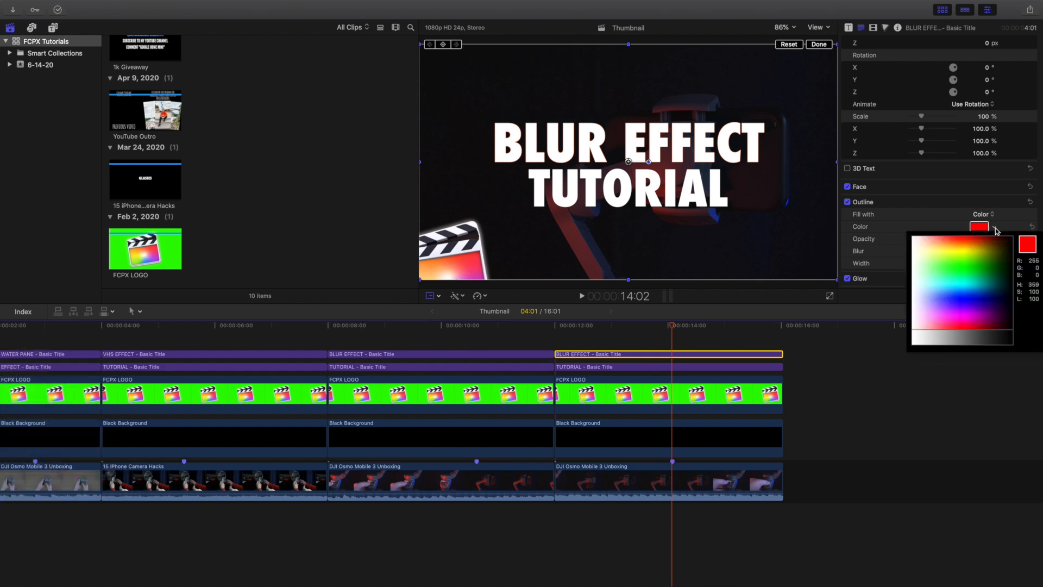
left_click(918, 242)
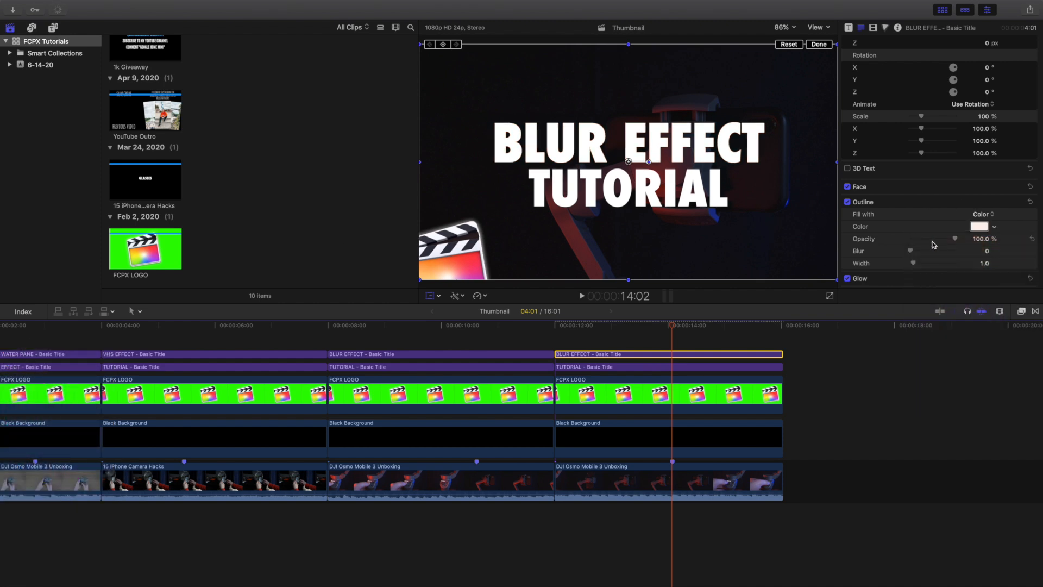
Change the new BLUR EFFECT title's glow colour to white.
scroll(934, 242, "down", 2)
left_click(1018, 266)
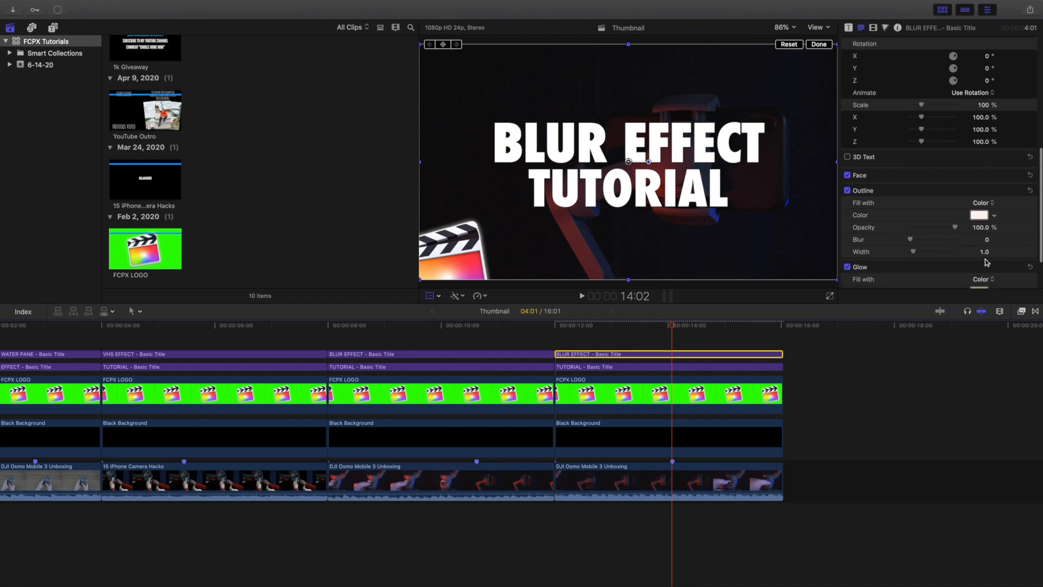
scroll(1011, 255, "down", 5)
left_click(994, 236)
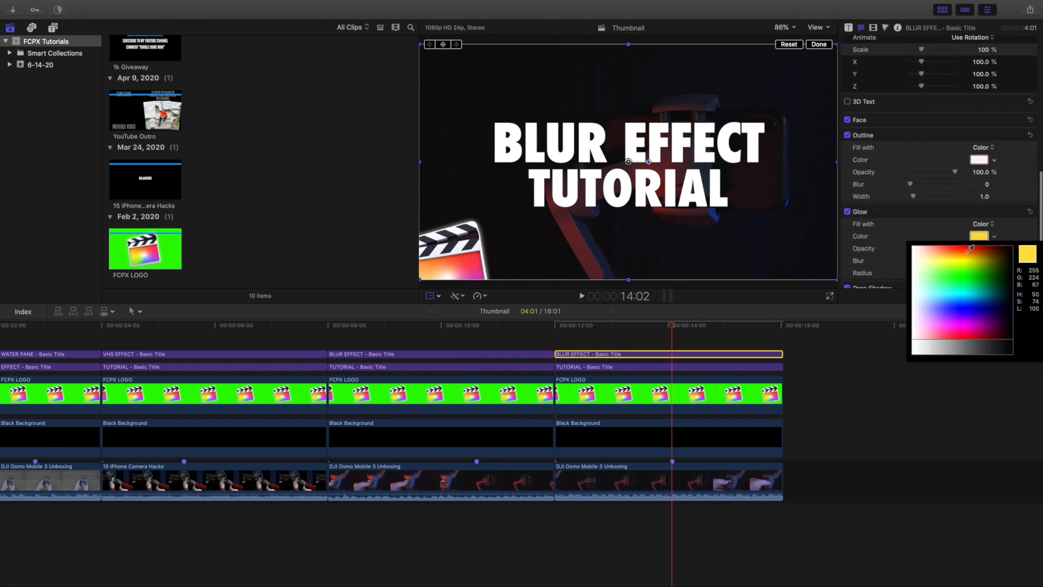
left_click(917, 253)
scroll(924, 258, "down", 1)
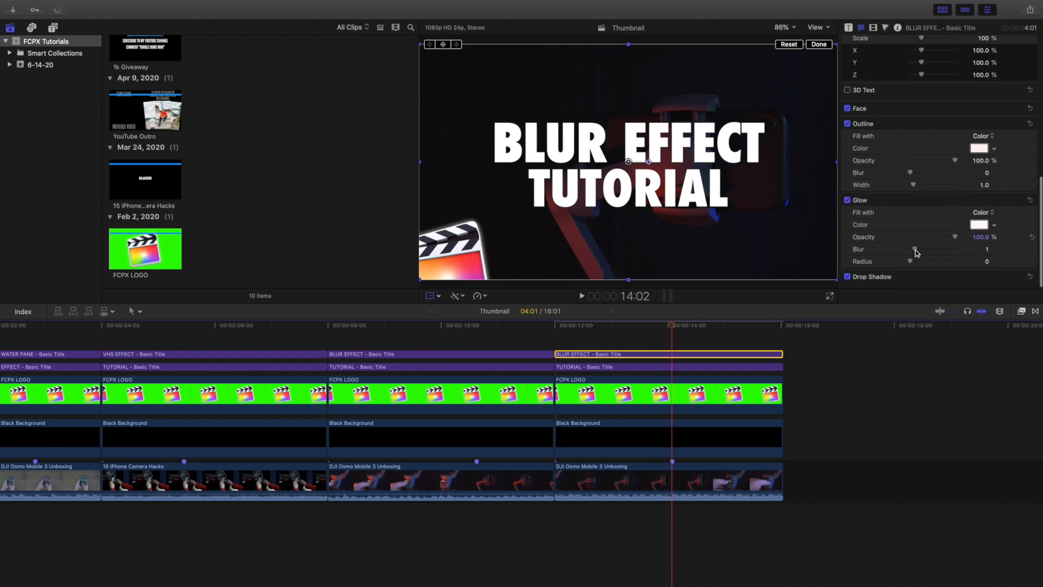
Change the new BLUR EFFECT title's drop shadow colour to white.
left_click(1017, 282)
scroll(956, 258, "down", 5)
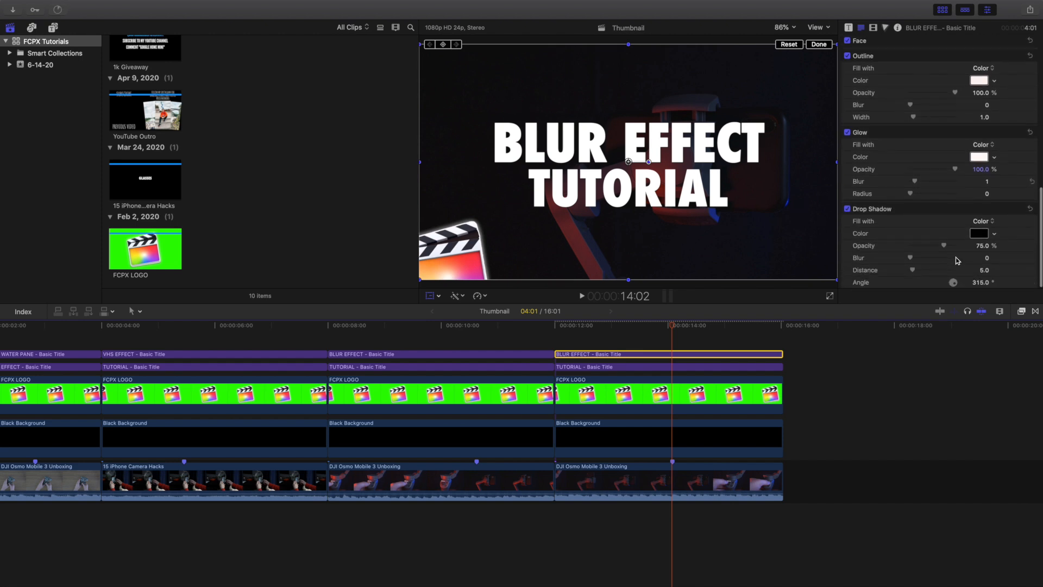
left_click(995, 237)
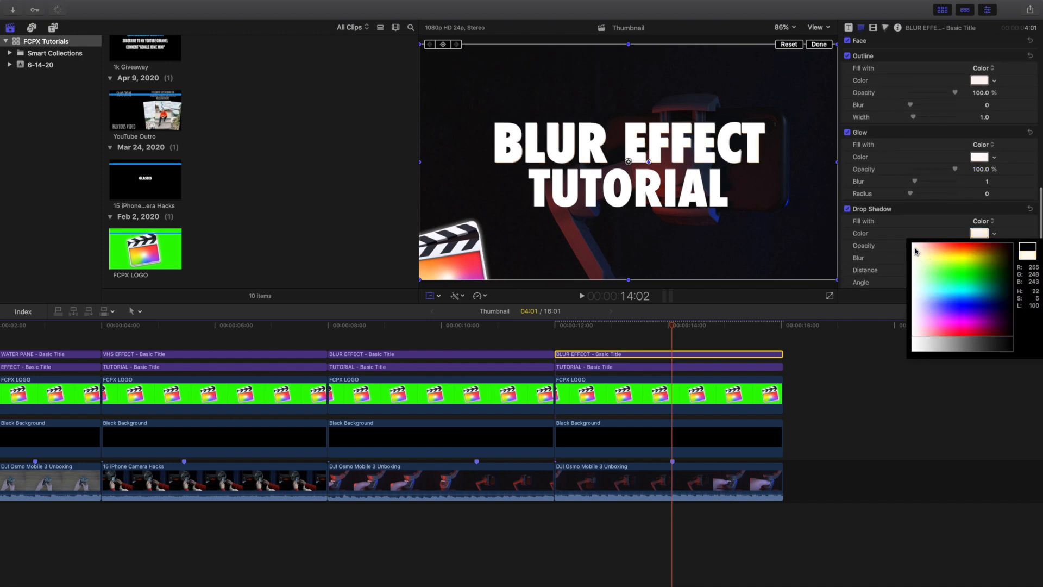
left_click(912, 247)
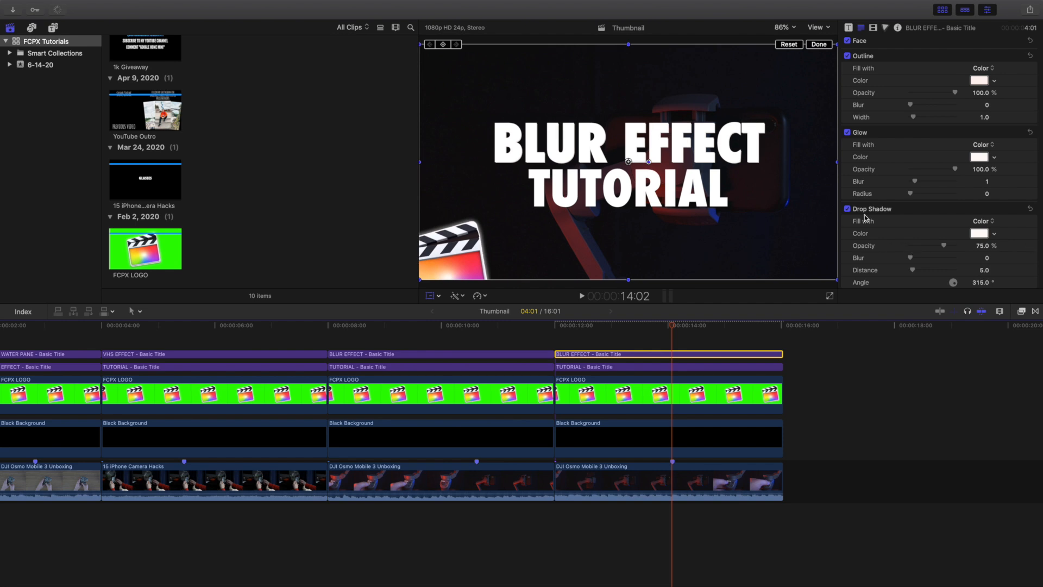
Finish the on-screen transform and examine the outline, glow and drop shadow settings of the previous BLUR EFFECT title at 10:15.
scroll(865, 217, "up", 5)
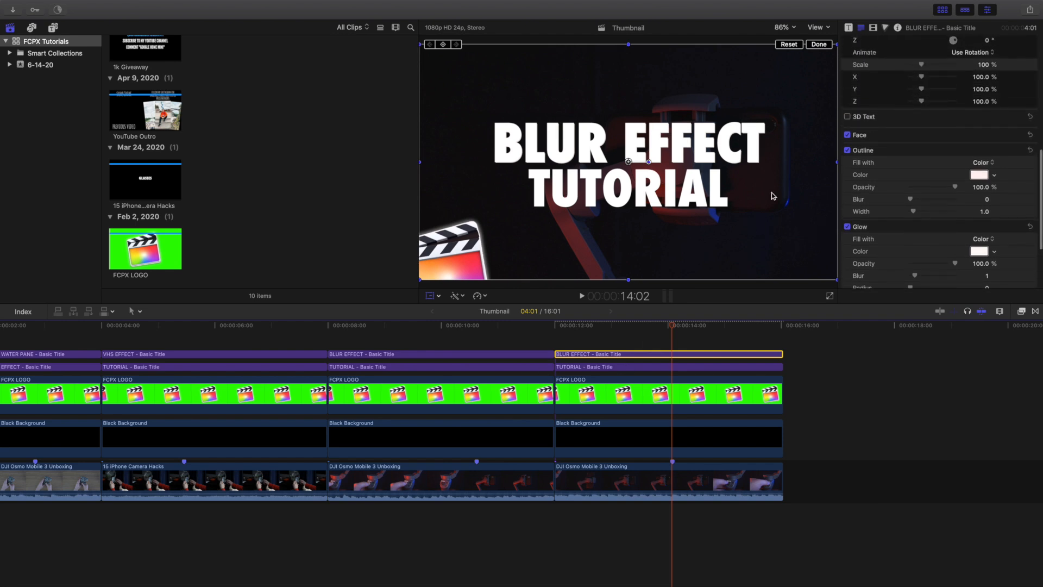
left_click(815, 44)
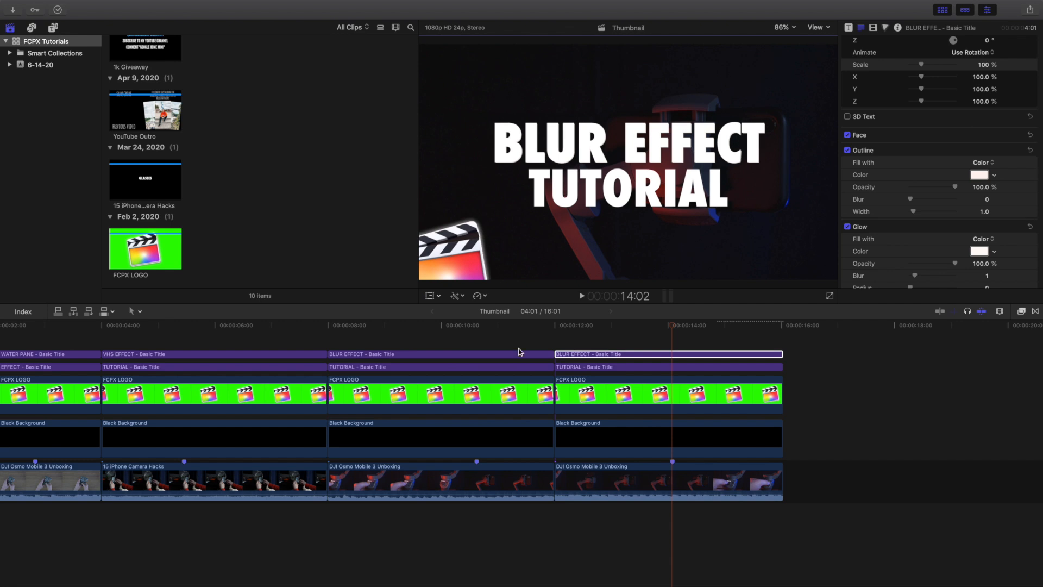
left_click(474, 348)
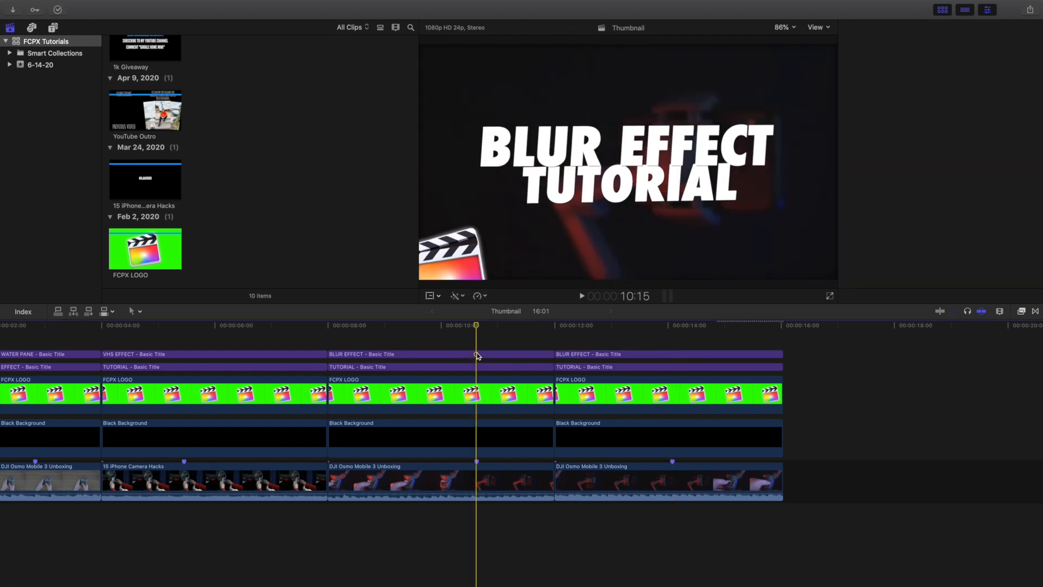
left_click(477, 354)
scroll(915, 167, "down", 10)
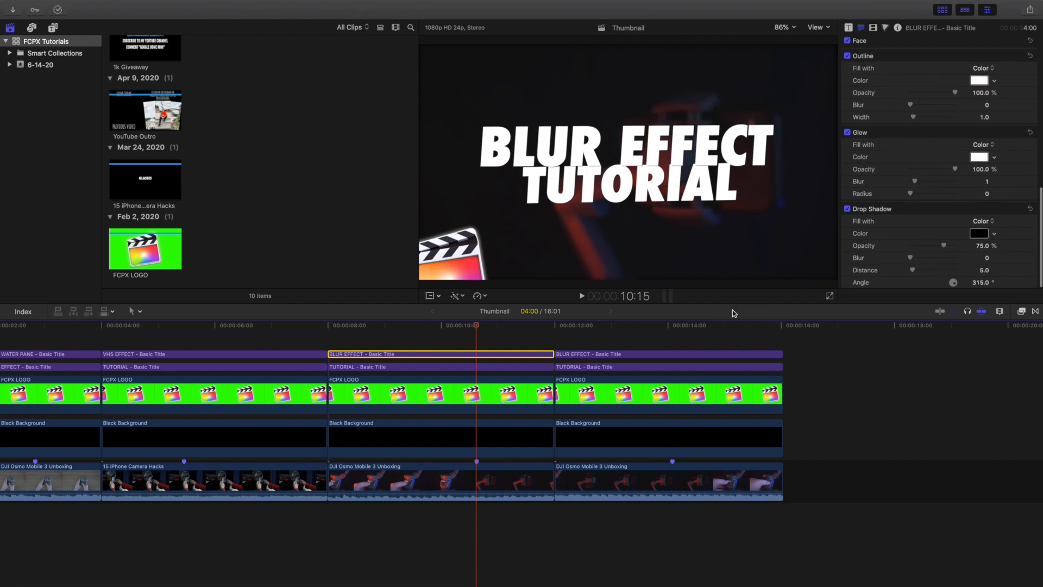
Set the new BLUR EFFECT title's drop shadow colour to black like the previous thumbnail's.
left_click(667, 343)
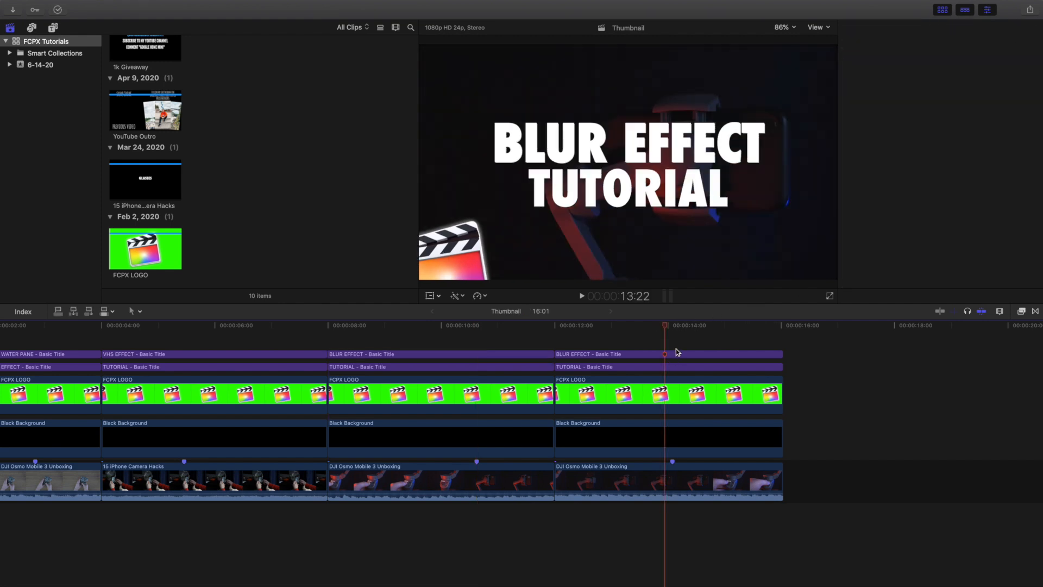
left_click(672, 354)
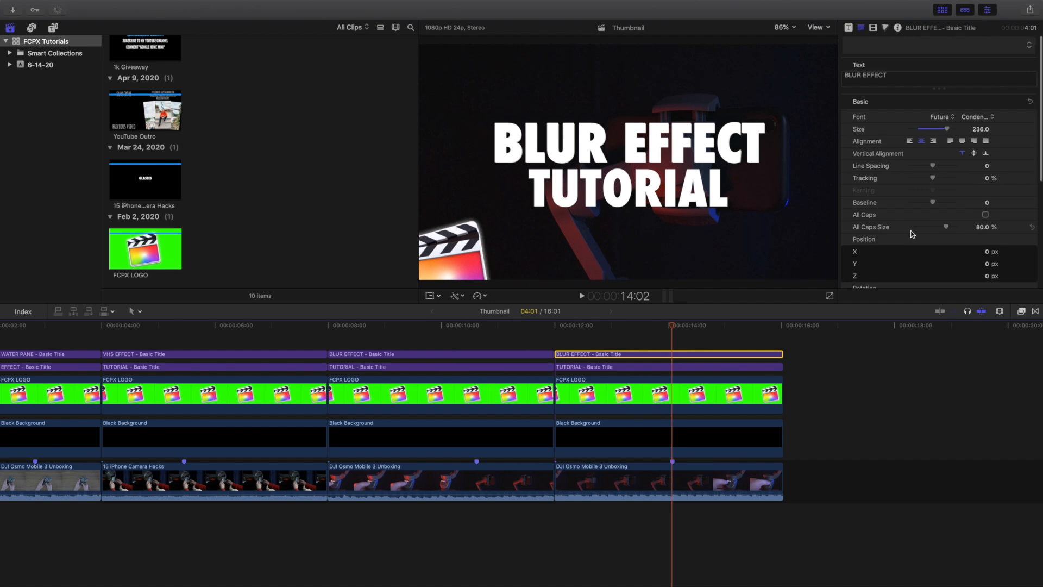
scroll(911, 230, "down", 8)
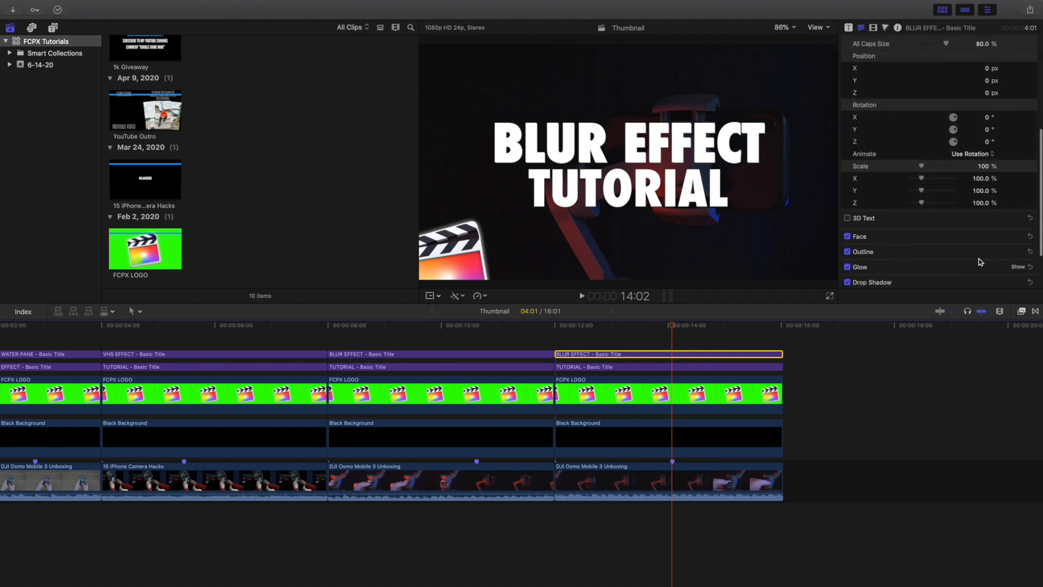
left_click(1017, 276)
left_click(994, 232)
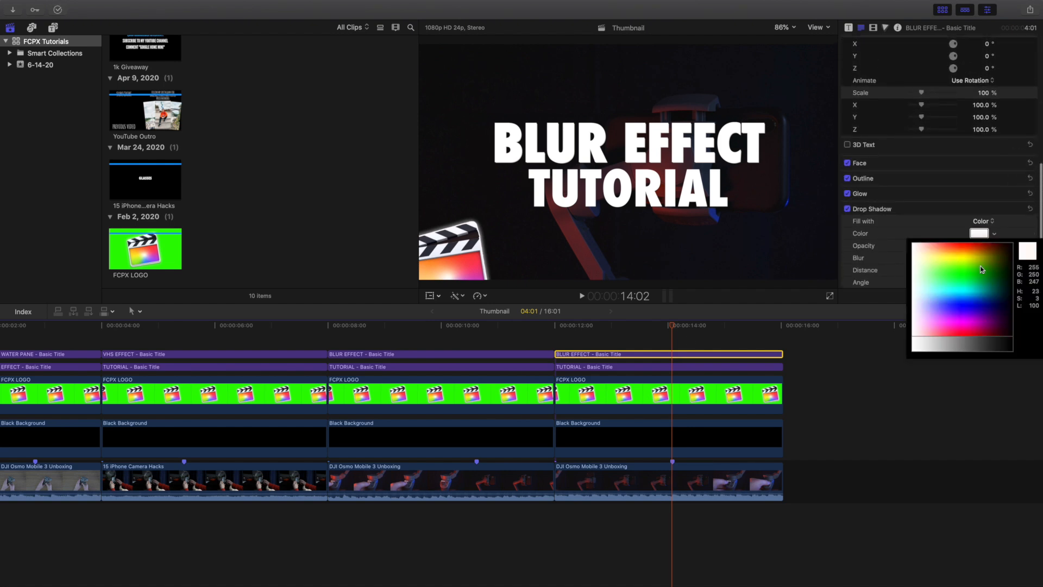
left_click(992, 329)
left_click(1007, 312)
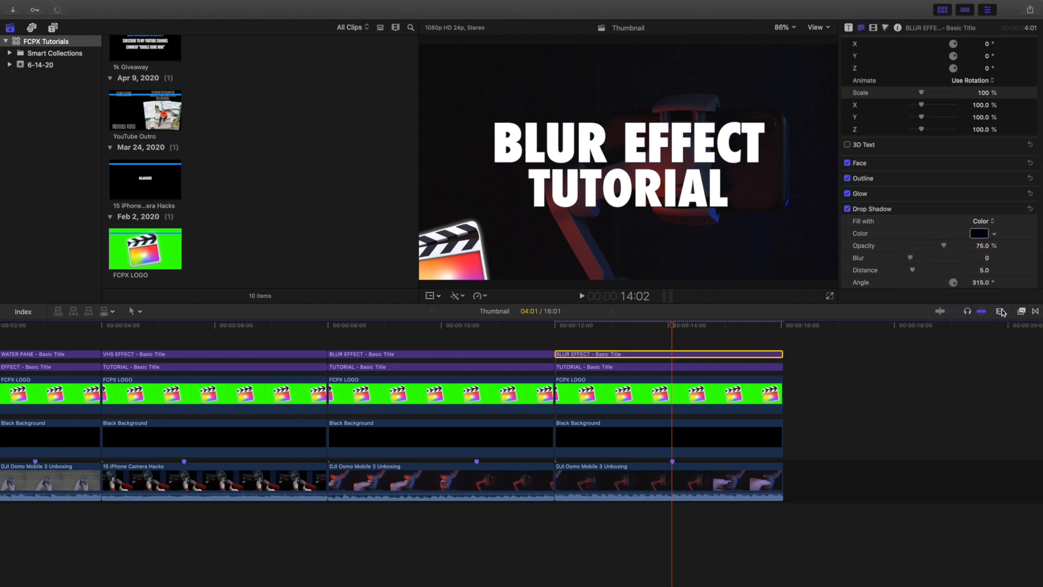
Enable the drop shadow, glow and outline on the new TUTORIAL title.
left_click(678, 367)
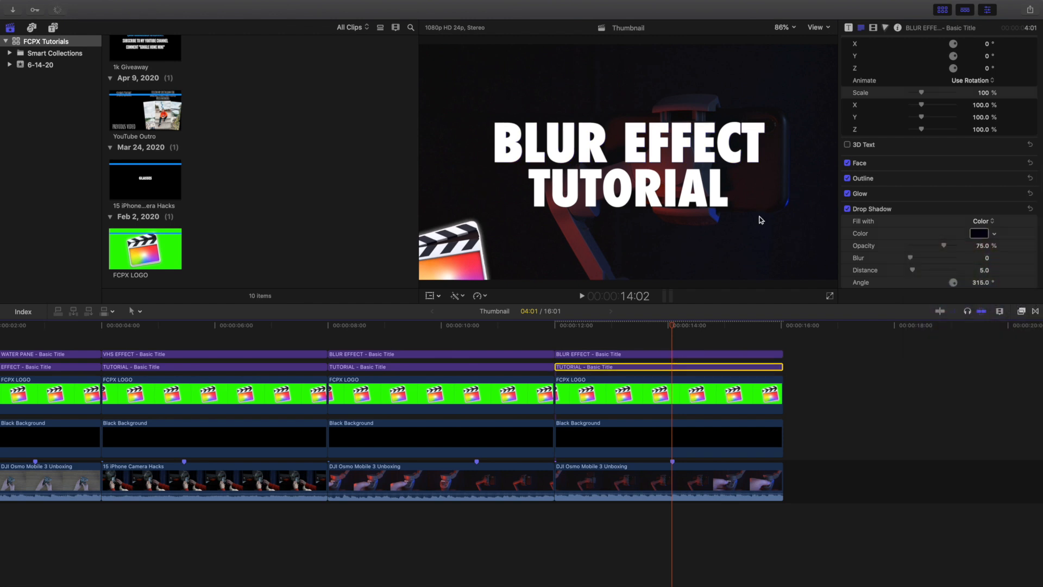
scroll(891, 112, "down", 10)
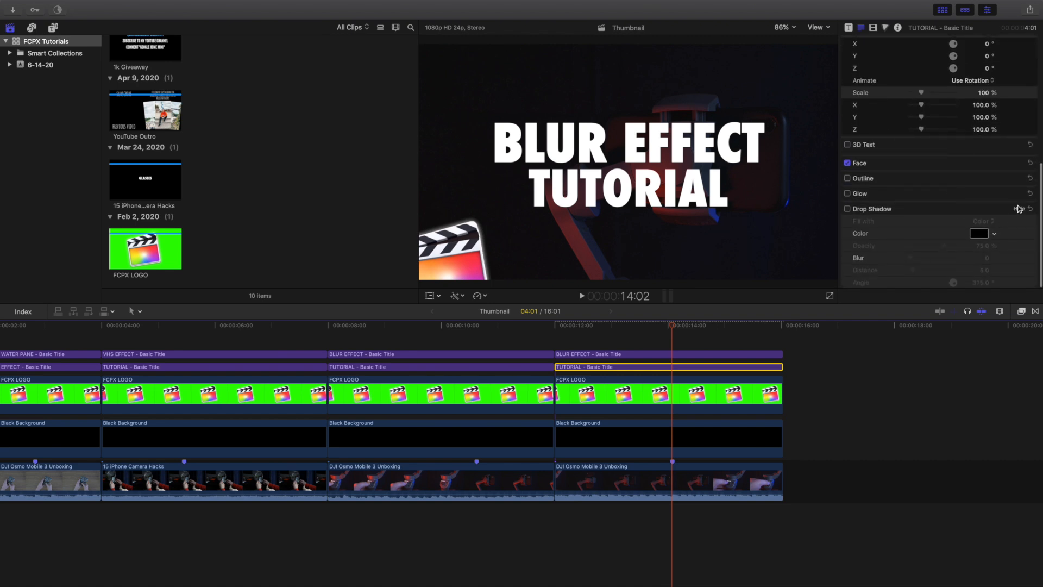
left_click(847, 209)
left_click(847, 193)
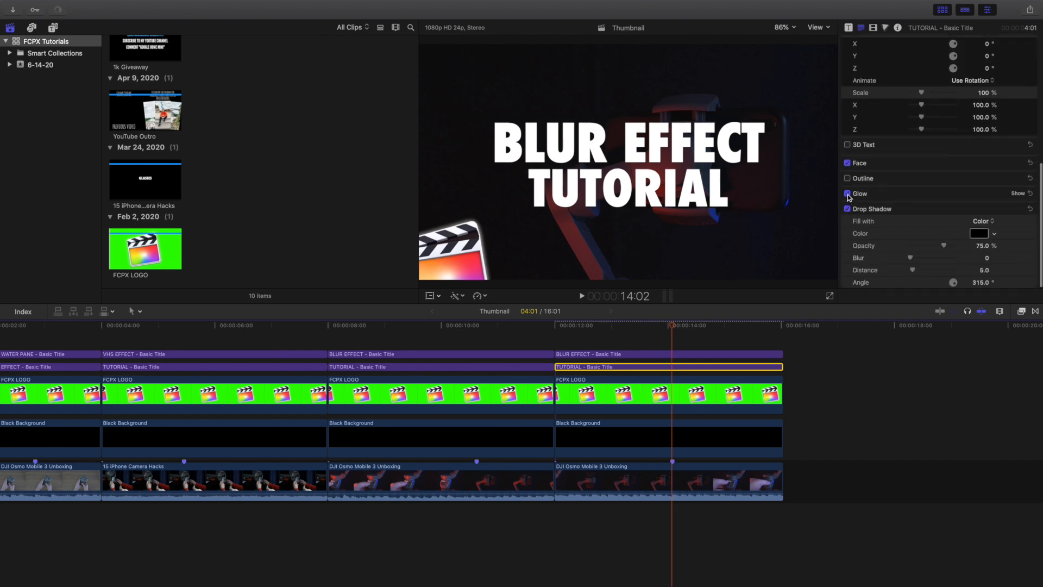
left_click(847, 178)
Change the new TUTORIAL title's outline colour to white.
left_click(1018, 178)
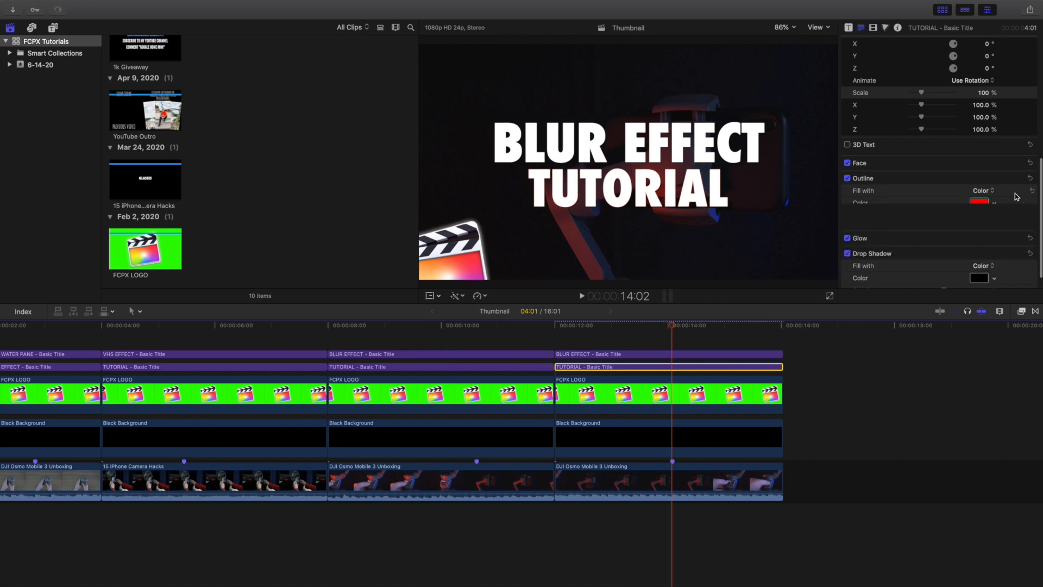
left_click(995, 203)
left_click(920, 220)
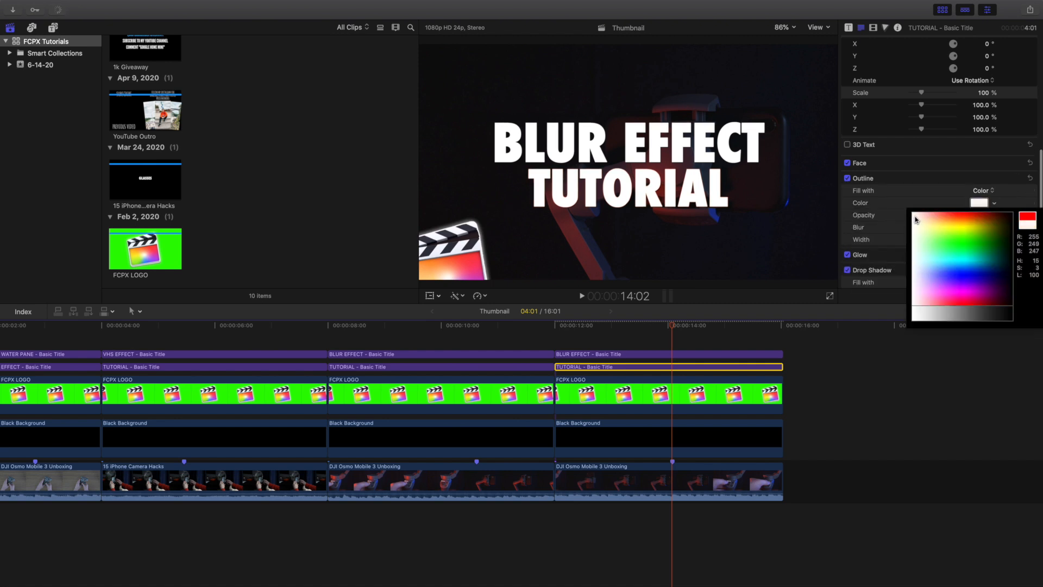
left_click(921, 207)
Change the new TUTORIAL title's glow colour to white and check its drop shadow settings.
scroll(926, 210, "down", 3)
left_click(1019, 194)
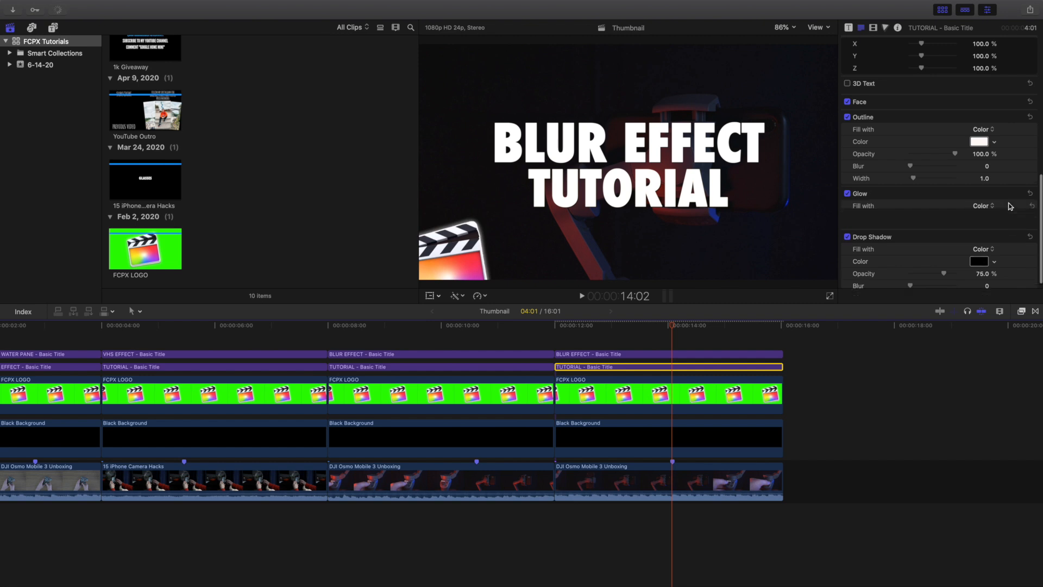
left_click(995, 219)
left_click(919, 228)
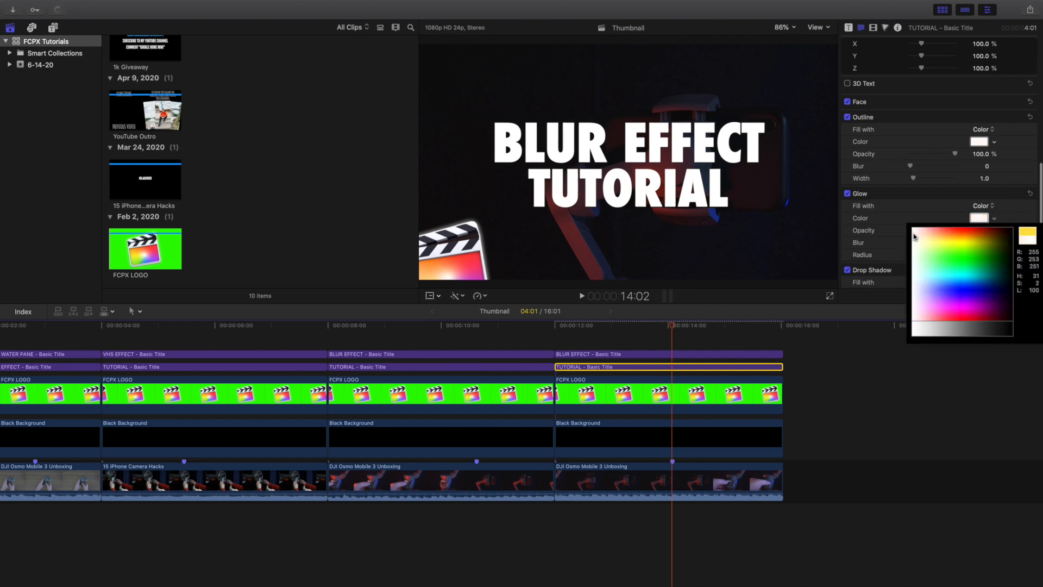
left_click(921, 210)
scroll(921, 211, "down", 3)
scroll(921, 211, "down", 1)
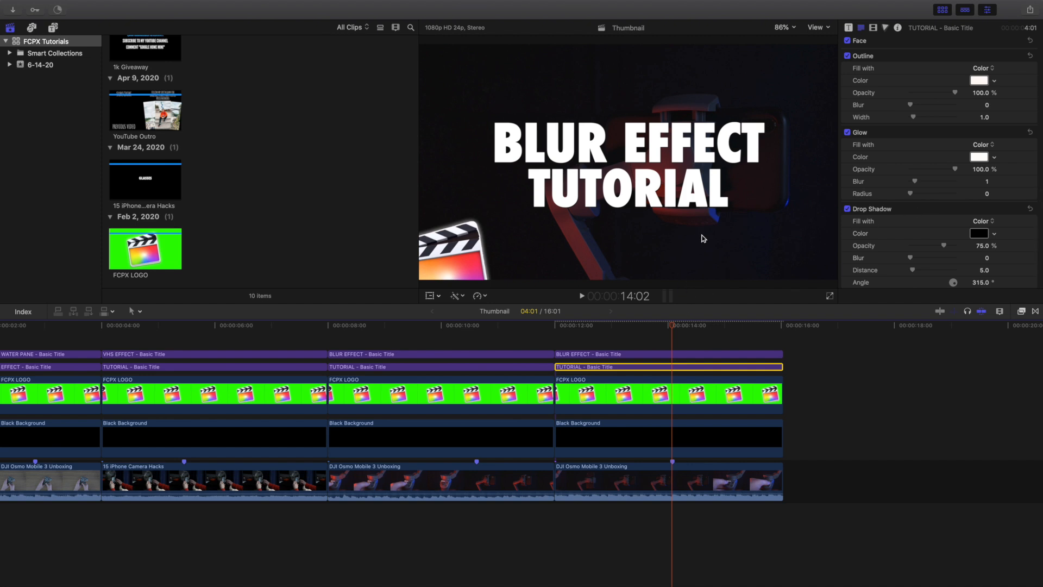
scroll(895, 114, "up", 10)
Compare the previous thumbnail at 10:15 with the new one at 14:02.
left_click(646, 346)
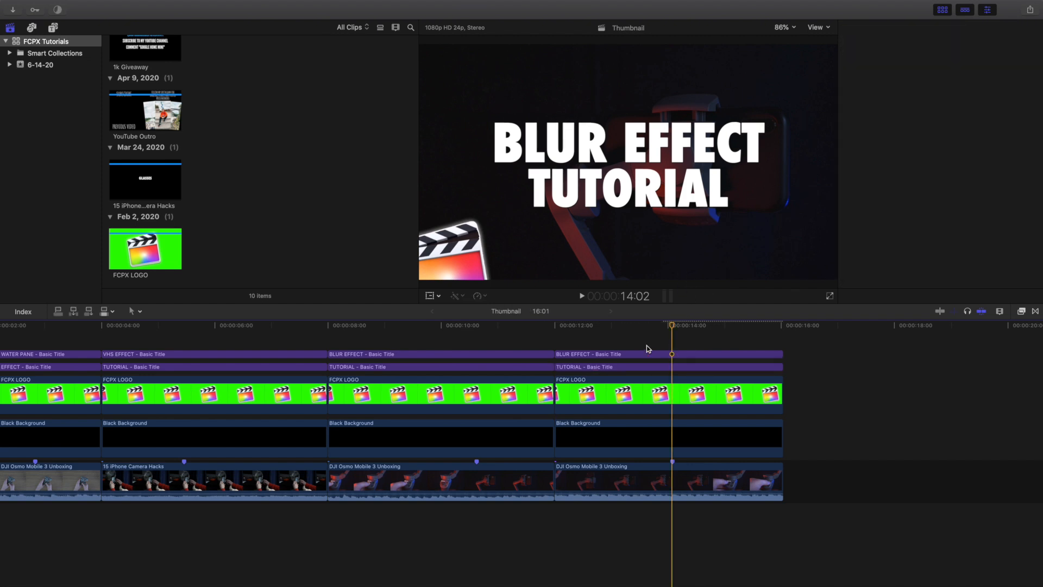
left_click(478, 342)
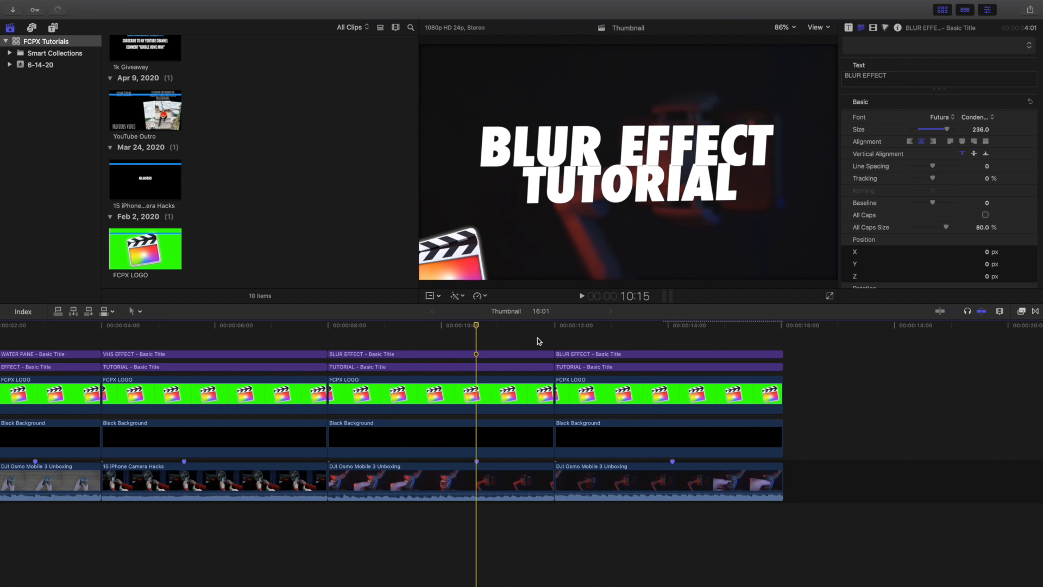
left_click(676, 342)
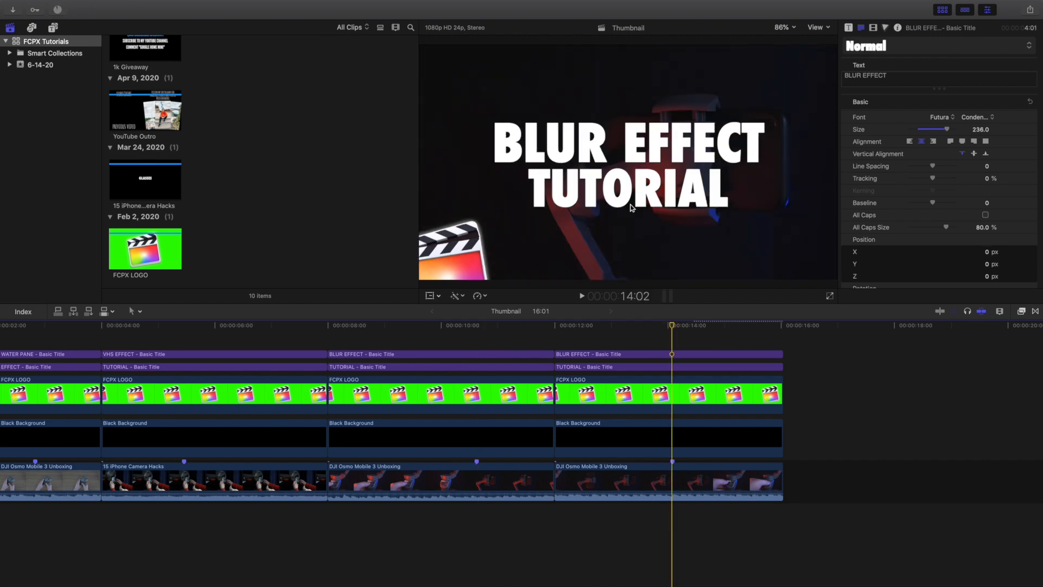
Distort the new BLUR EFFECT title so that its right-hand end tilts upward.
left_click(478, 344)
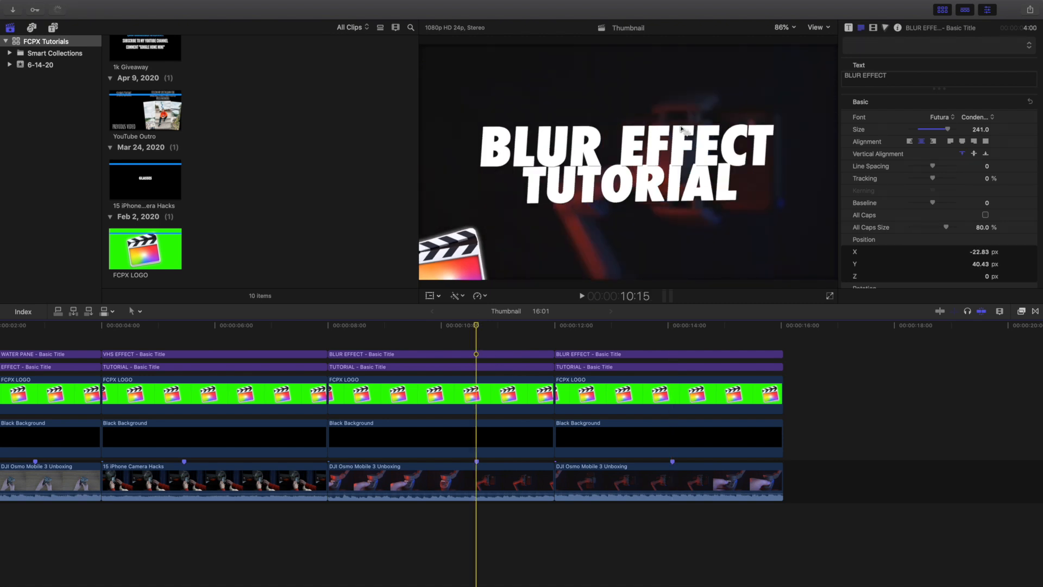
left_click(673, 343)
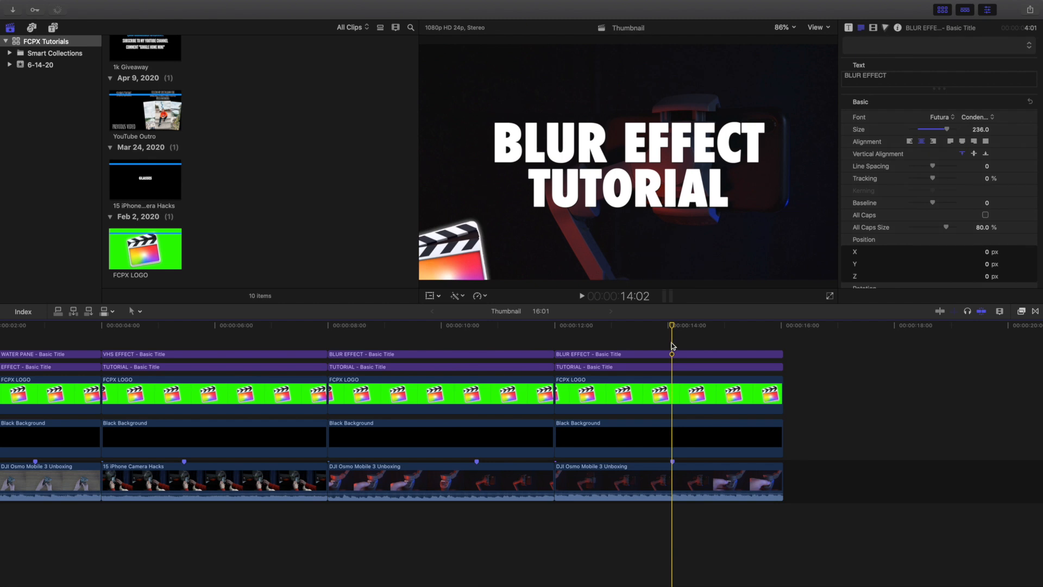
left_click(439, 297)
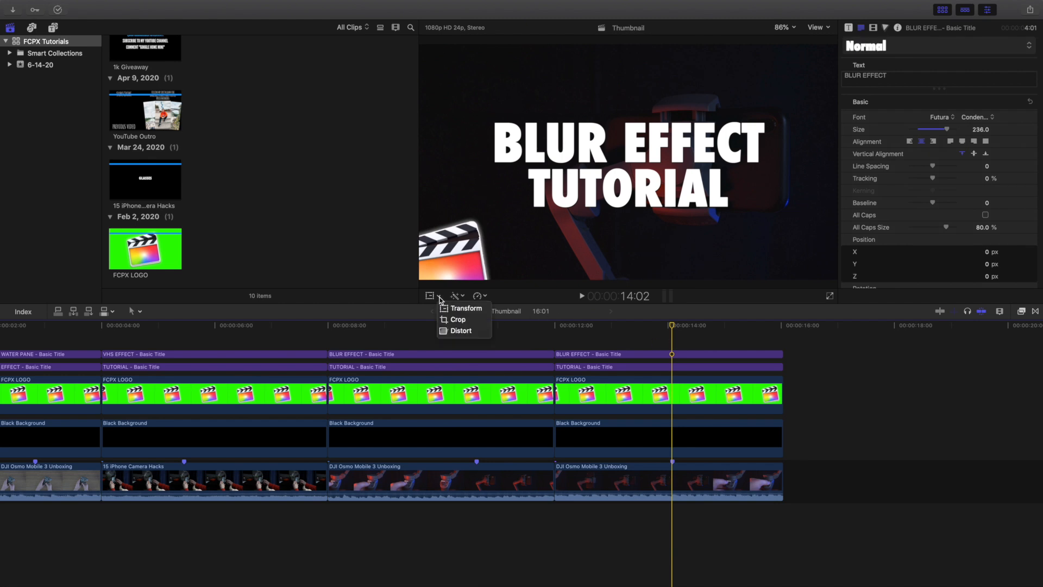
left_click(459, 331)
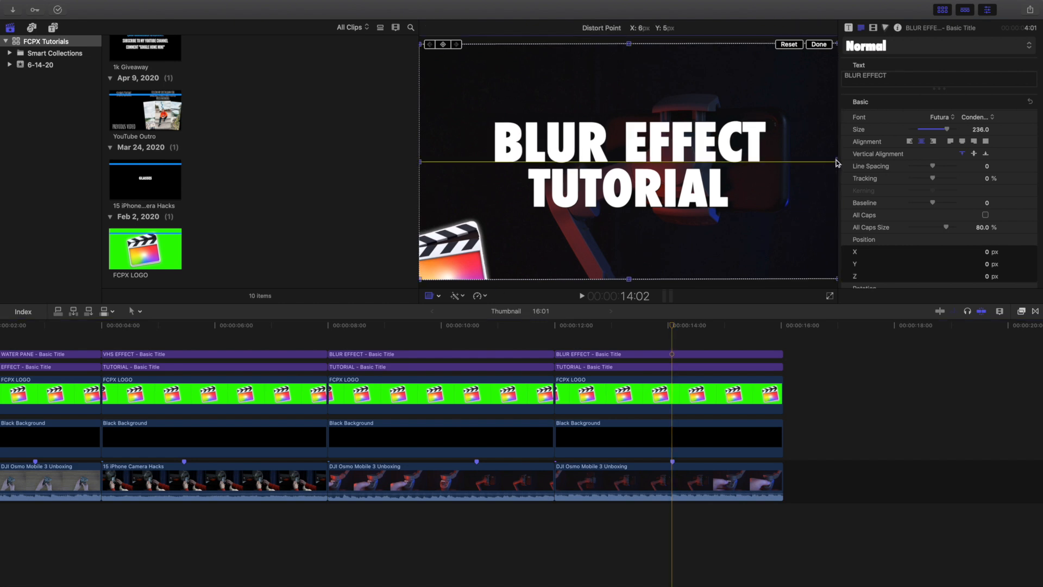
left_click_drag(837, 163, 835, 150)
left_click_drag(840, 154, 842, 151)
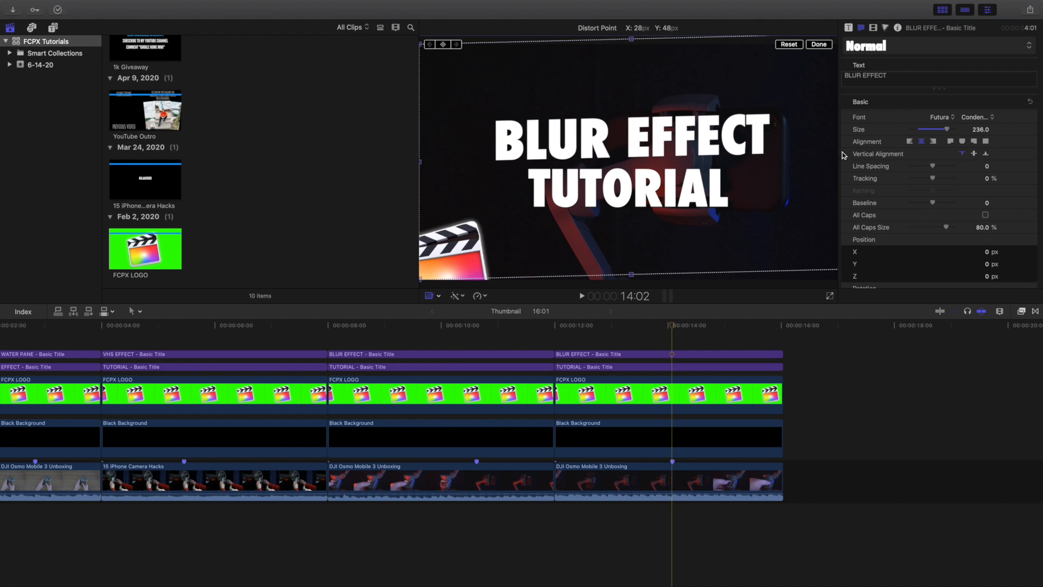
Slant the new BLUR EFFECT title forward with Distort and reposition it just above the TUTORIAL title.
mouse_move(420, 162)
left_mouse_down()
mouse_move(401, 164)
mouse_move(416, 152)
mouse_move(409, 165)
left_mouse_up()
left_click_drag(629, 148, 618, 151)
left_click_drag(621, 39, 639, 48)
left_click_drag(687, 93, 666, 89)
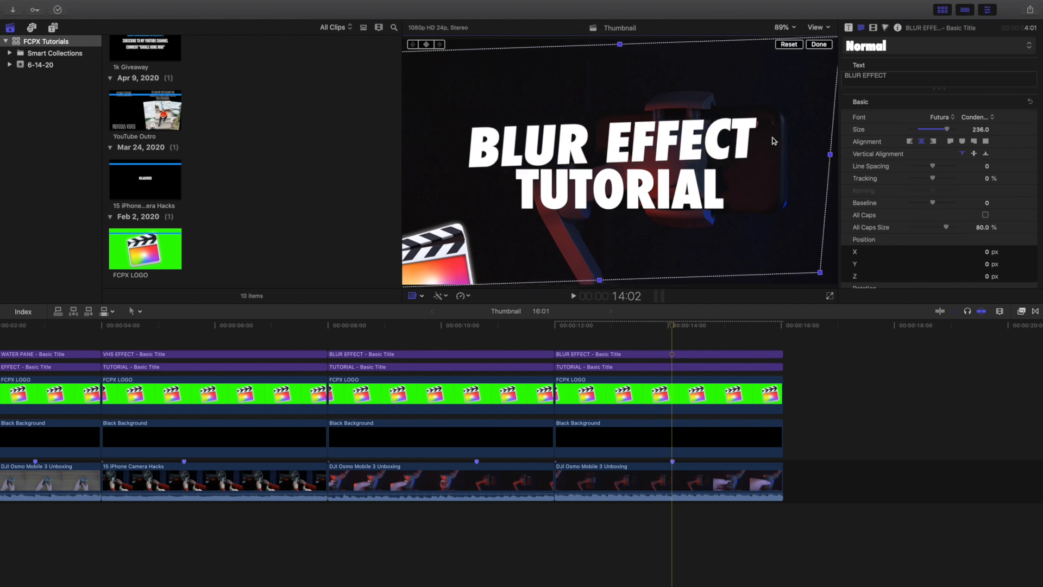
left_click_drag(829, 155, 831, 157)
mouse_move(562, 151)
left_mouse_down()
mouse_move(575, 146)
mouse_move(568, 154)
left_mouse_up()
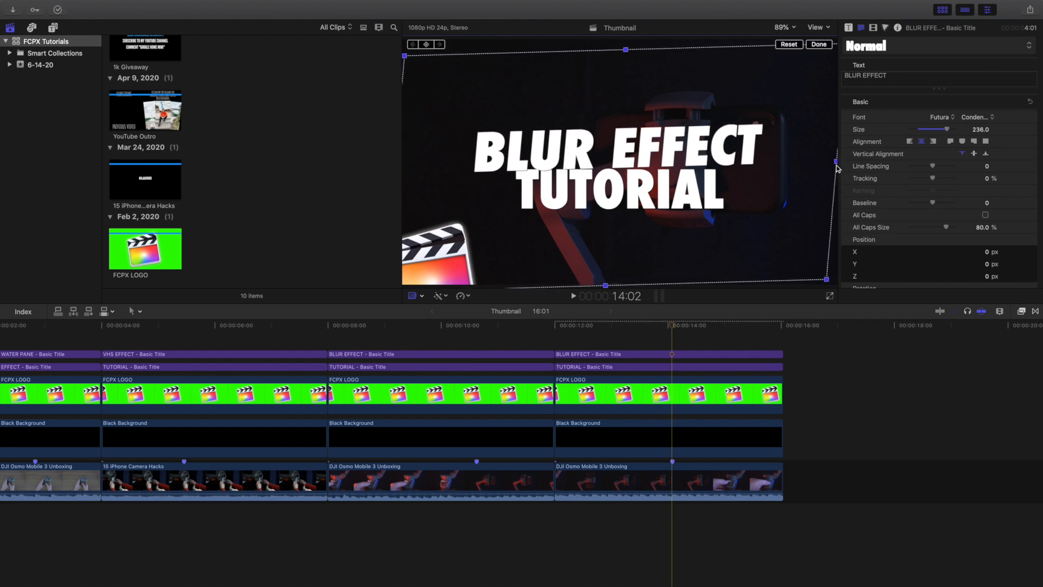
left_click_drag(837, 164, 836, 168)
Distort the new TUTORIAL title with a matching upward tilt and slant, placing it directly beneath BLUR EFFECT.
left_click(679, 368)
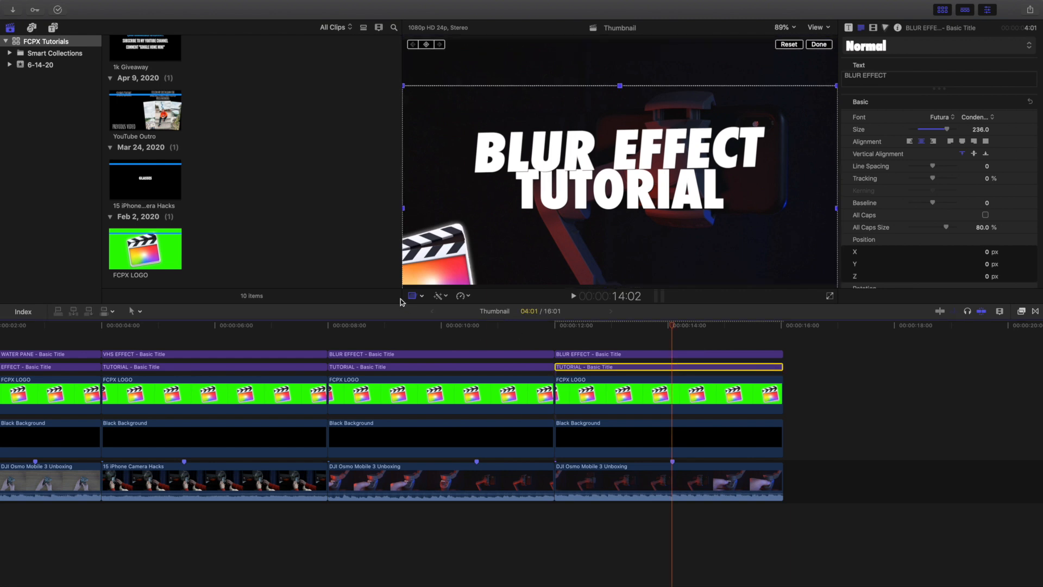
left_click_drag(404, 211, 405, 210)
left_click_drag(580, 205, 564, 213)
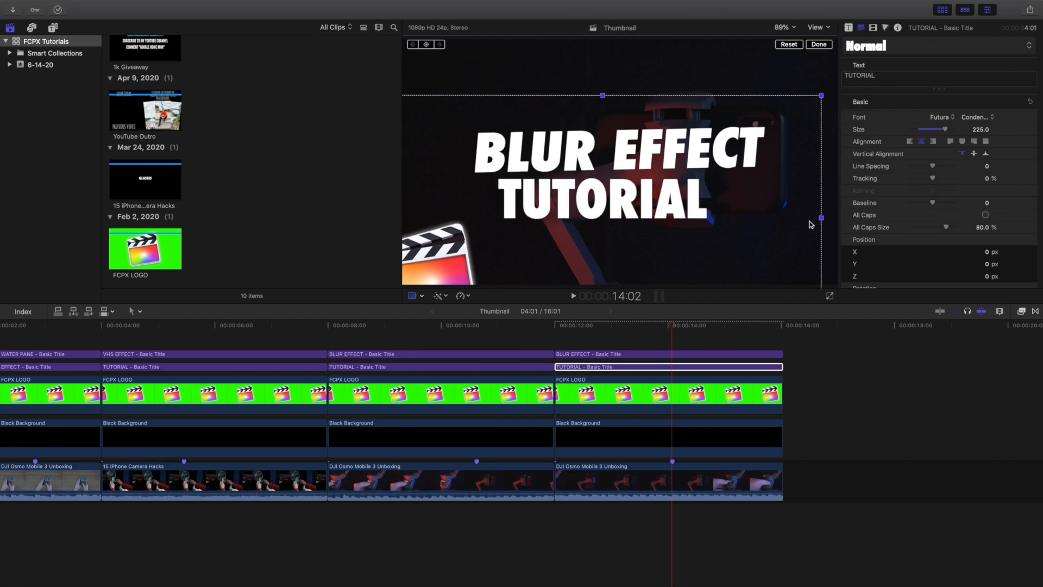
left_click_drag(821, 217, 830, 213)
left_click_drag(577, 198, 589, 194)
left_click_drag(807, 197, 823, 214)
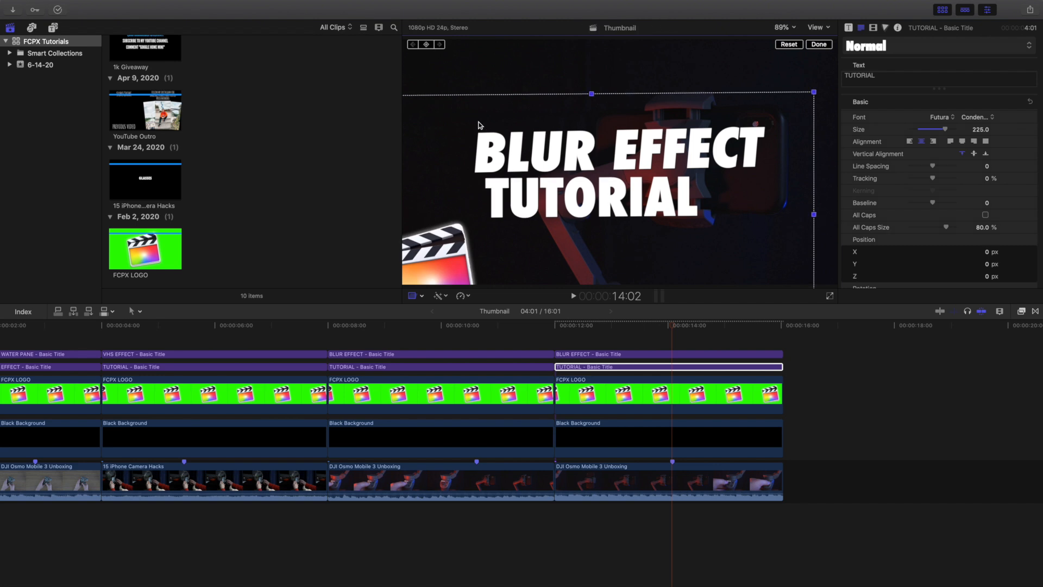
left_click_drag(451, 133, 499, 135)
left_click_drag(423, 98, 423, 91)
left_click_drag(598, 200, 568, 190)
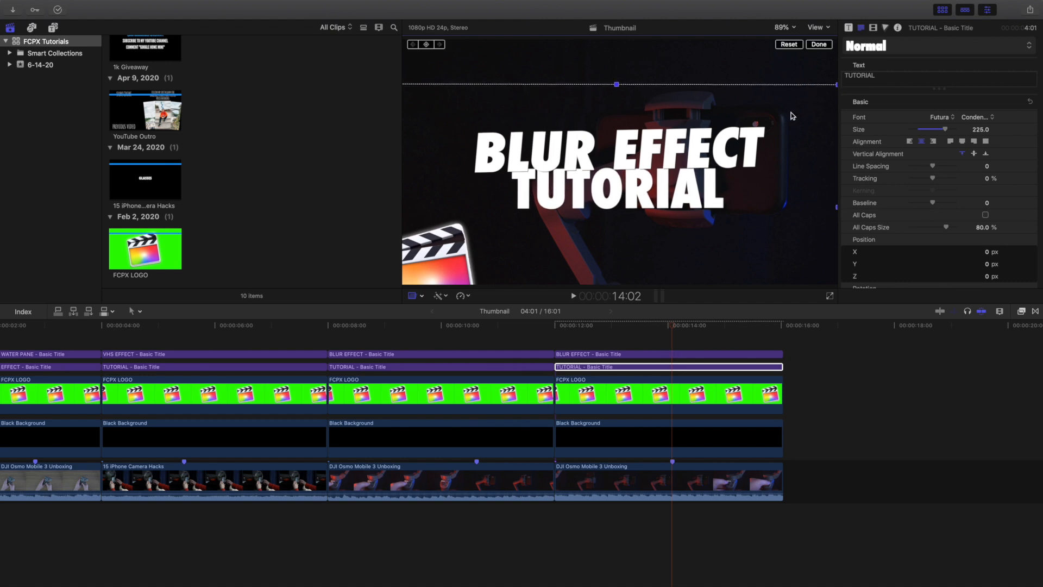
left_click(819, 44)
Nudge the new TUTORIAL and BLUR EFFECT titles slightly to the right with Transform.
left_click(423, 296)
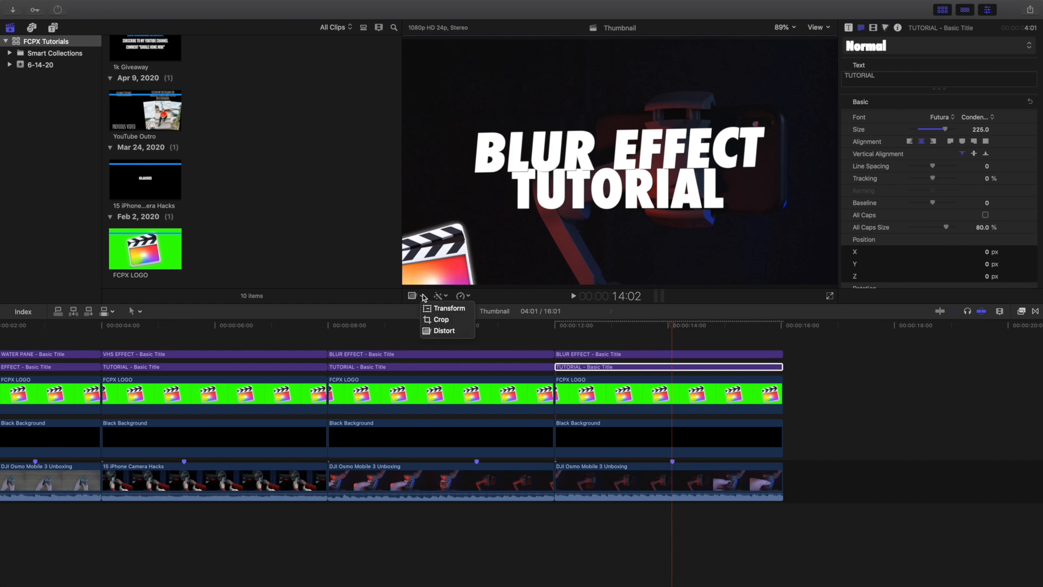
left_click(432, 308)
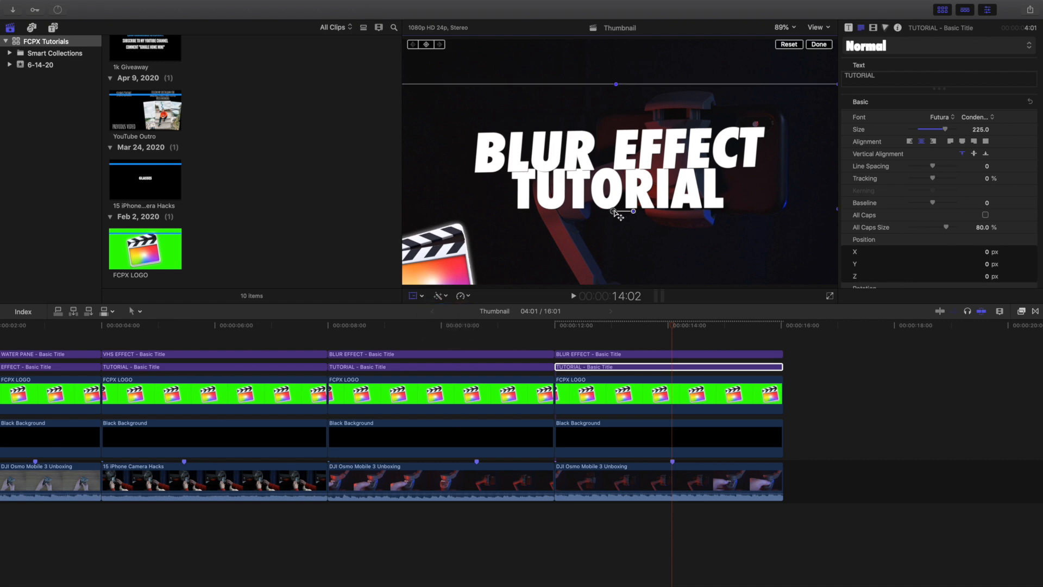
left_click_drag(617, 216, 619, 216)
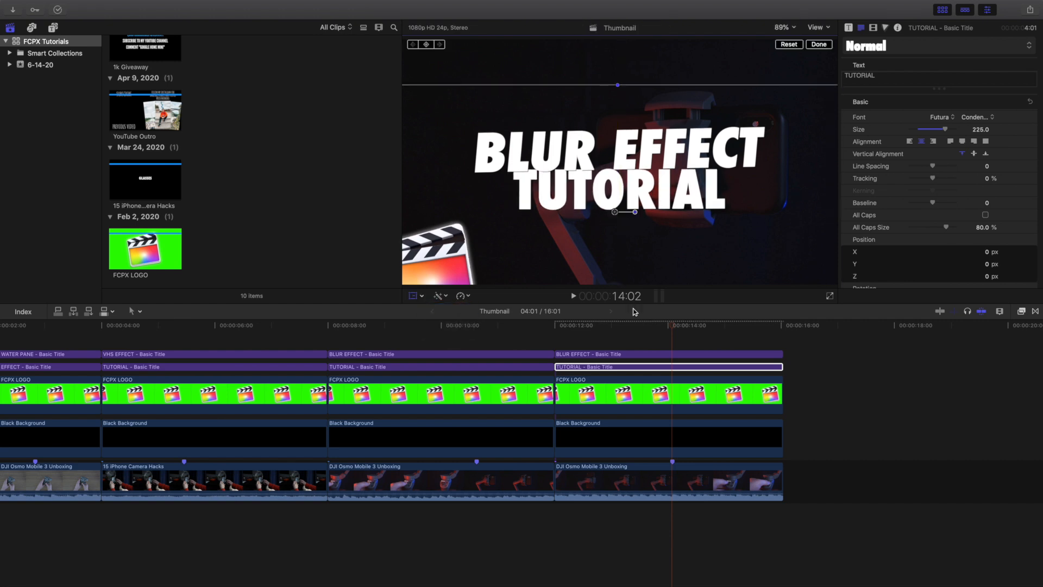
left_click(643, 355)
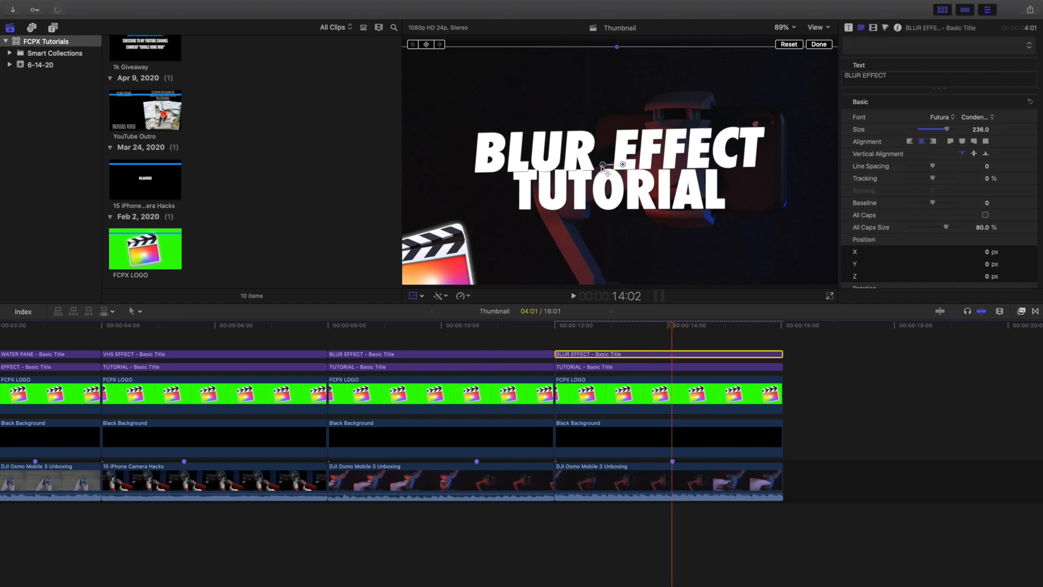
left_click_drag(603, 166, 606, 166)
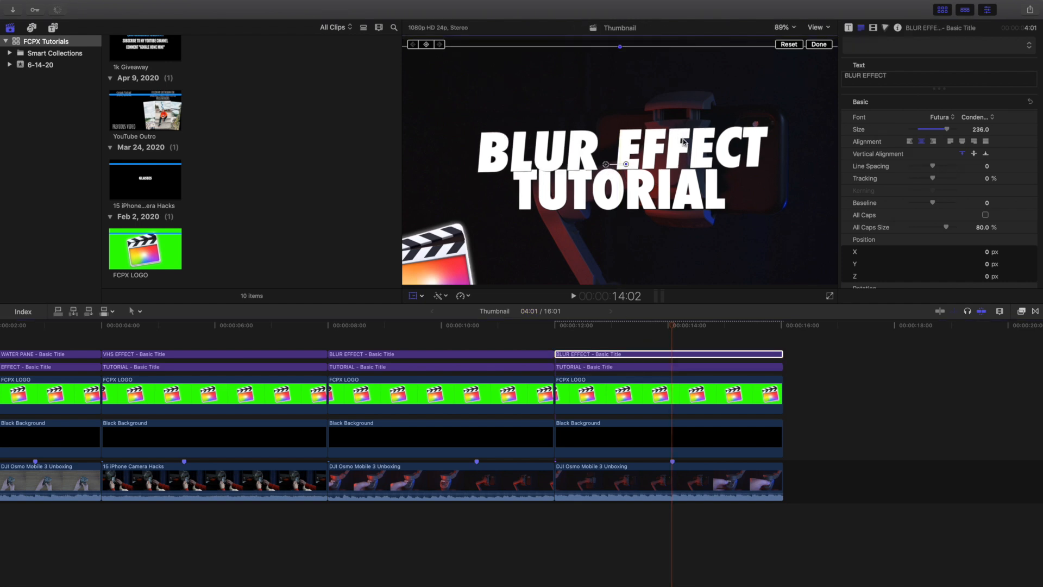
left_click(818, 45)
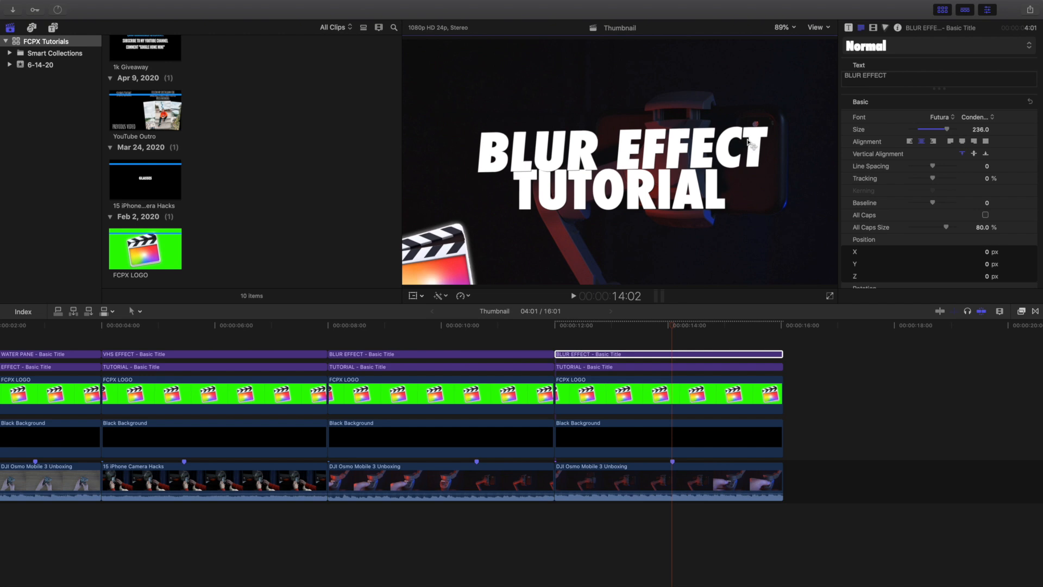
Refine the new BLUR EFFECT title's distortion and shift it slightly right and down.
left_click(640, 352)
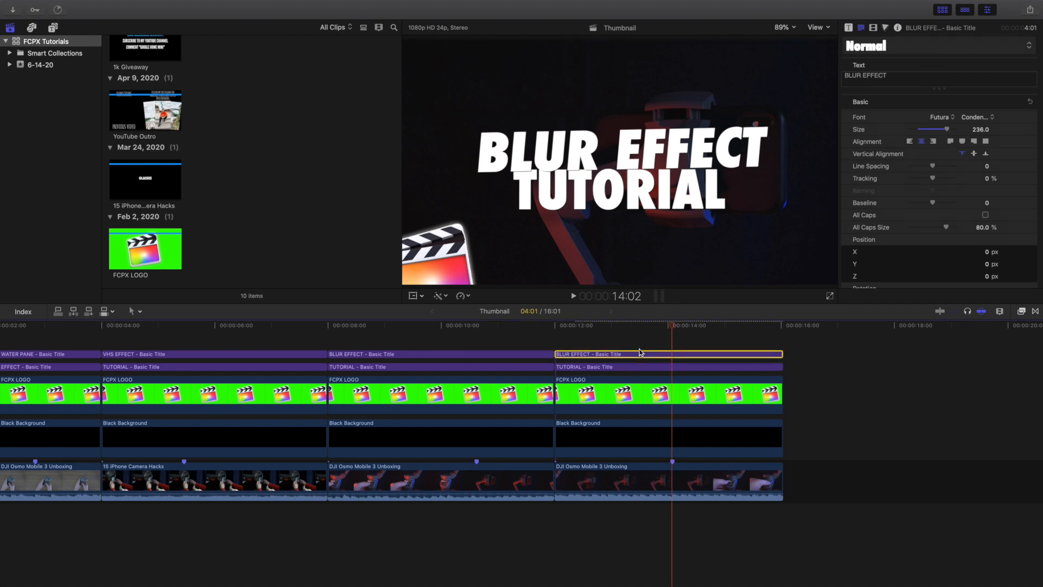
left_click(423, 297)
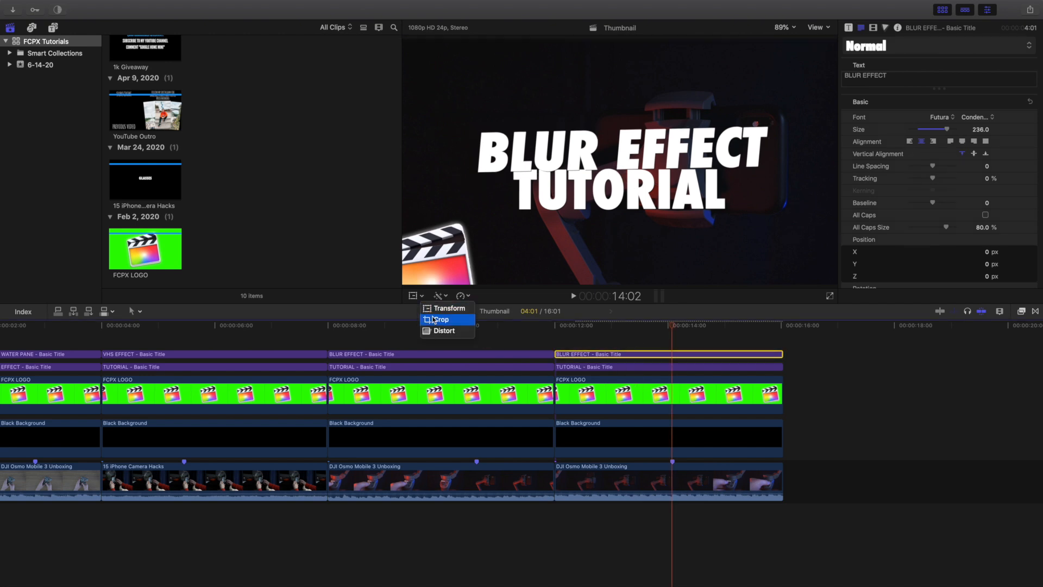
left_click(438, 332)
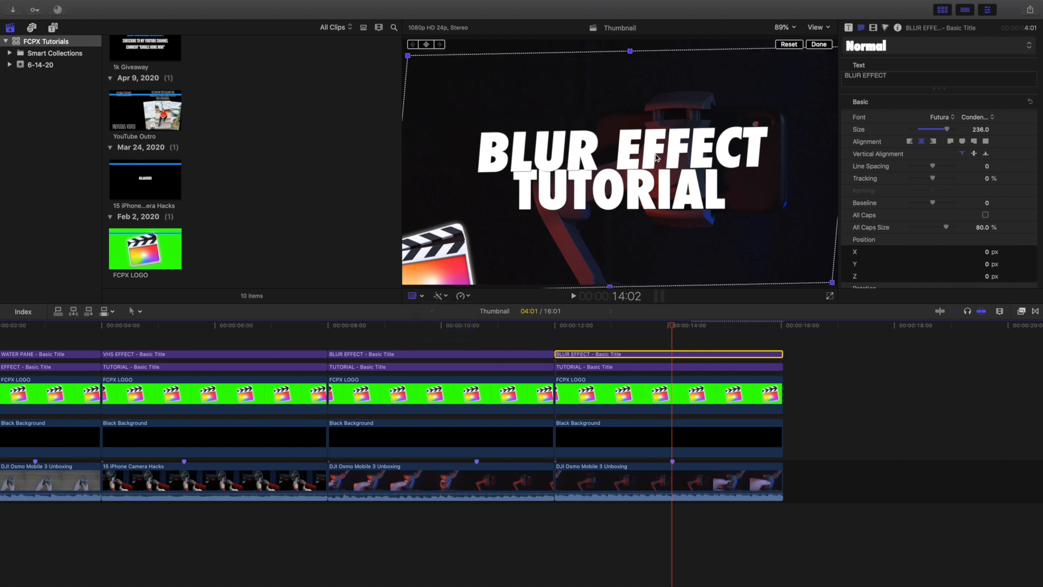
left_click_drag(656, 154, 623, 154)
left_click_drag(810, 164, 810, 168)
left_click_drag(520, 153, 555, 157)
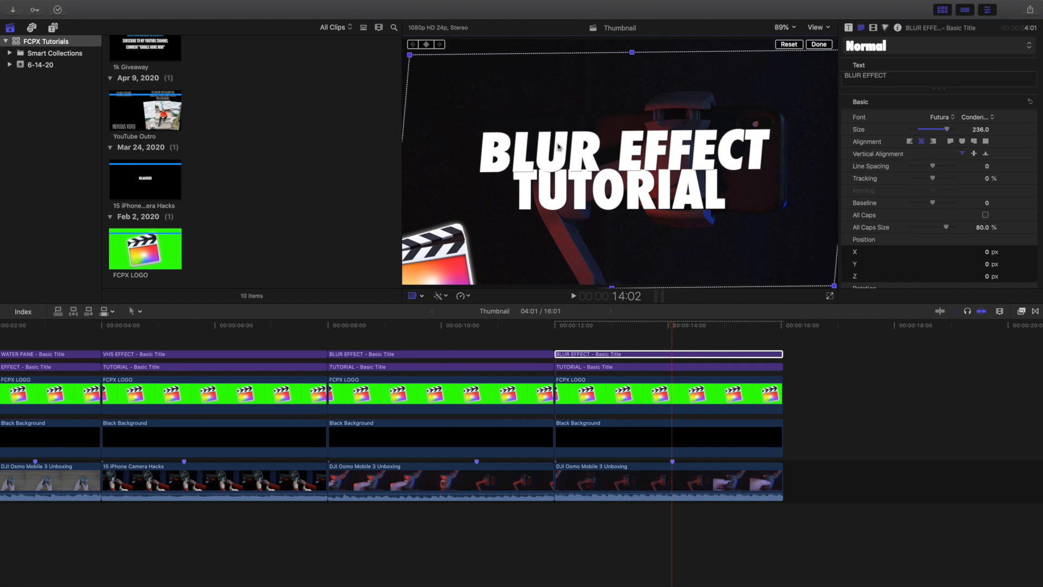
left_click(821, 46)
Nudge the new BLUR EFFECT title slightly left and up with Transform.
left_click(423, 297)
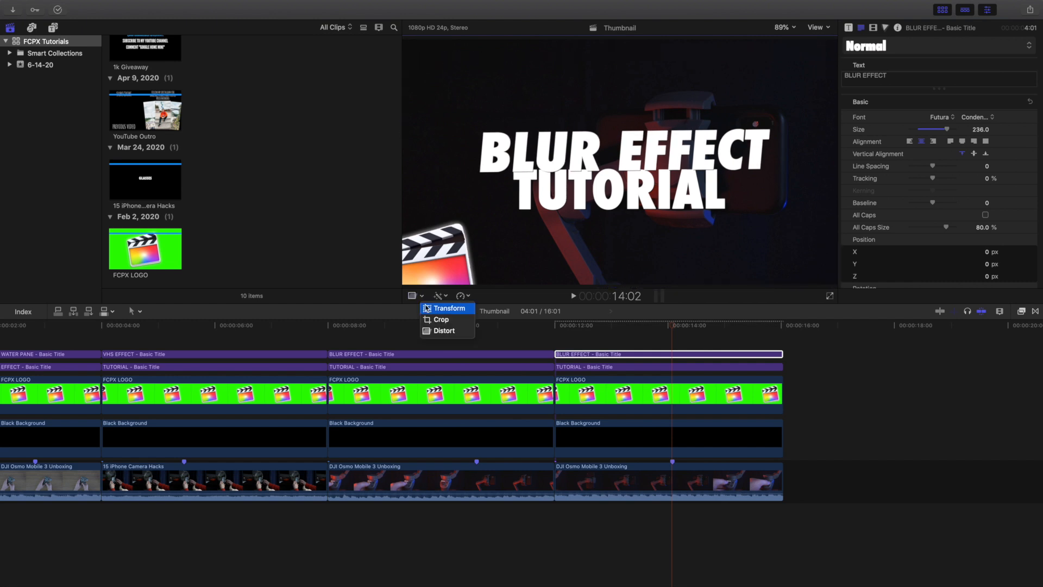
left_click(441, 308)
left_click_drag(611, 165, 609, 164)
left_click(819, 45)
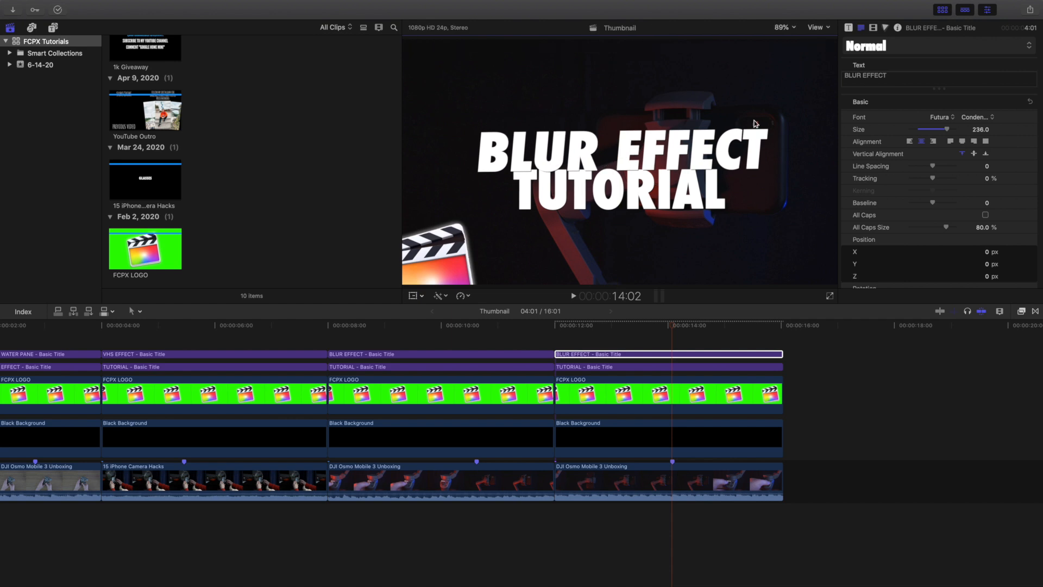
Check the slanted titles at 14:02 against the previous thumbnail at 10:15.
left_click(676, 343)
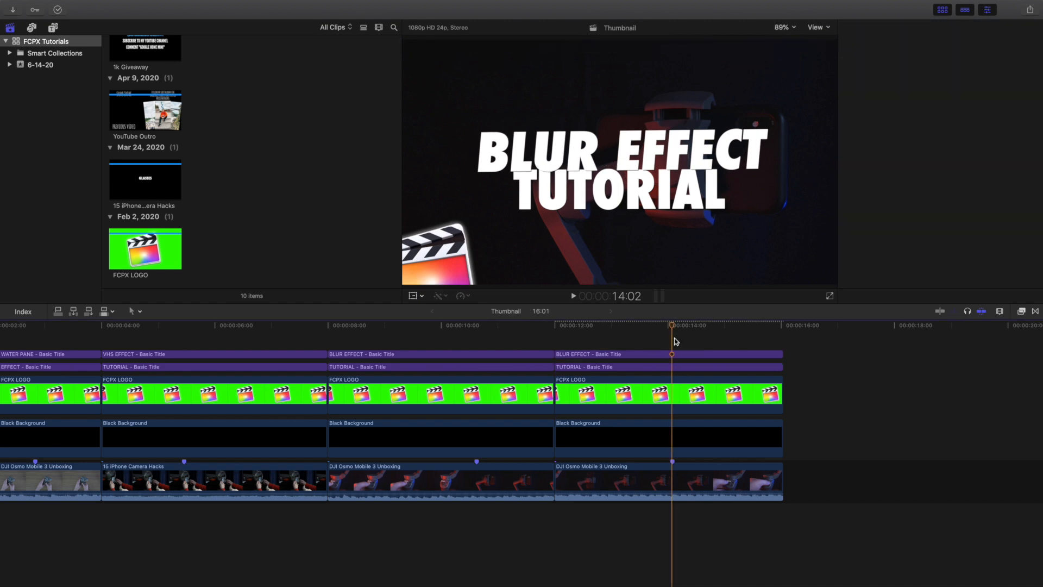
left_click(476, 341)
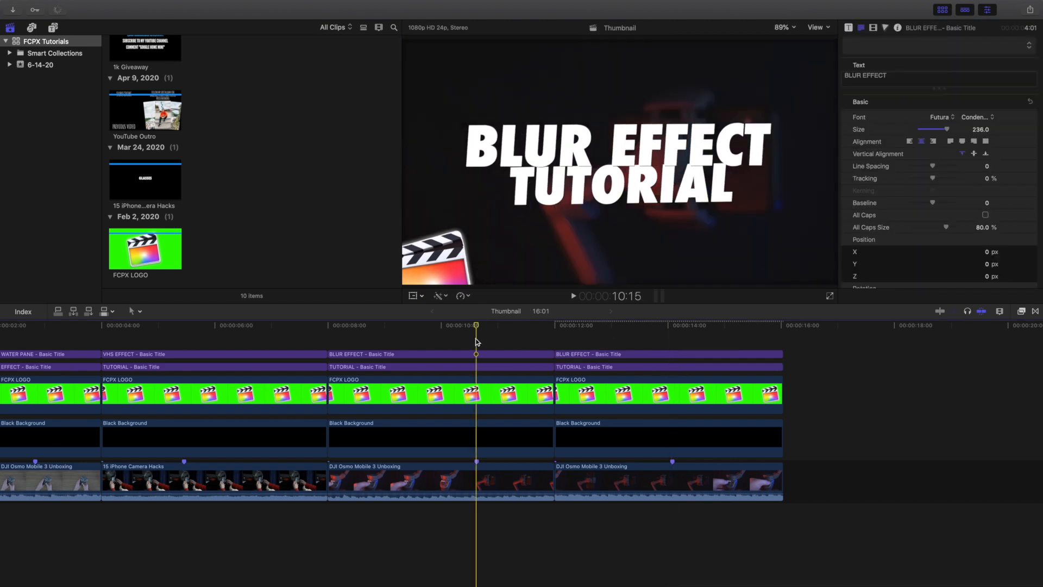
left_click(673, 340)
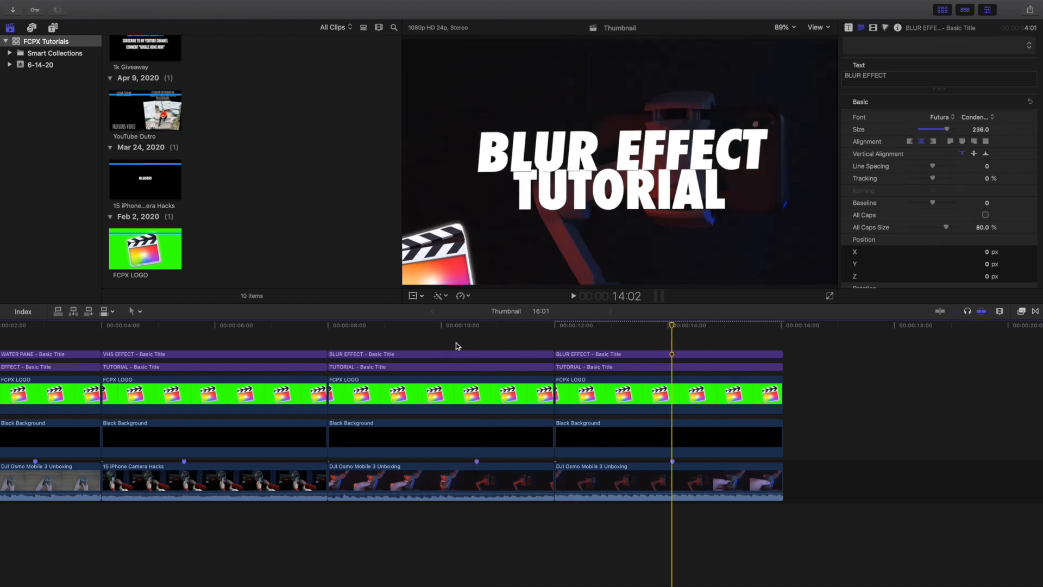
left_click(476, 345)
left_click(672, 341)
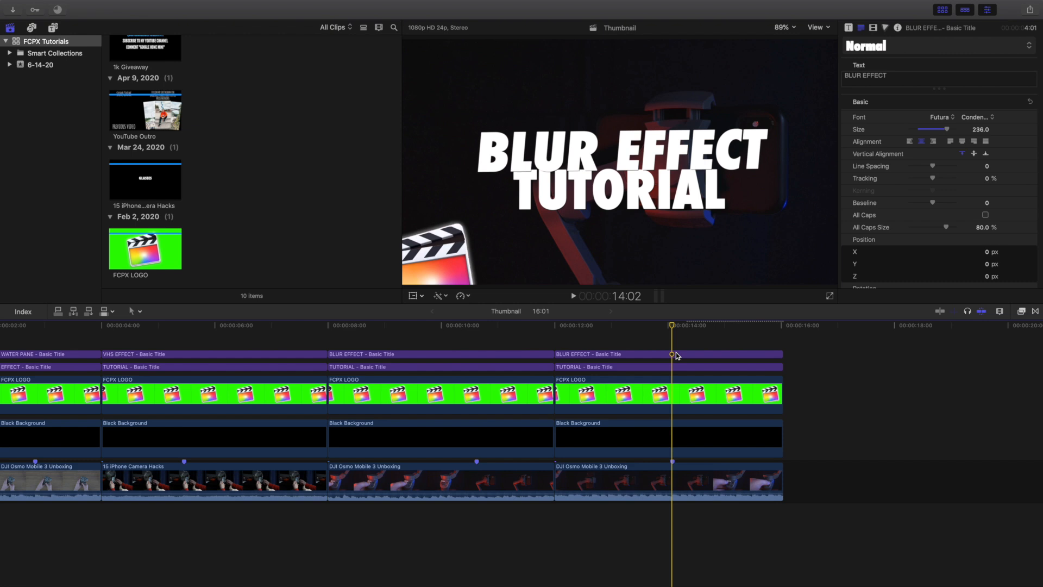
Try the Gaussian blur, and apply the Focus blur effect to the new thumbnail's DJI Osmo Mobile 3 Unboxing background clip.
left_click(1022, 312)
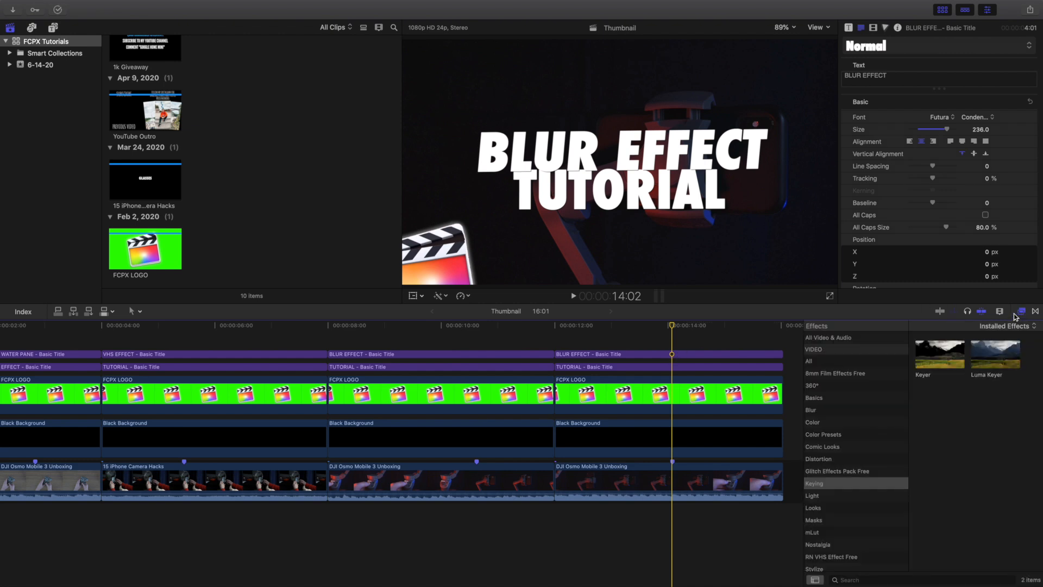
left_click(859, 410)
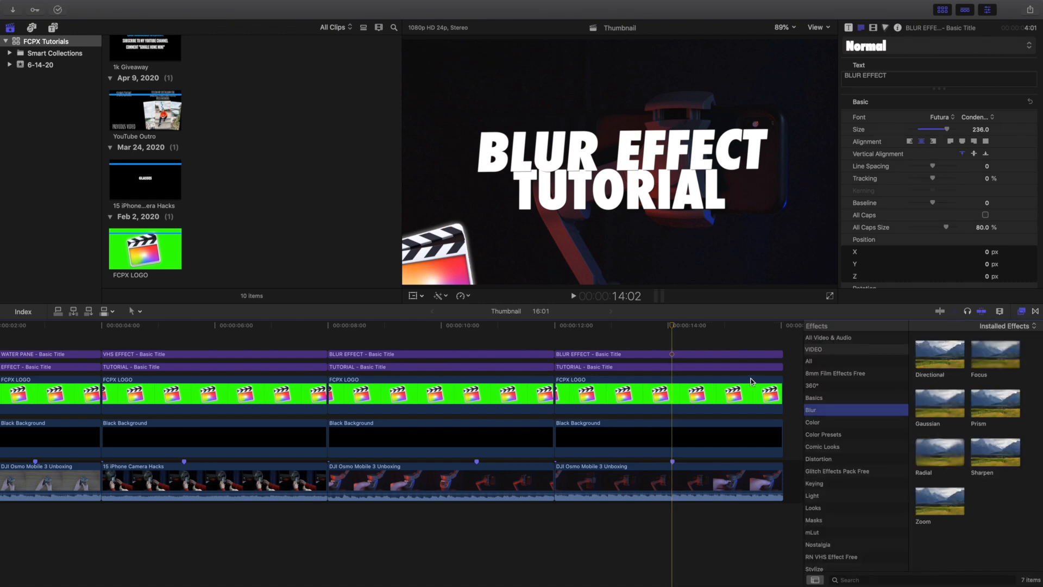
scroll(752, 382, "right", 3)
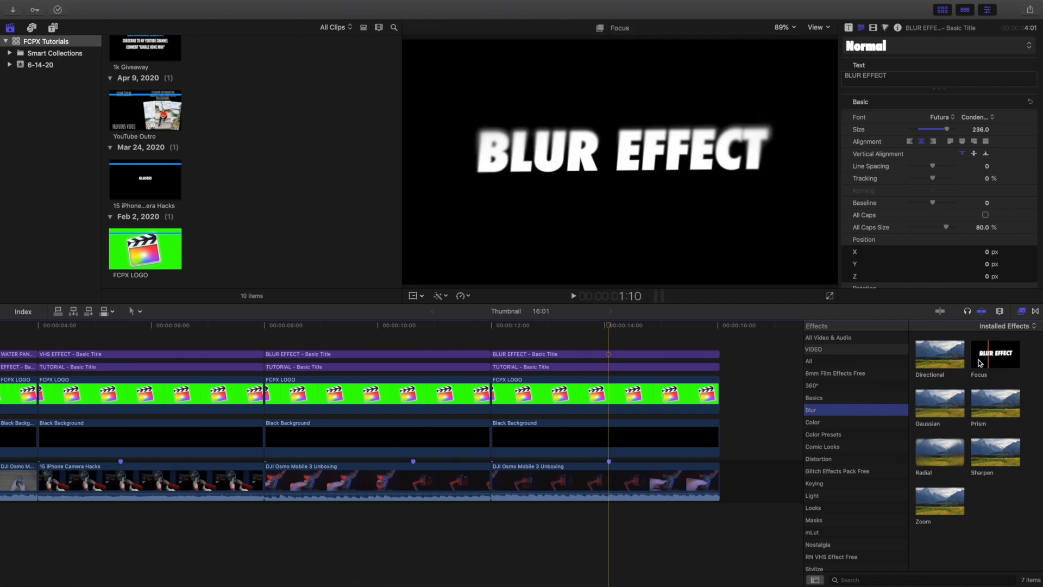
left_click_drag(936, 415, 614, 487)
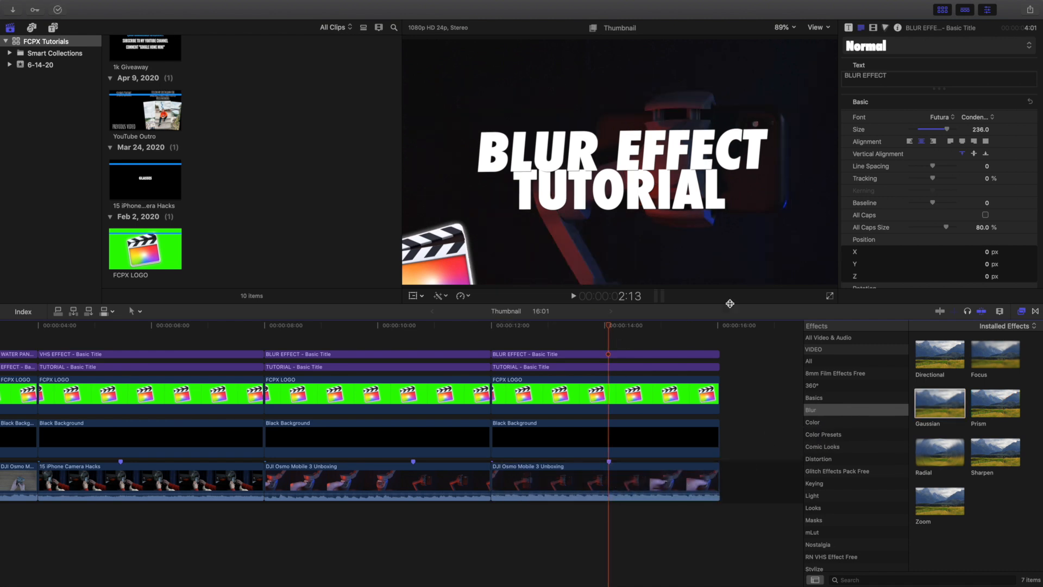
left_click_drag(996, 356, 594, 472)
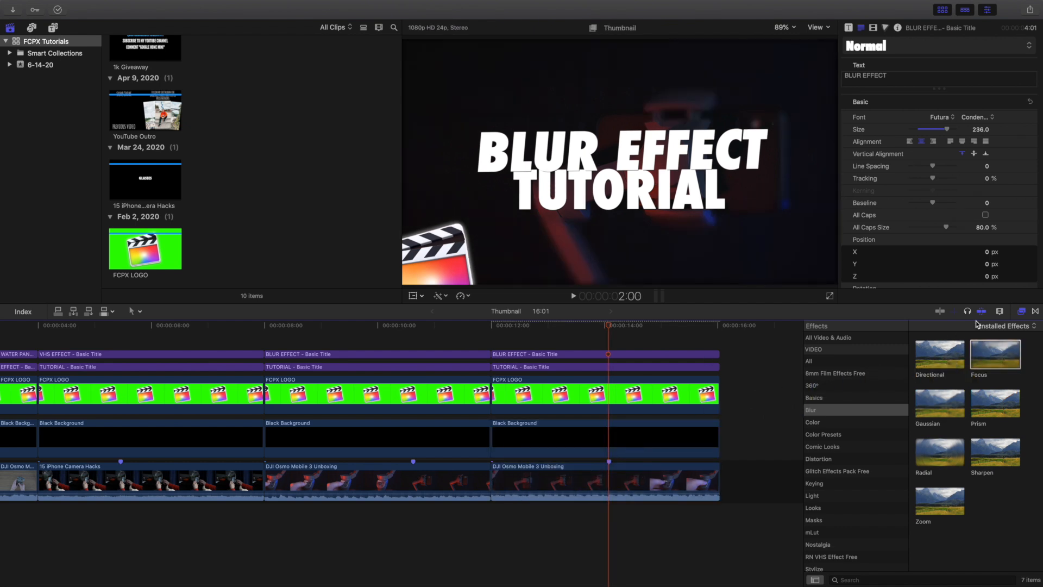
left_click(1022, 311)
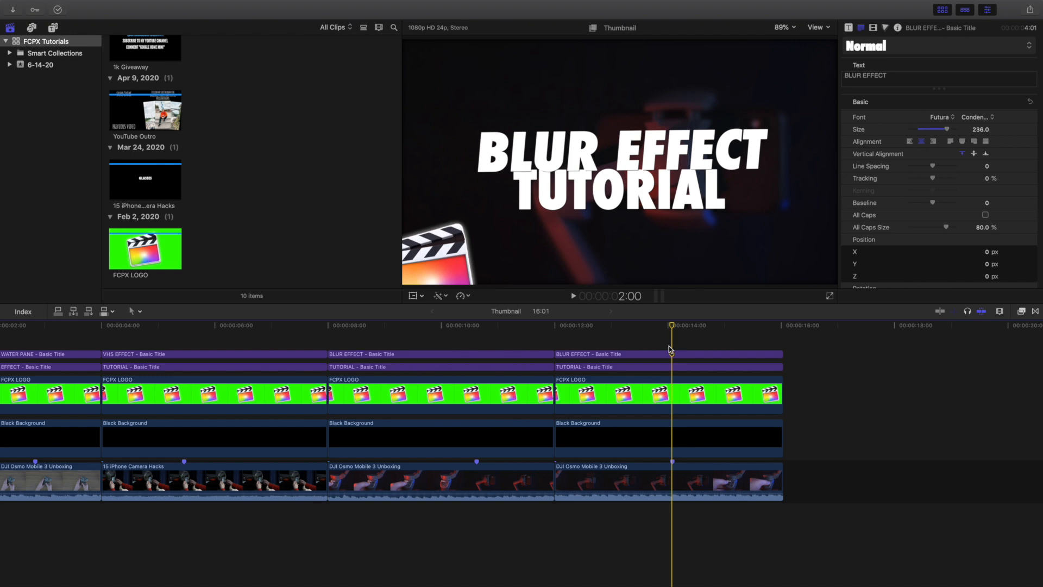
Save the current thumbnail frame as a PNG named Thumbnail Test in Downloads and dismiss the share notification.
left_click(1028, 12)
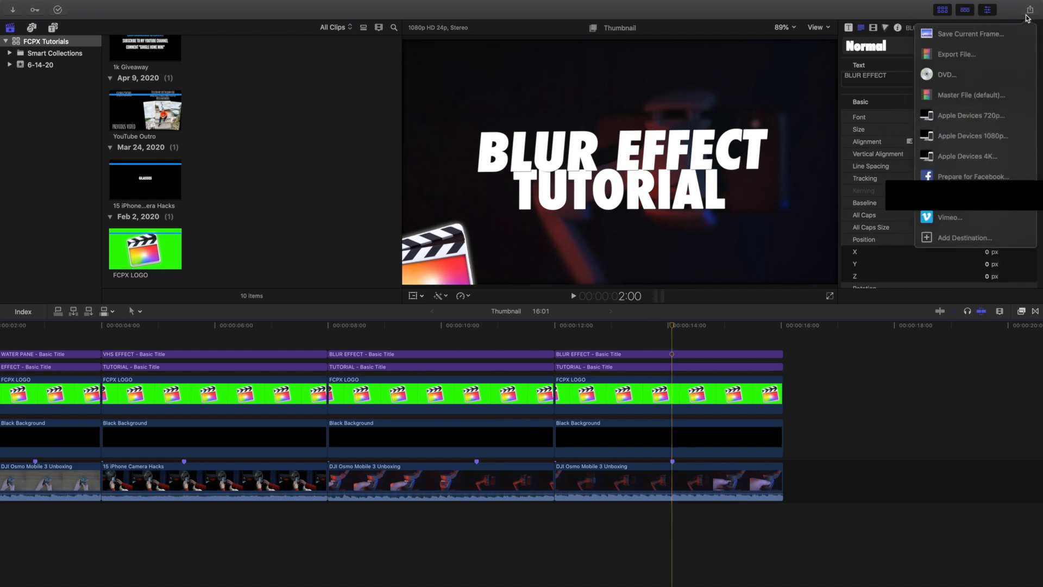
left_click(972, 35)
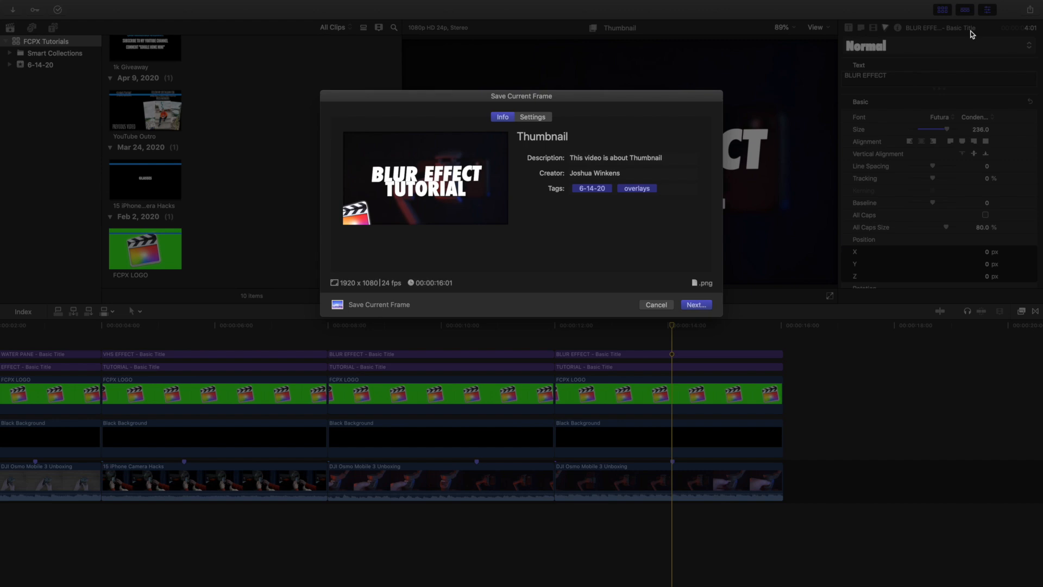
left_click(602, 136)
type("Test")
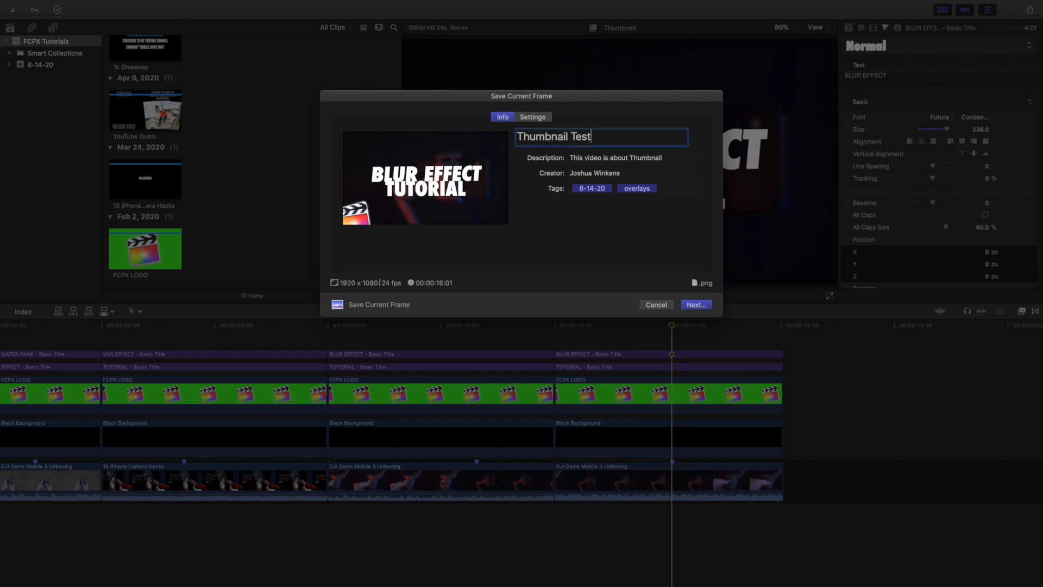
left_click(697, 304)
left_click(591, 157)
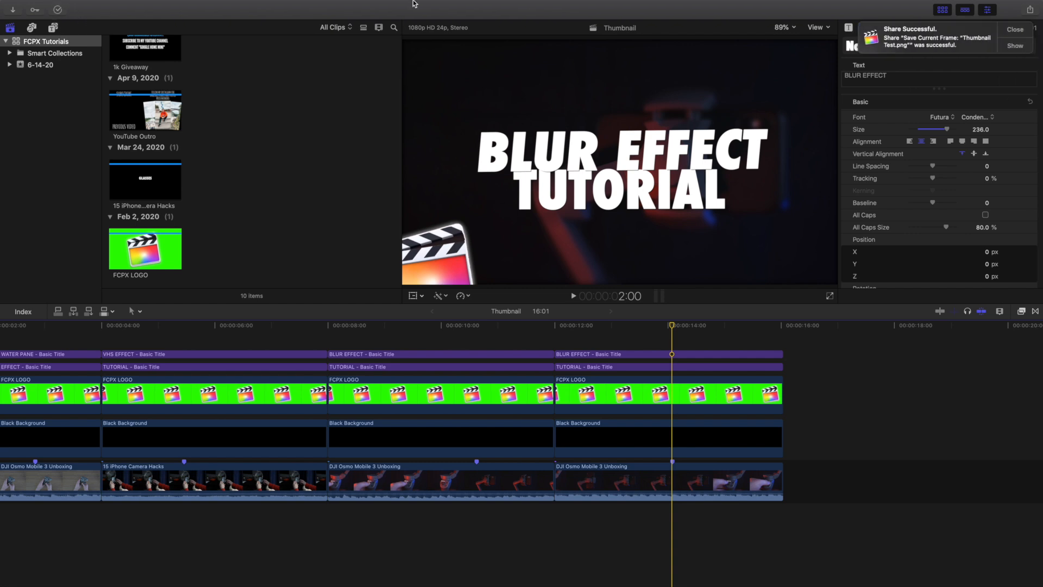
left_click(1012, 35)
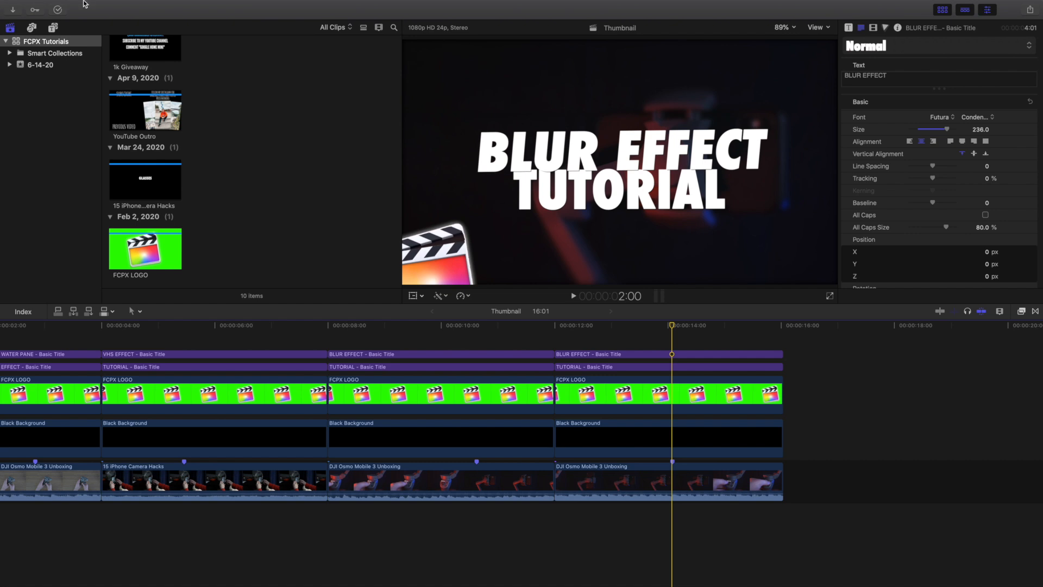
Close the Final Cut Pro window, switch to Finder and open the exported Thumbnail Test.png from the Downloads folder.
mouse_move(6, 3)
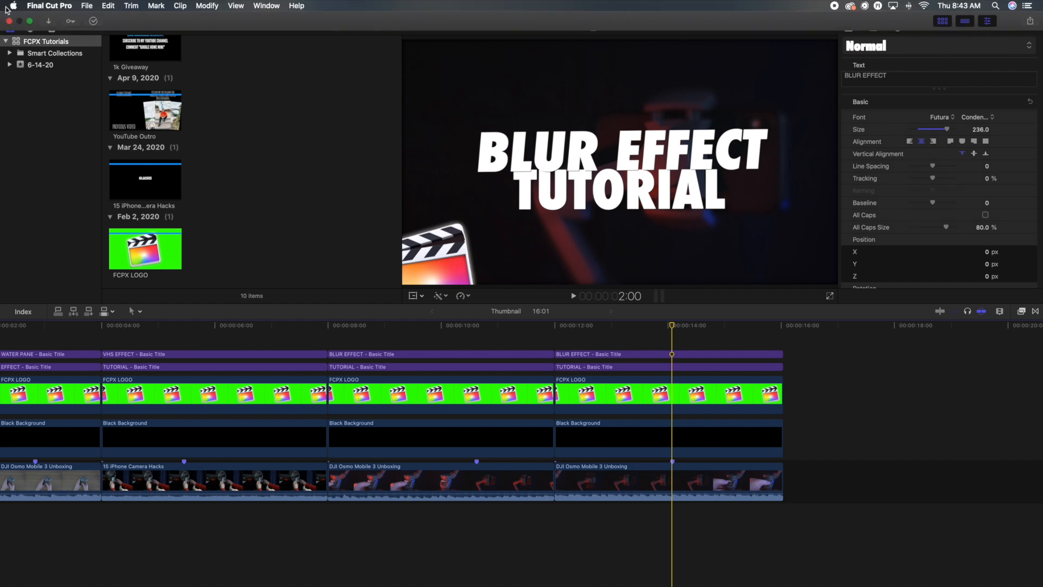
left_click(9, 21)
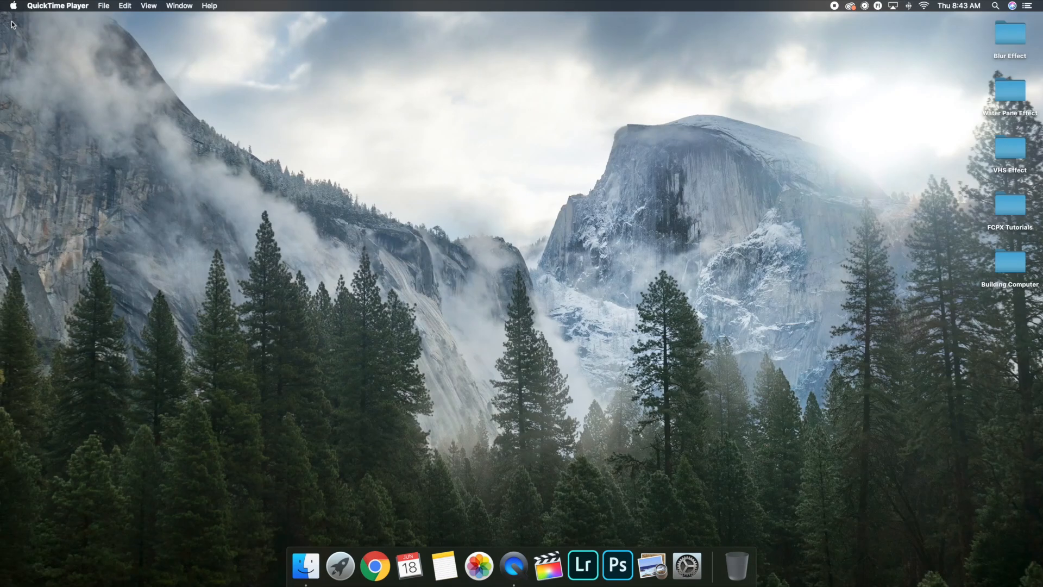
left_click(305, 565)
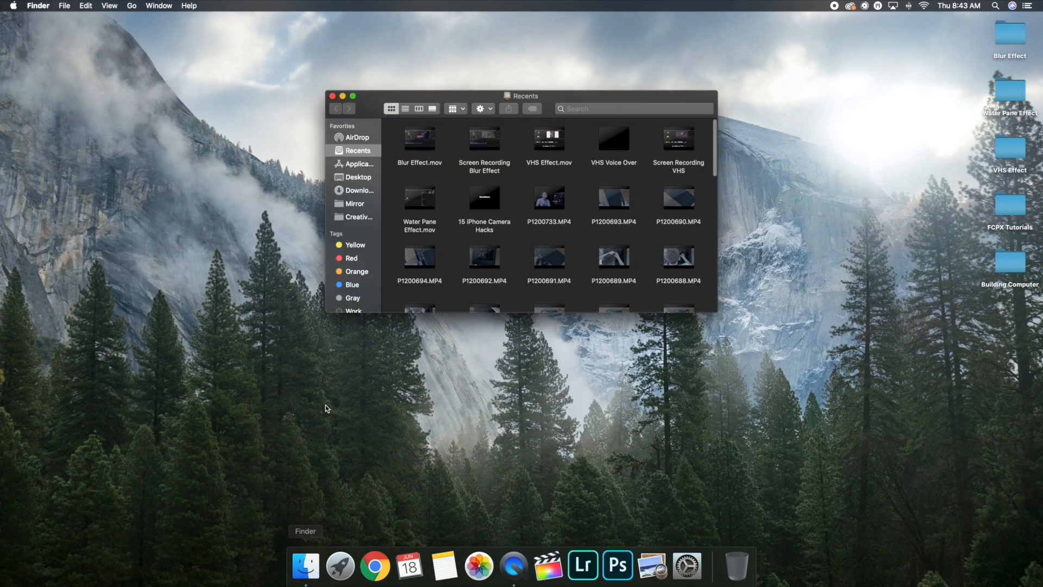
left_click(342, 189)
scroll(438, 202, "down", 5)
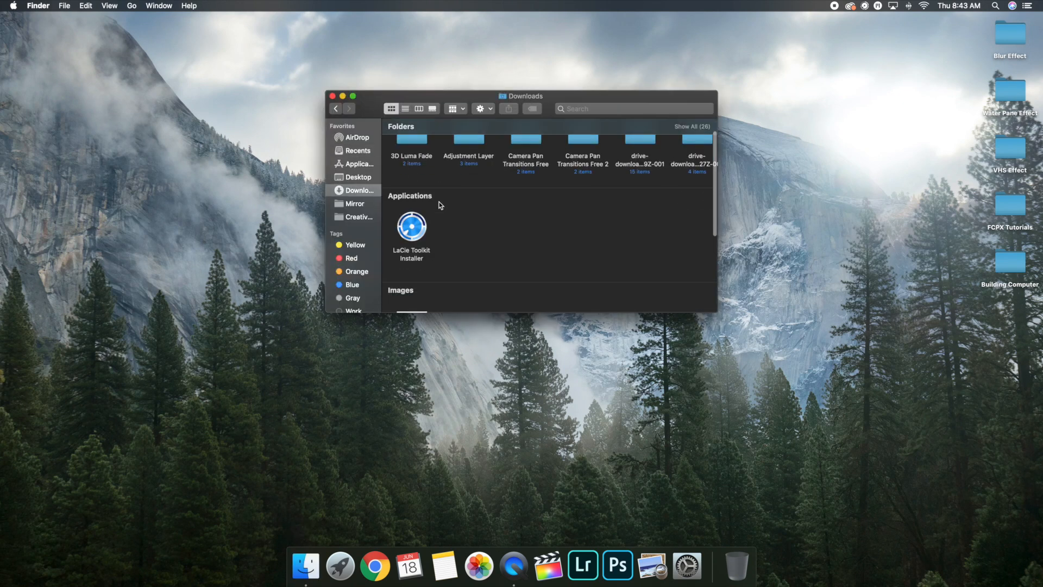
double_click(415, 225)
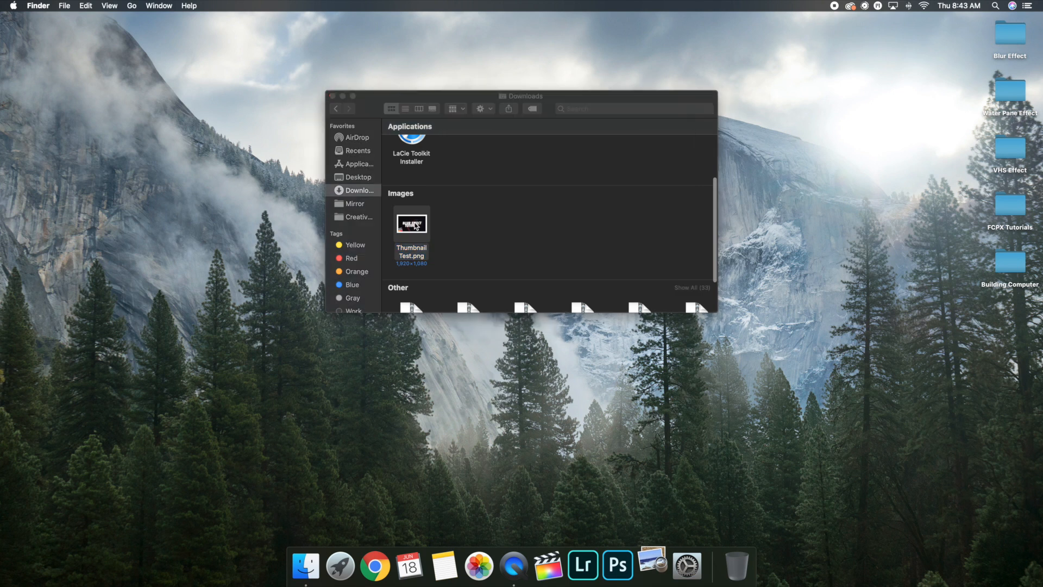